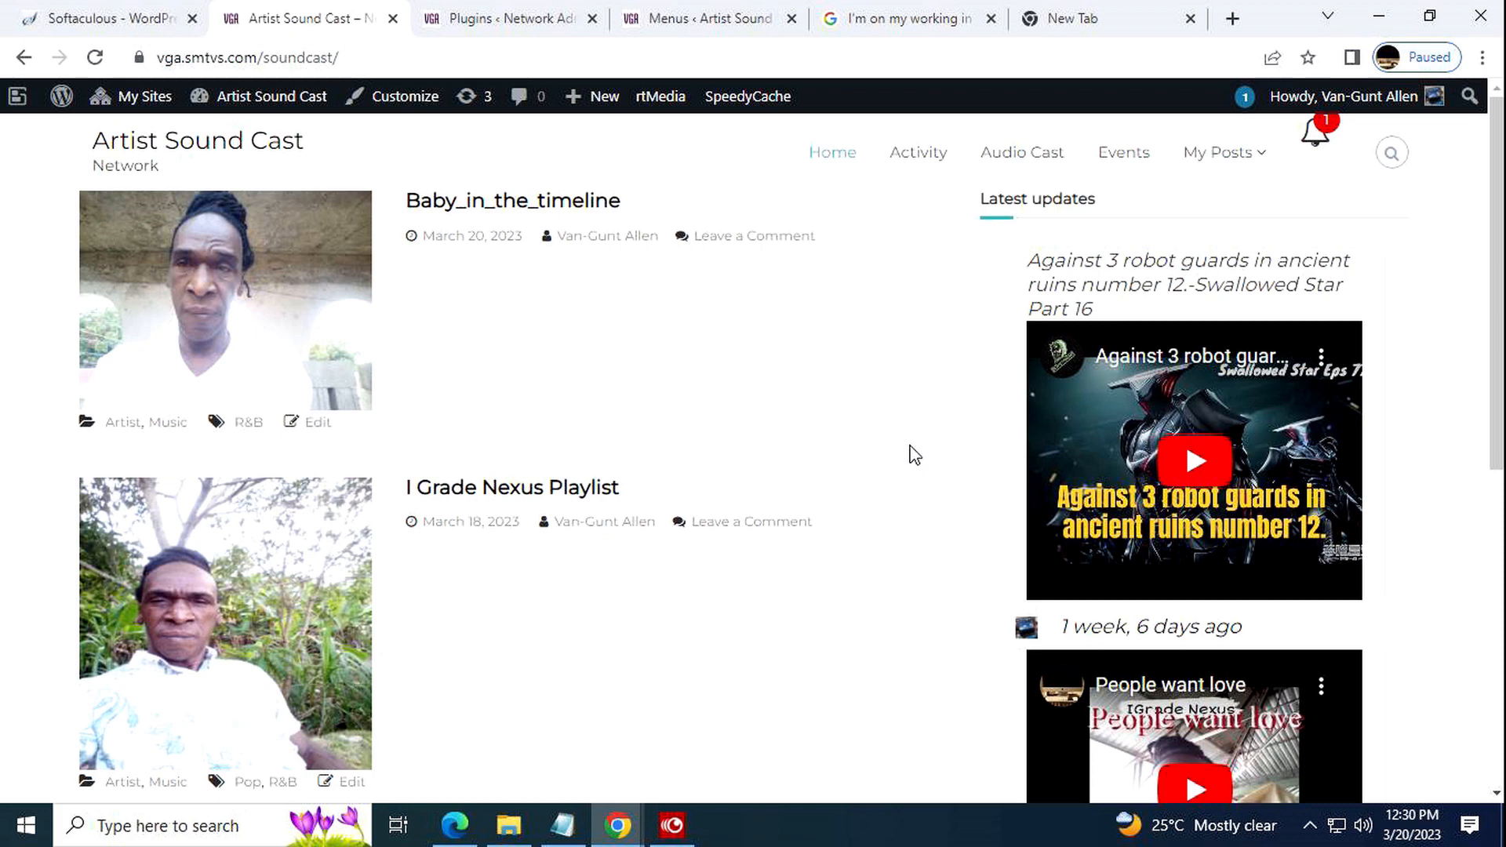
Open the artist.smtvs.com site from the Softaculous WordPress installation list and close the Google search results page
click(131, 21)
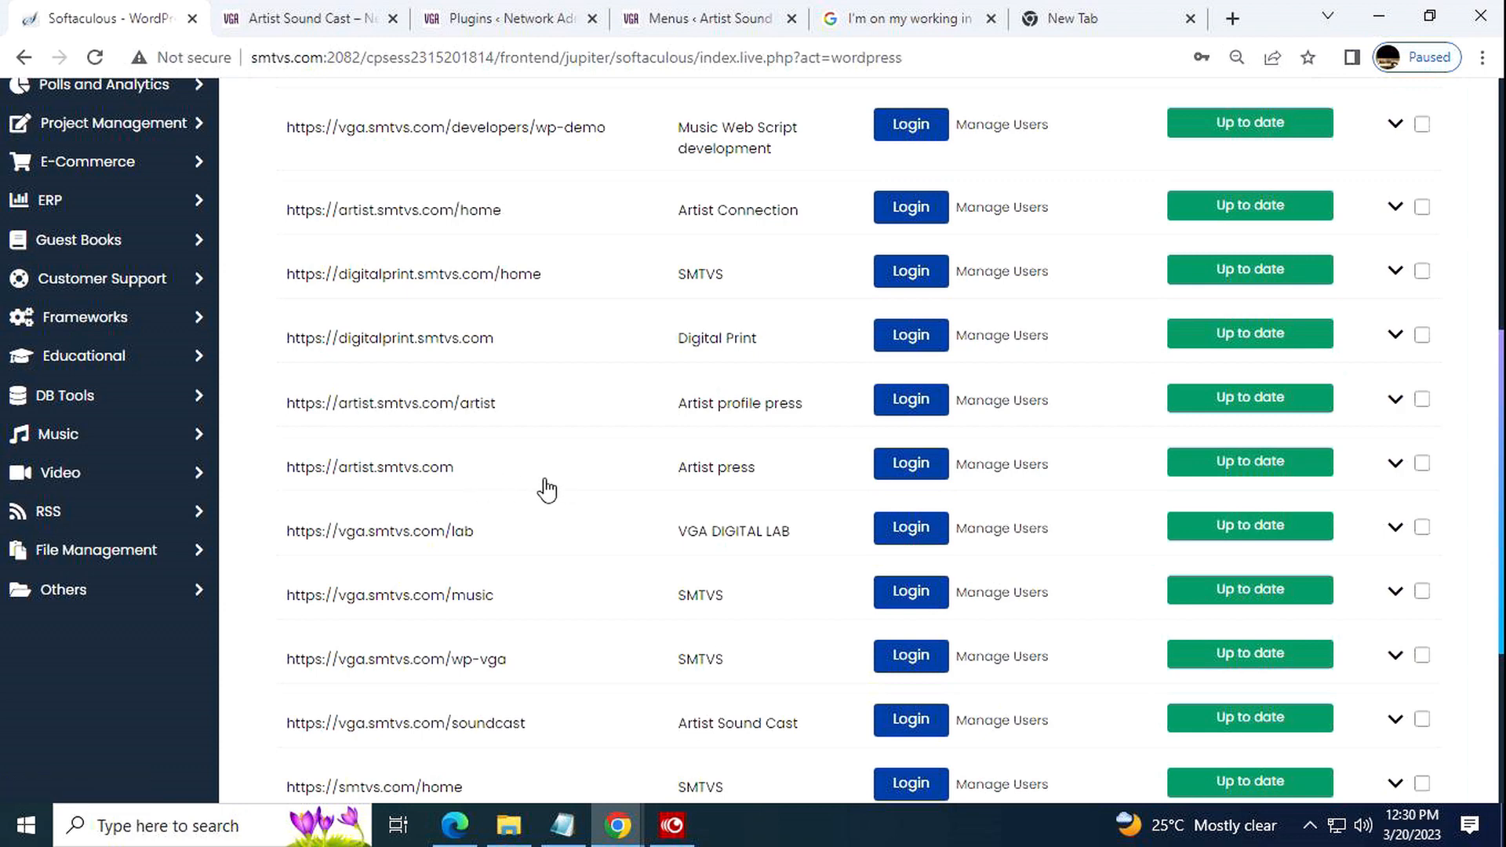
click(389, 469)
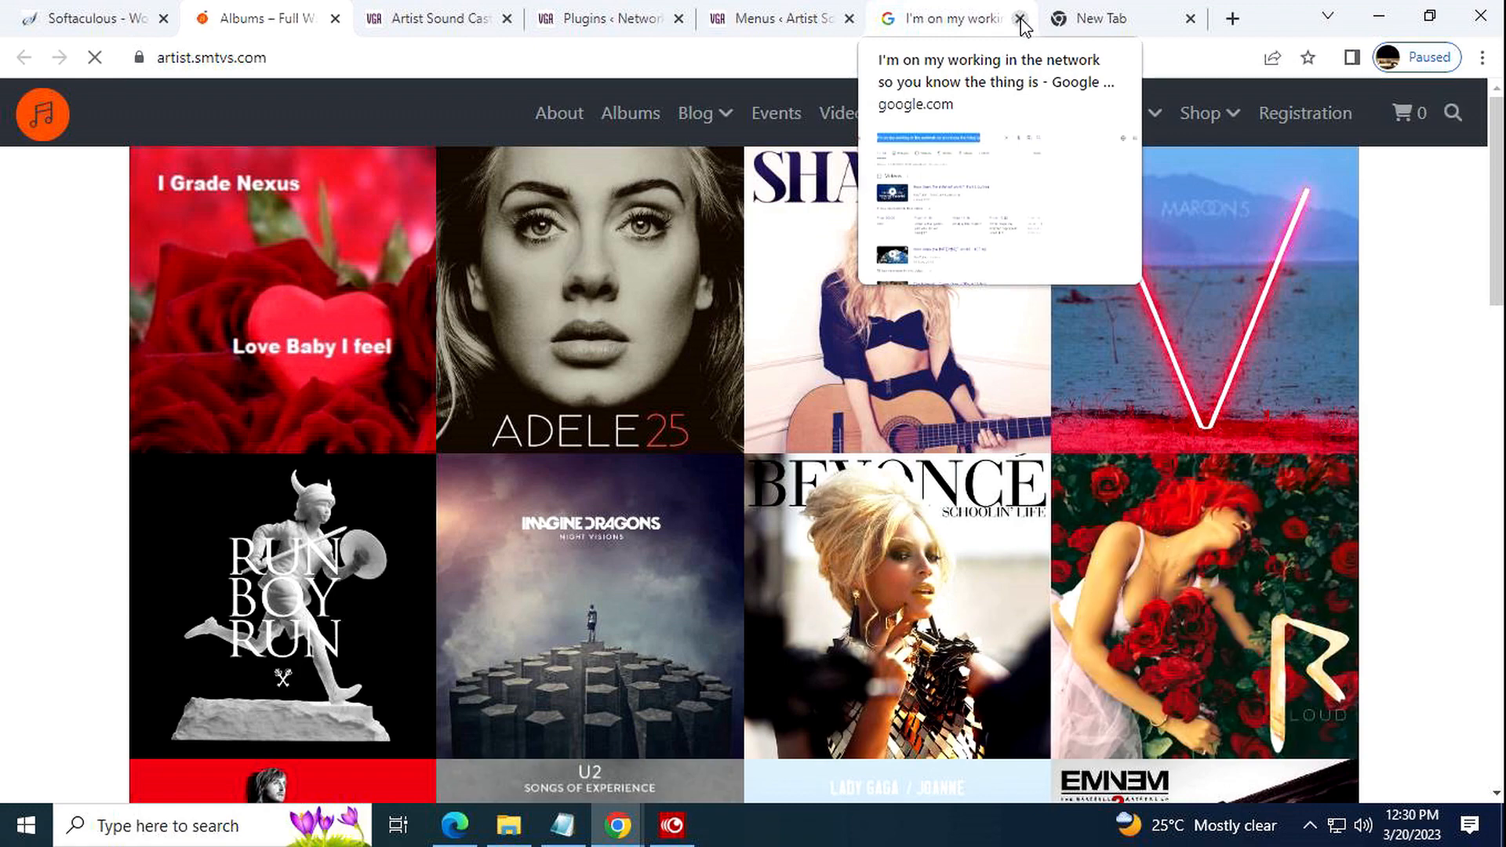
click(1020, 18)
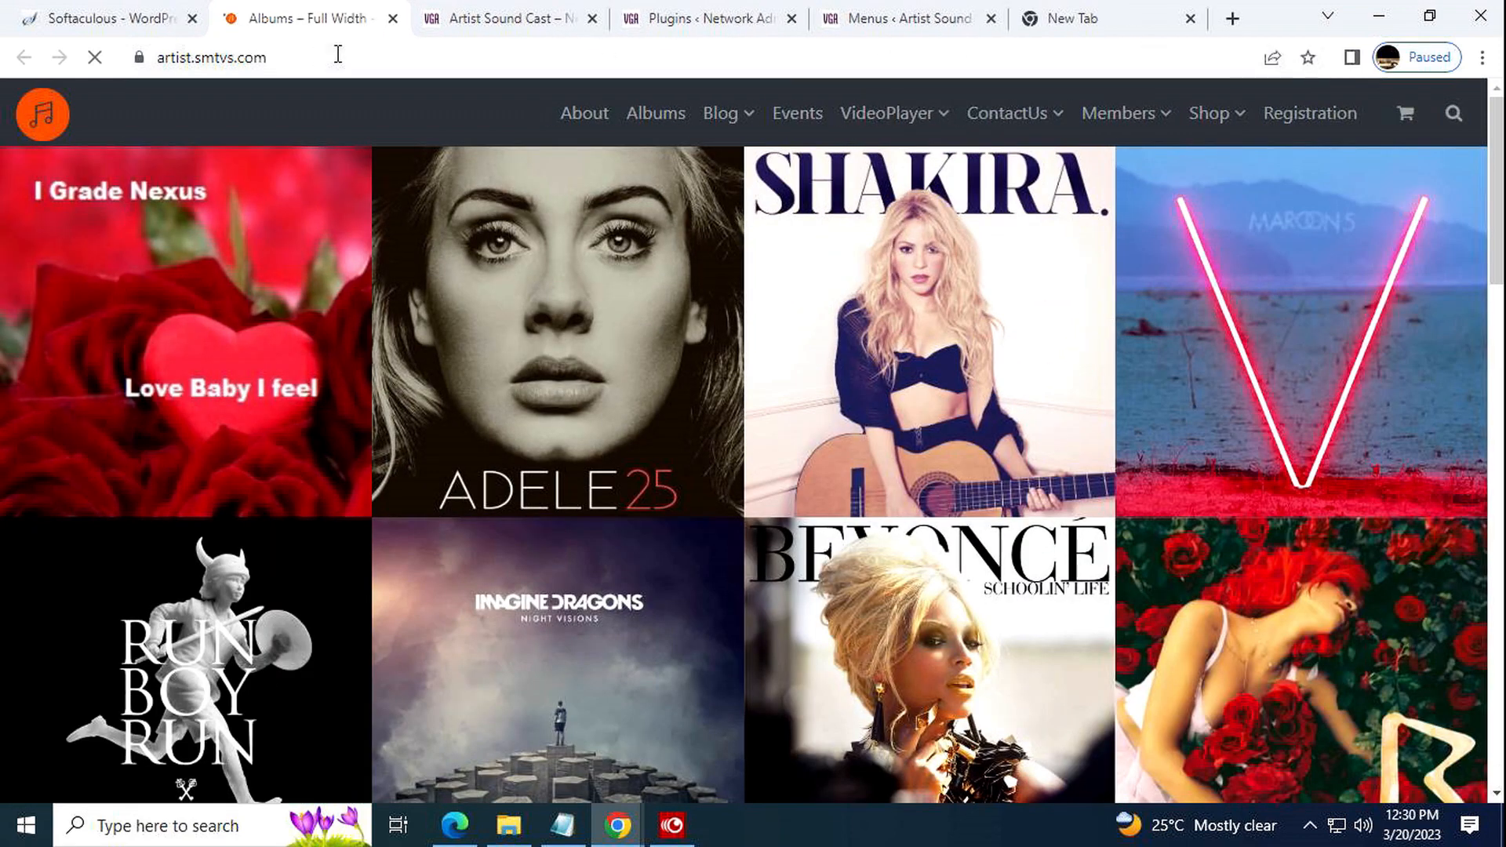
Reorder the Albums browser tab to sit just before New Tab and examine the site's Blog submenu
drag(296, 20, 894, 12)
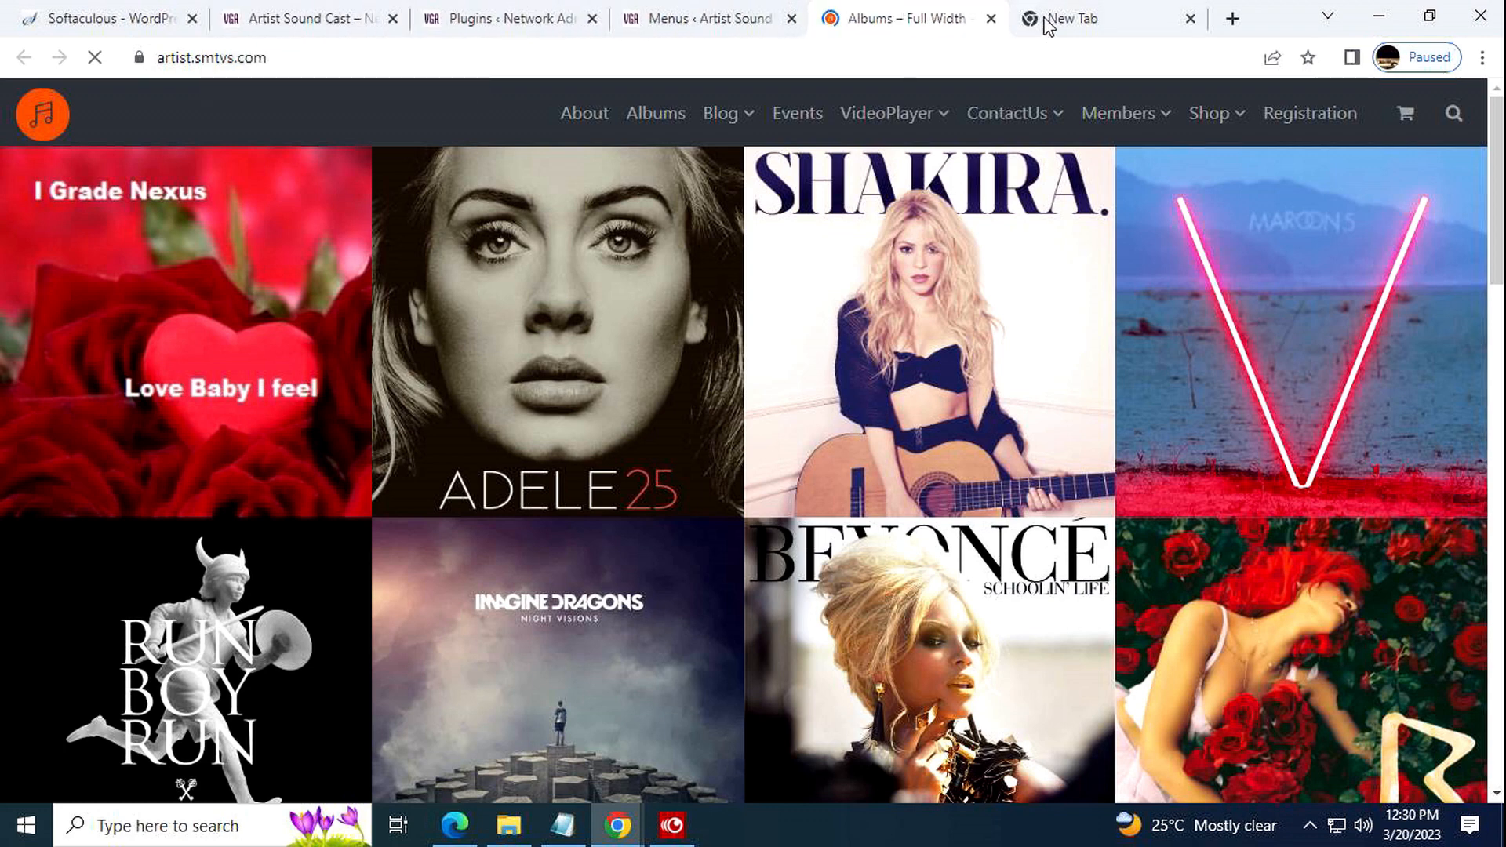
click(1051, 20)
click(912, 28)
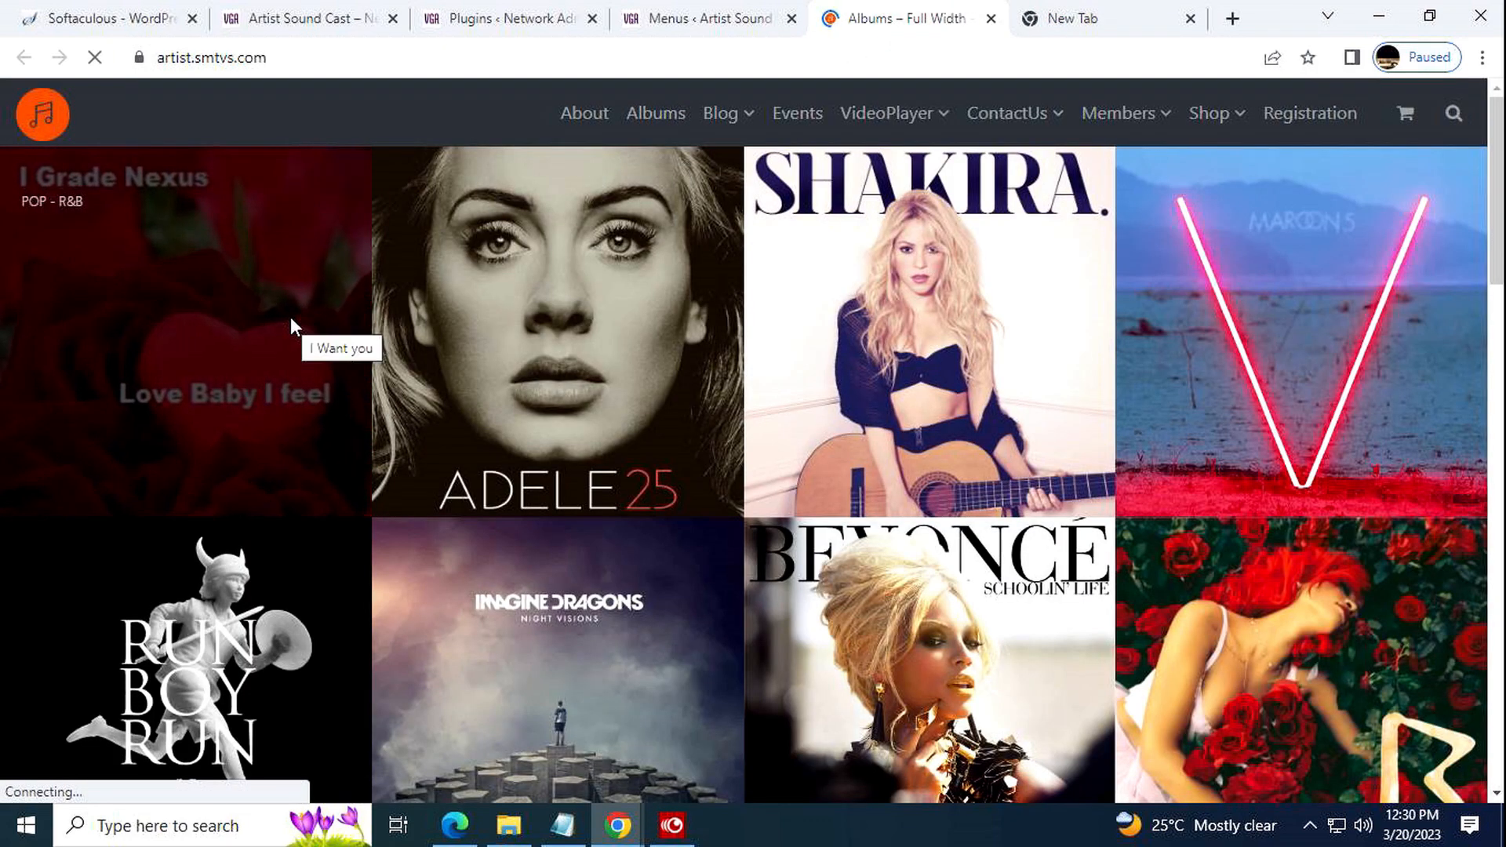
mouse_move(746, 133)
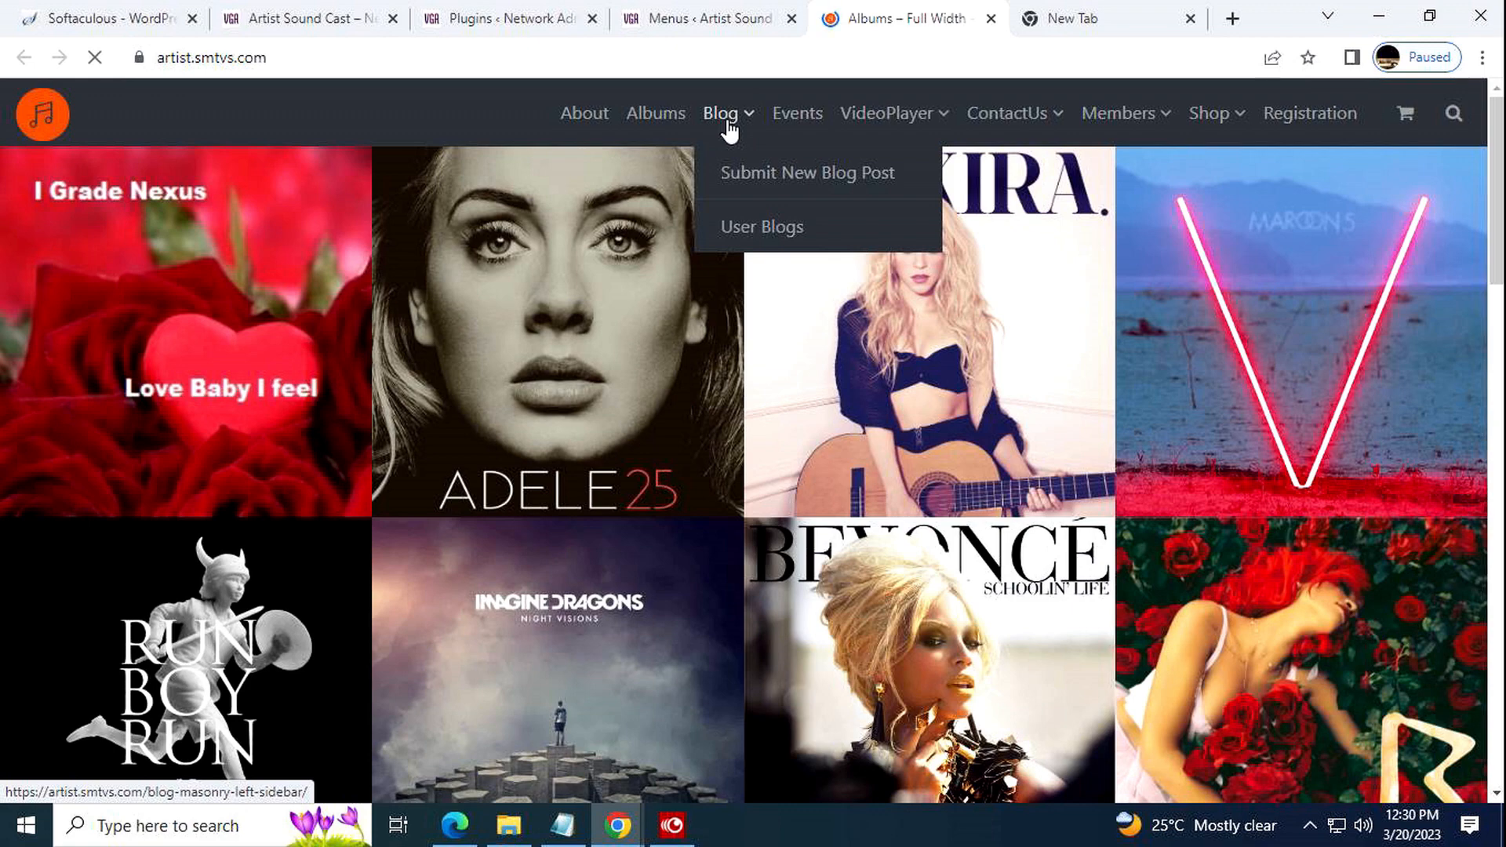
Examine the Music menu's structure, available item types and display settings on the Artist Sound Cast Menus page
click(704, 30)
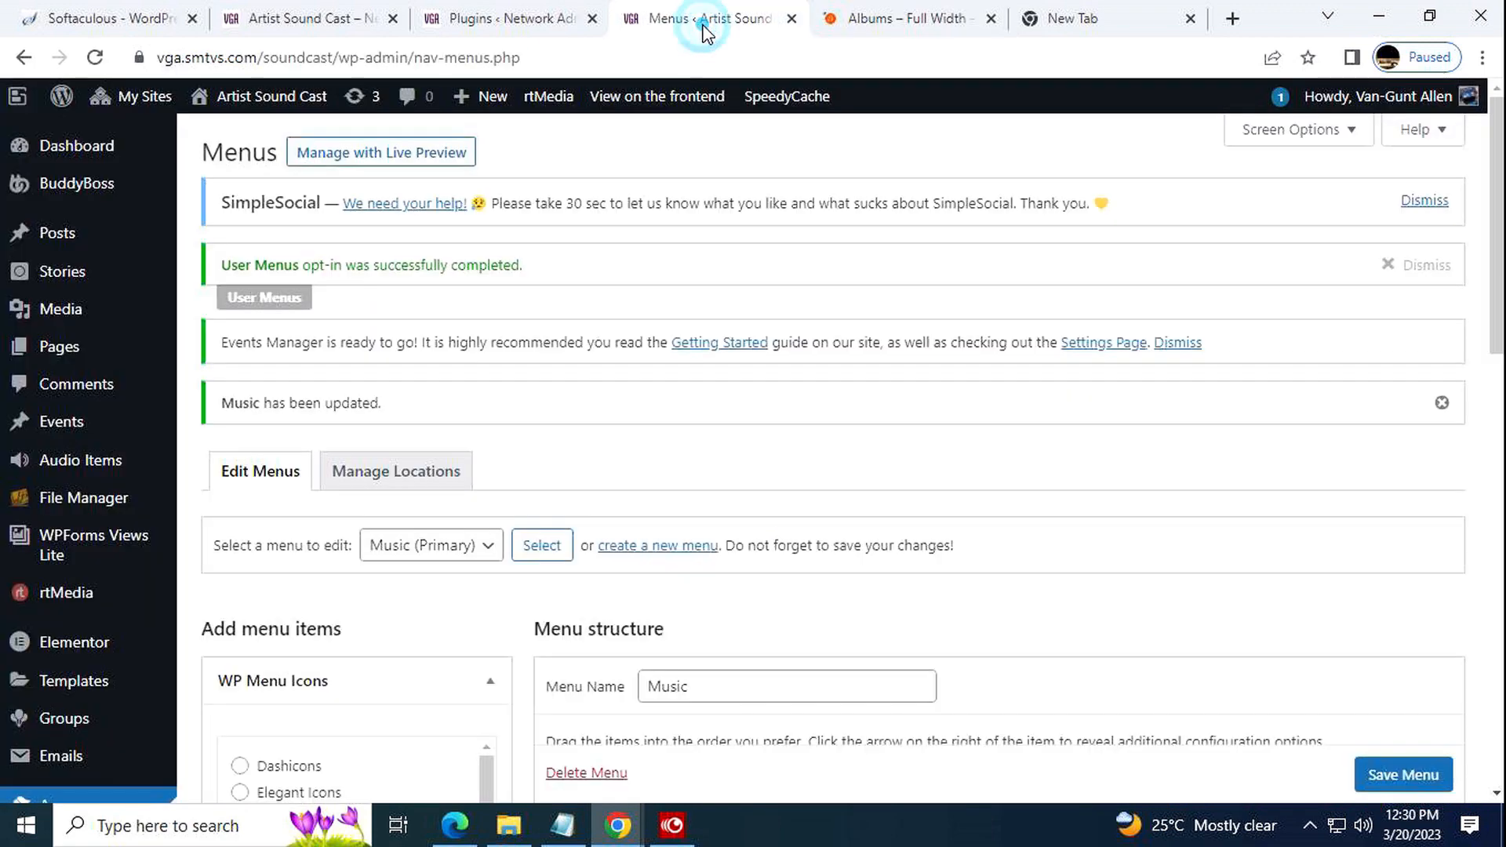
scroll(478, 249, down, 1)
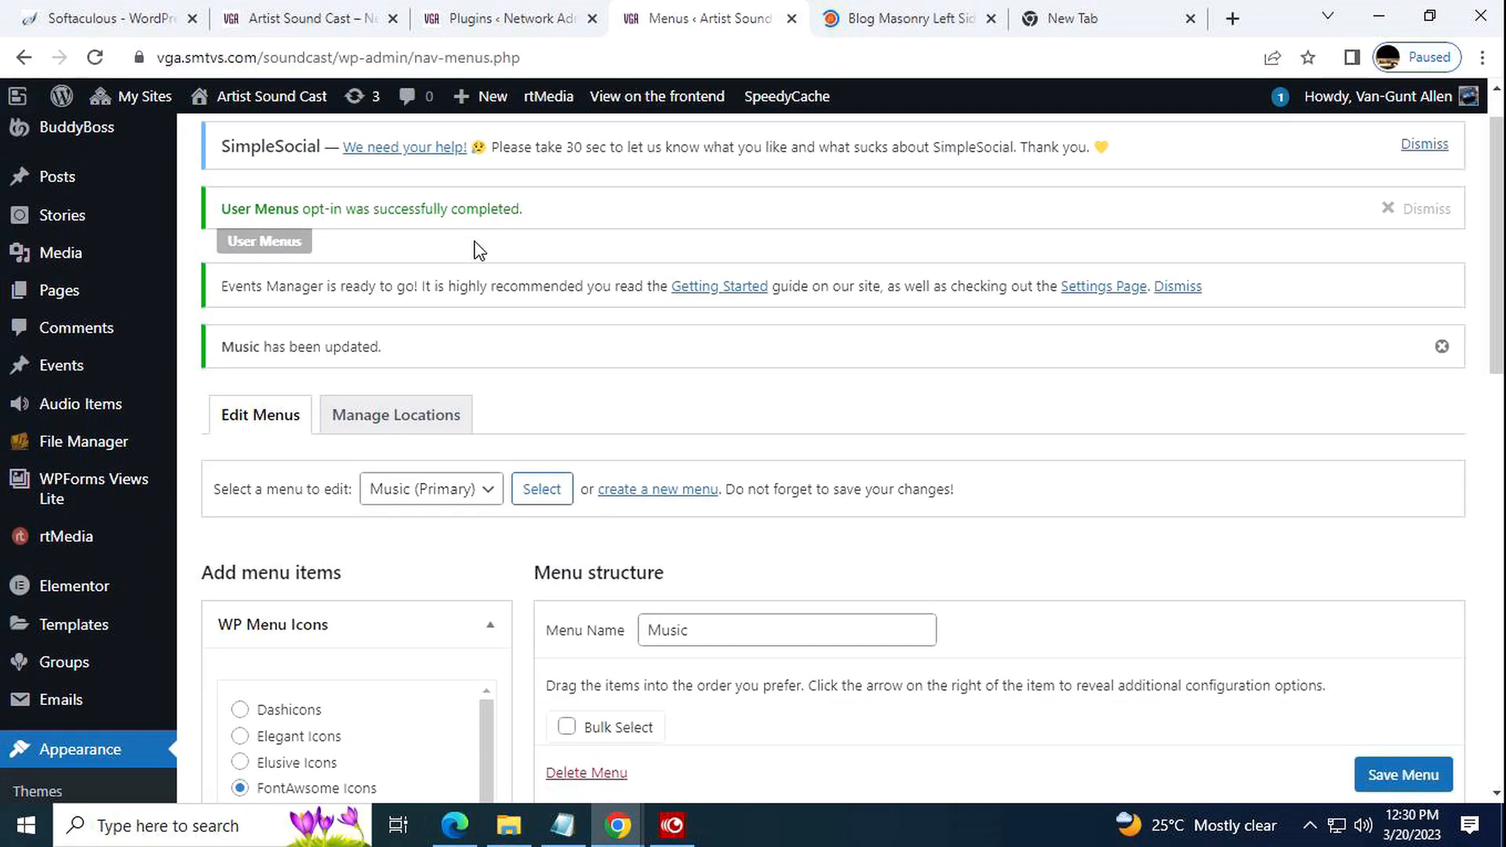
scroll(478, 249, down, 10)
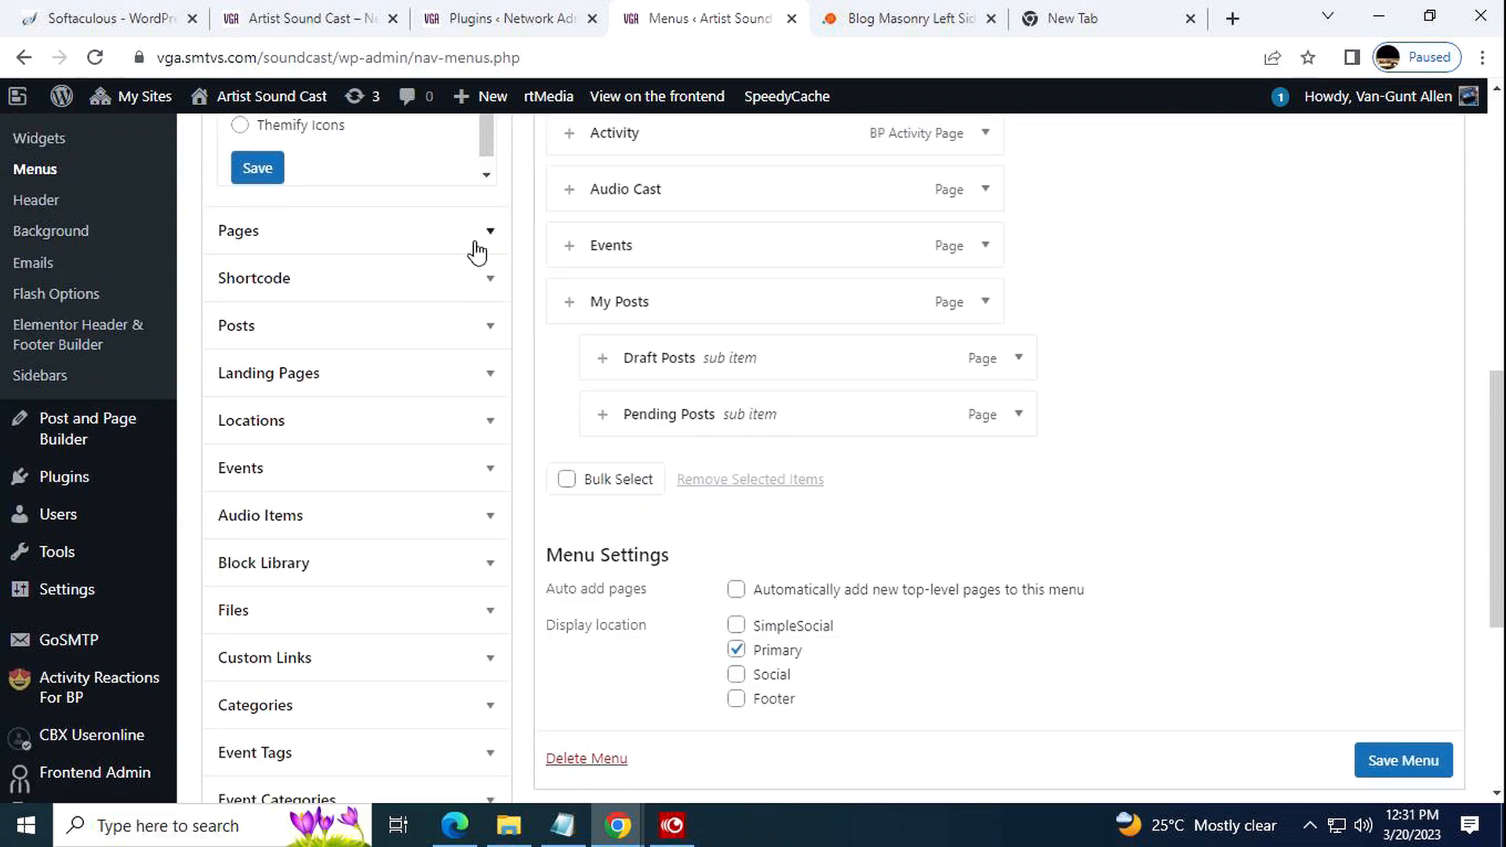
scroll(477, 251, down, 5)
scroll(476, 253, up, 2)
scroll(476, 252, up, 6)
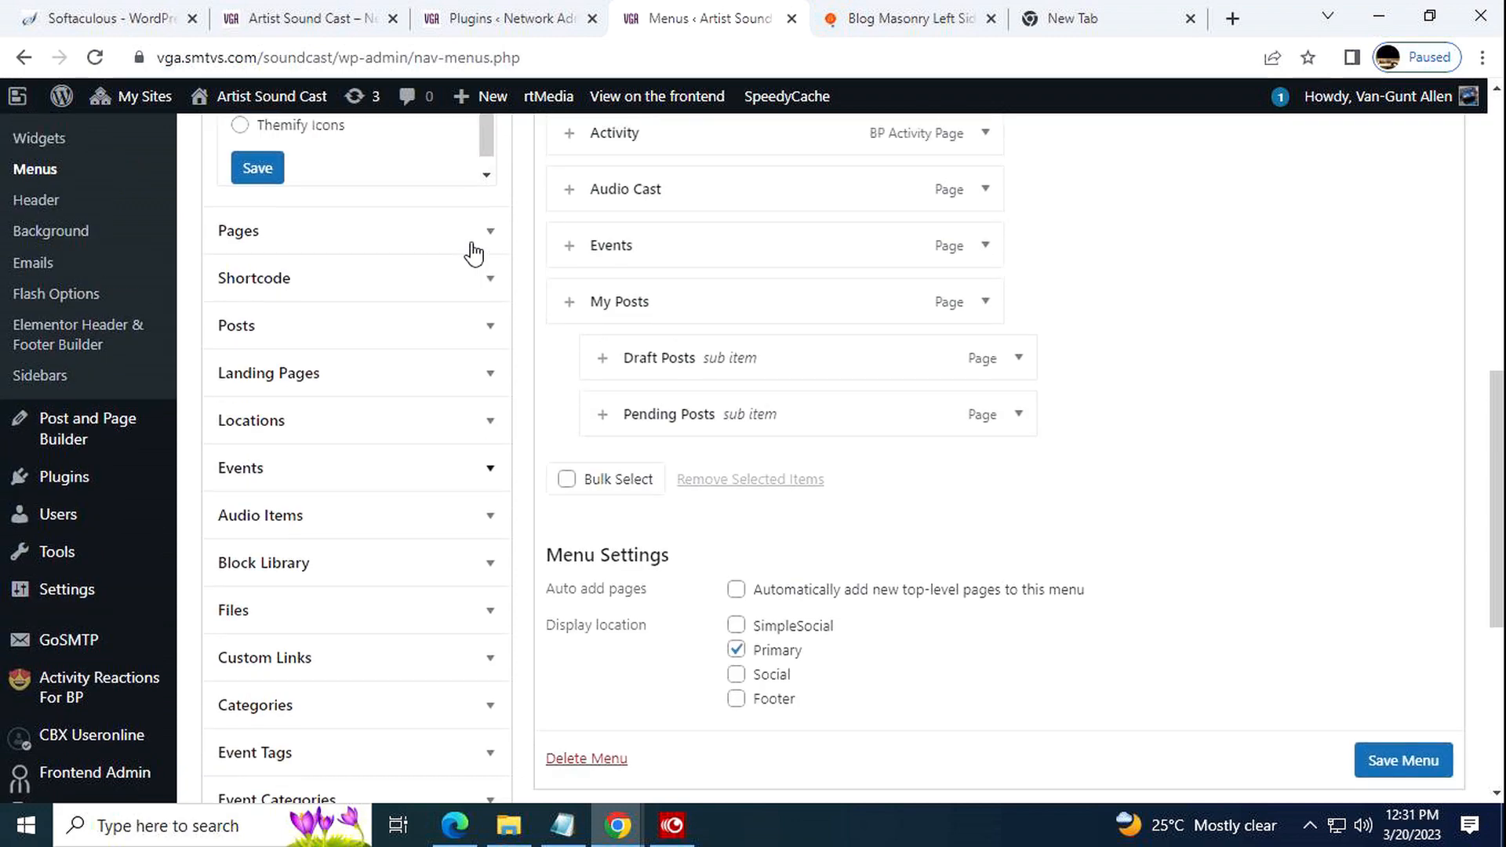
scroll(474, 251, up, 4)
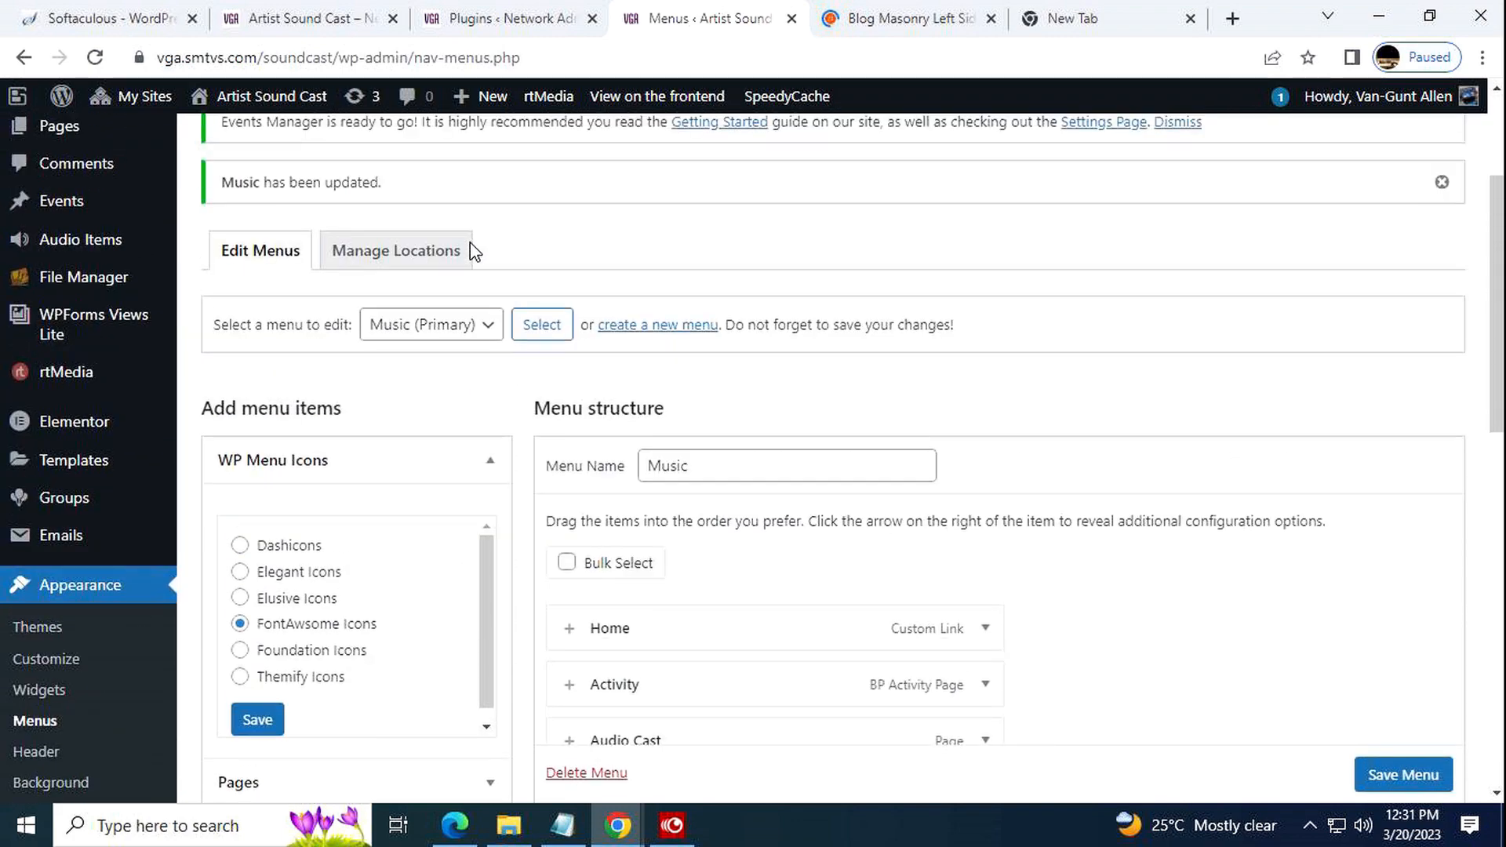
scroll(473, 252, down, 2)
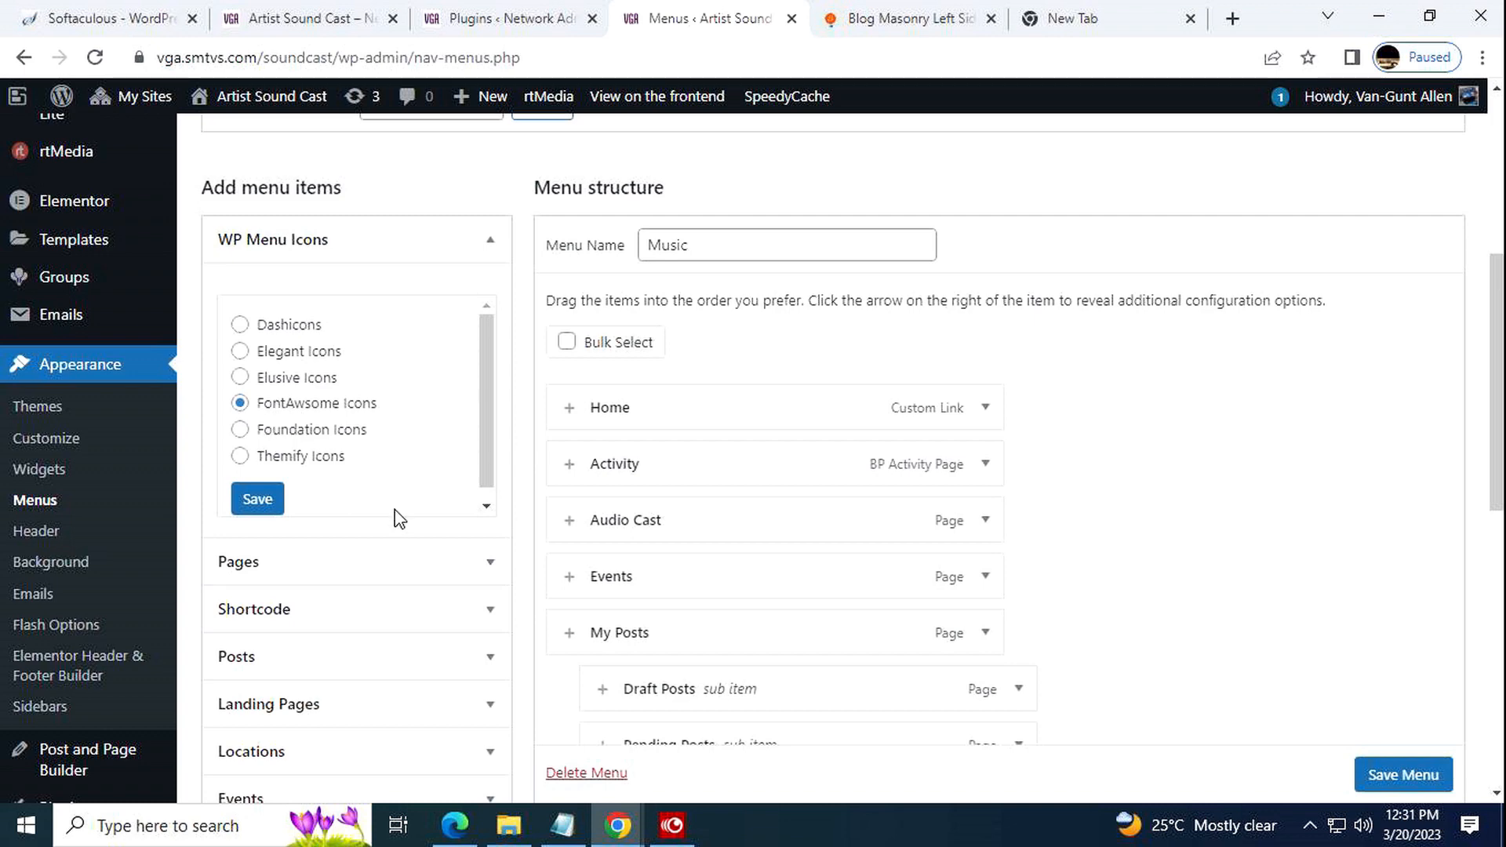
Collapse the WP Menu Icons section and expand Pages to look through the most recent pages
click(492, 243)
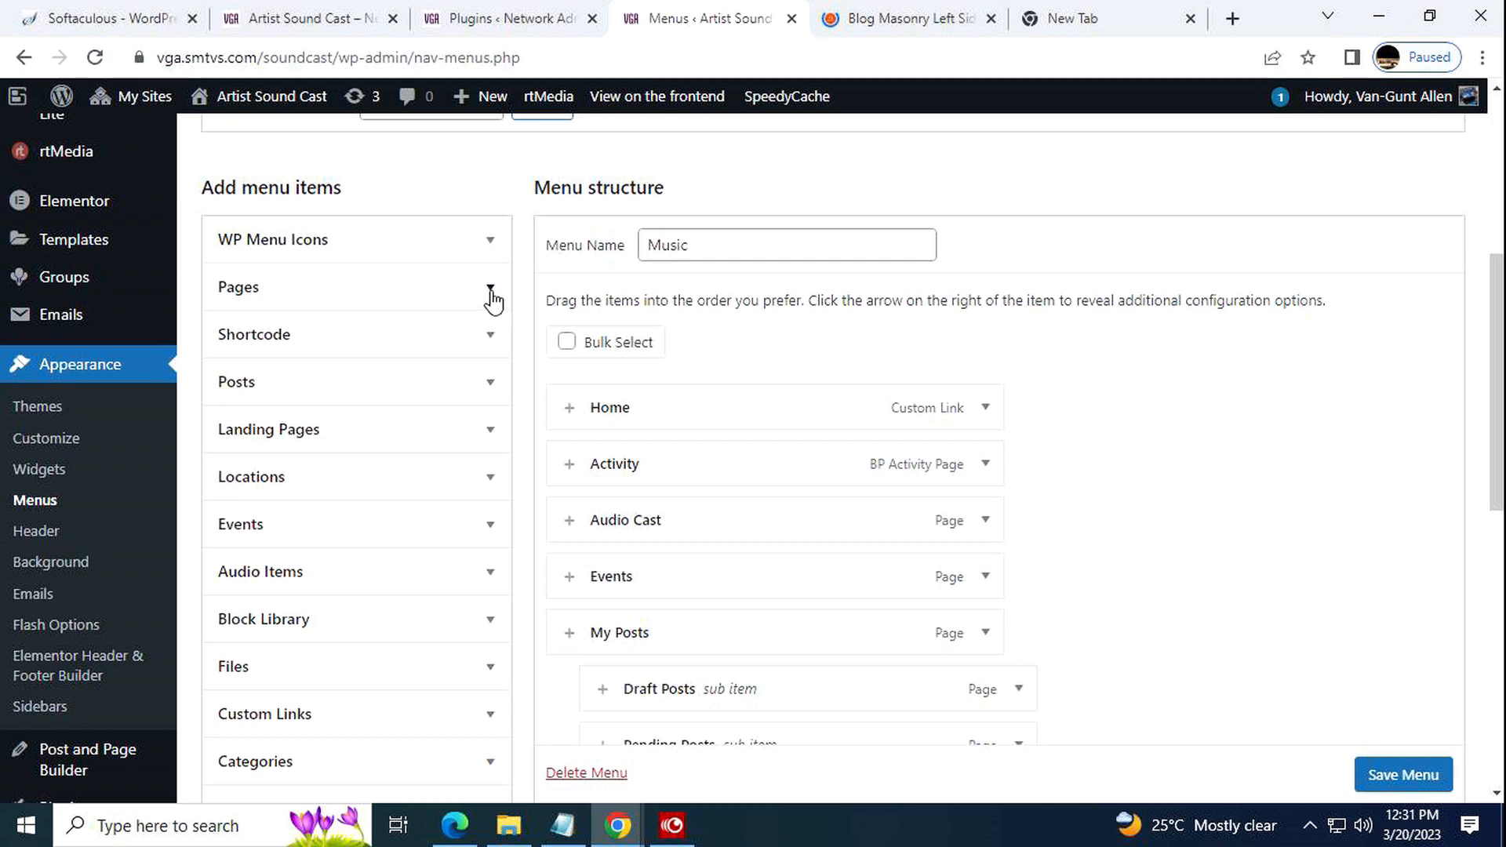
click(491, 291)
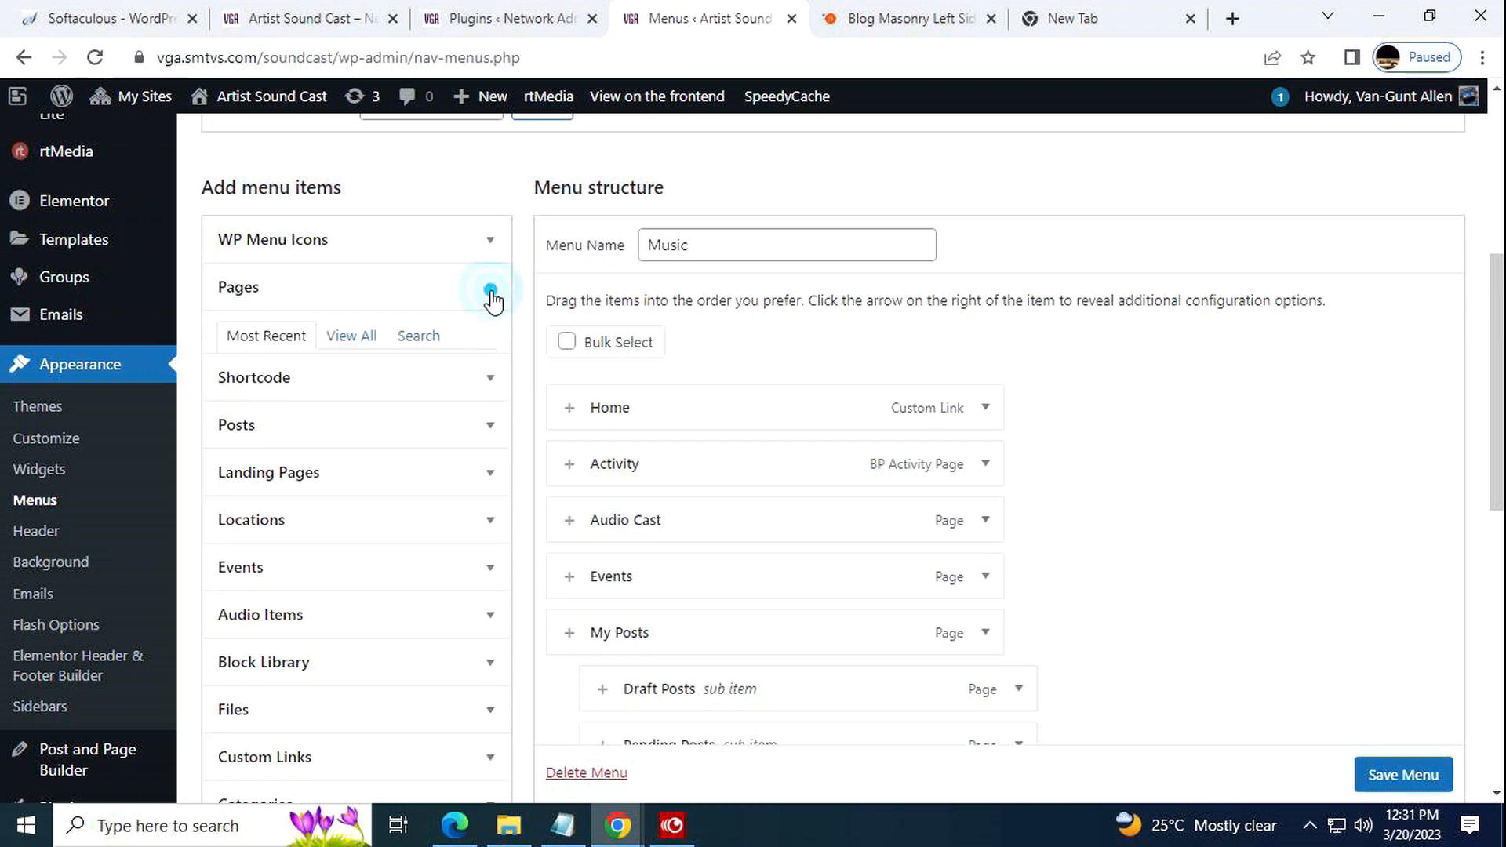
drag(482, 446, 462, 577)
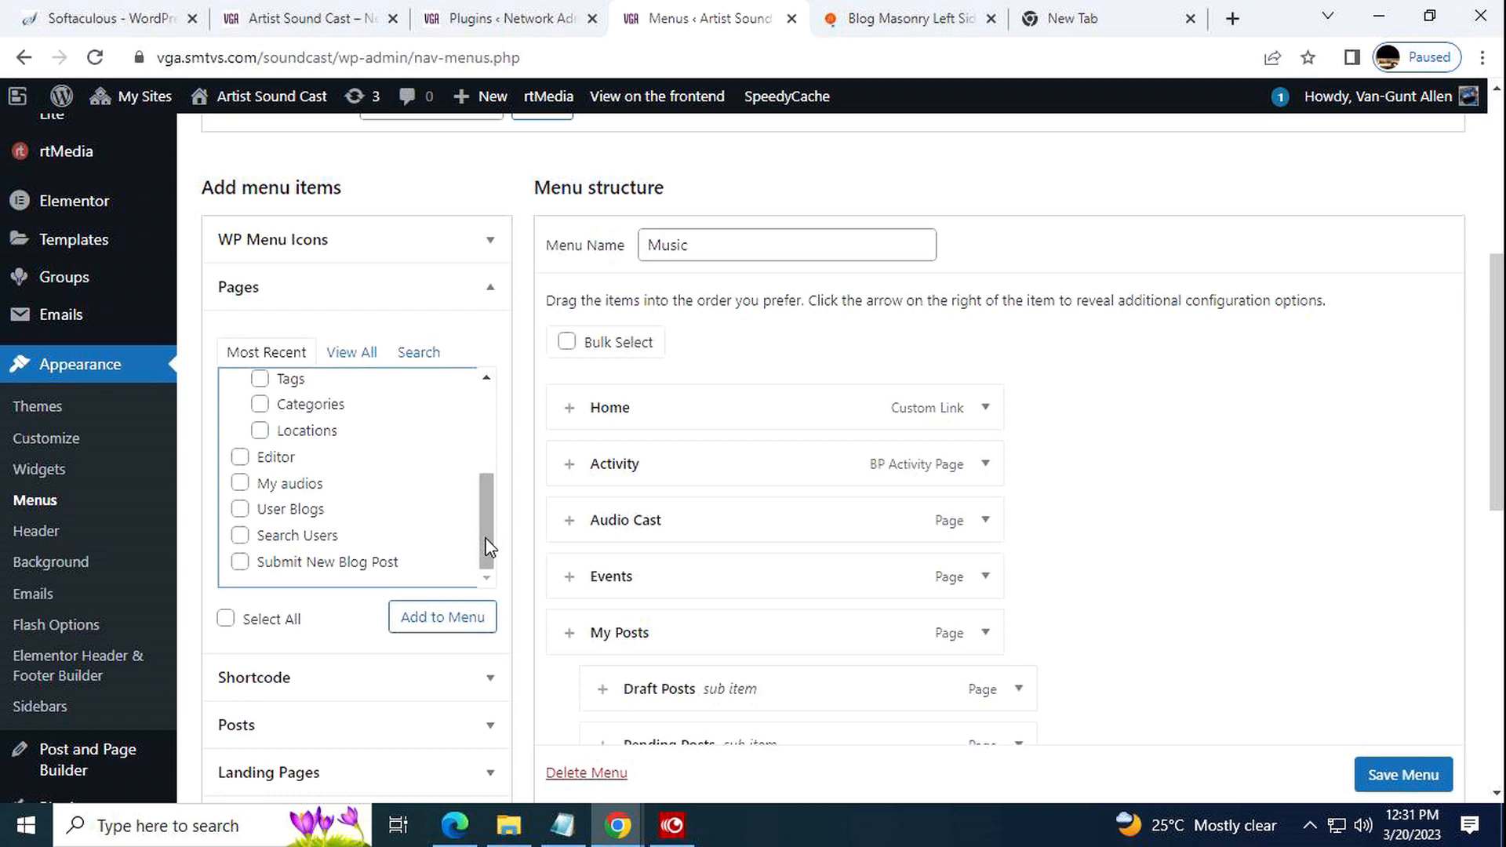
drag(486, 539, 486, 539)
drag(486, 539, 505, 440)
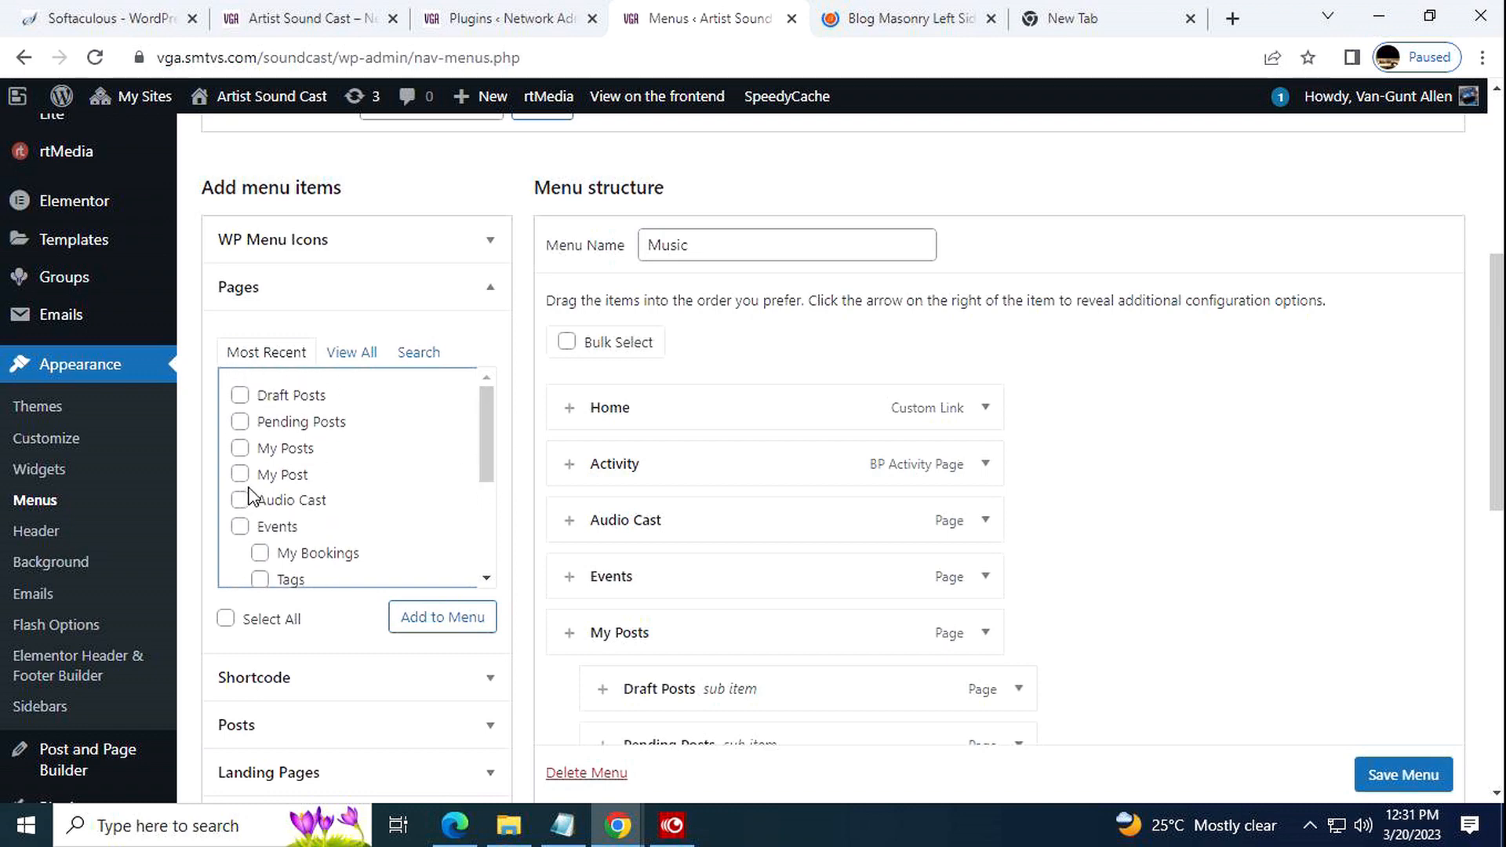
Show all available pages and select User Blogs for the Music menu
click(346, 355)
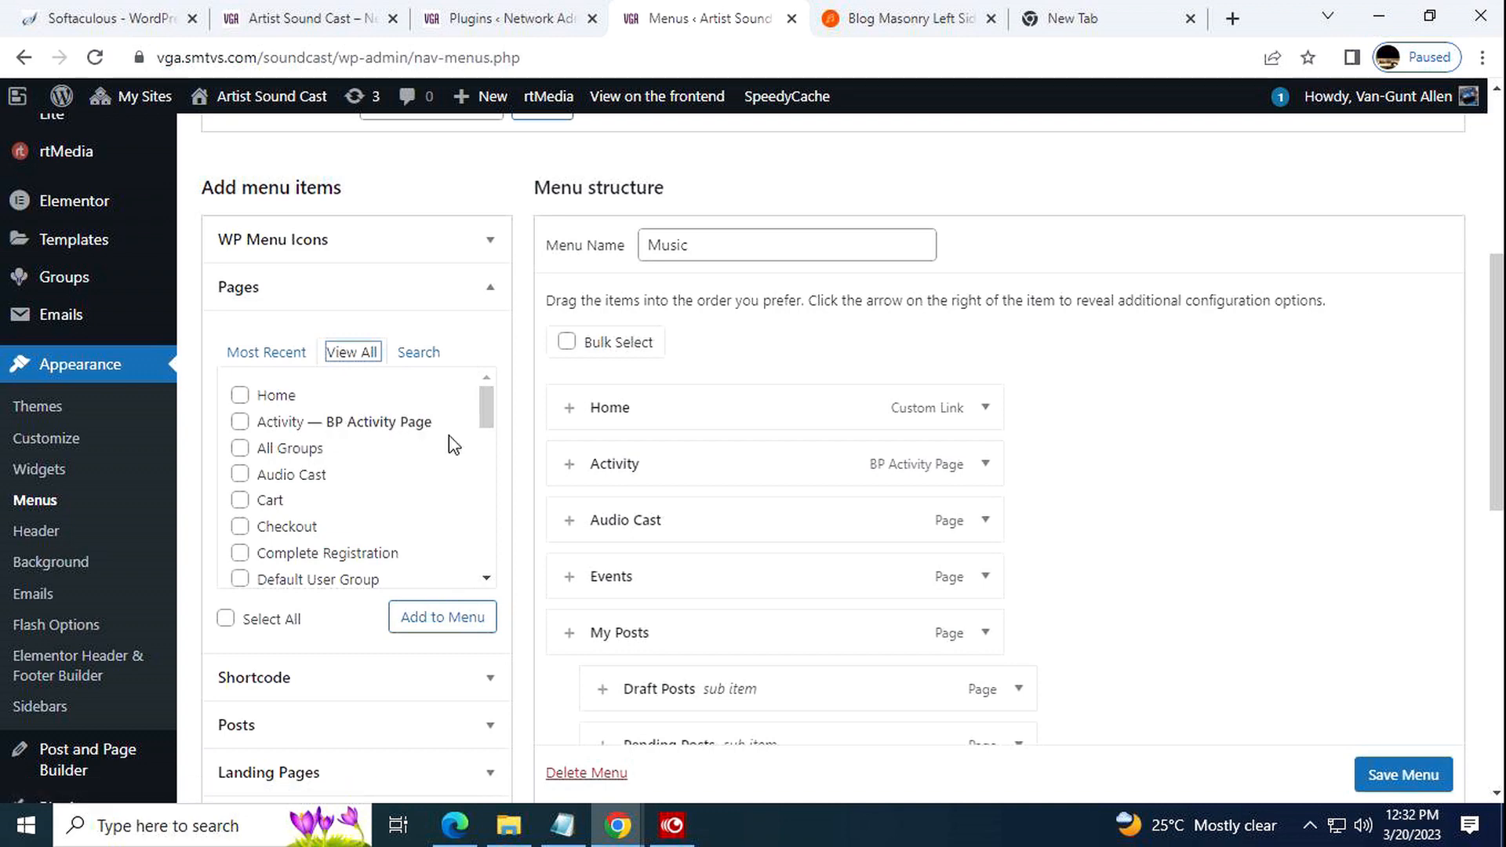
drag(487, 407, 490, 435)
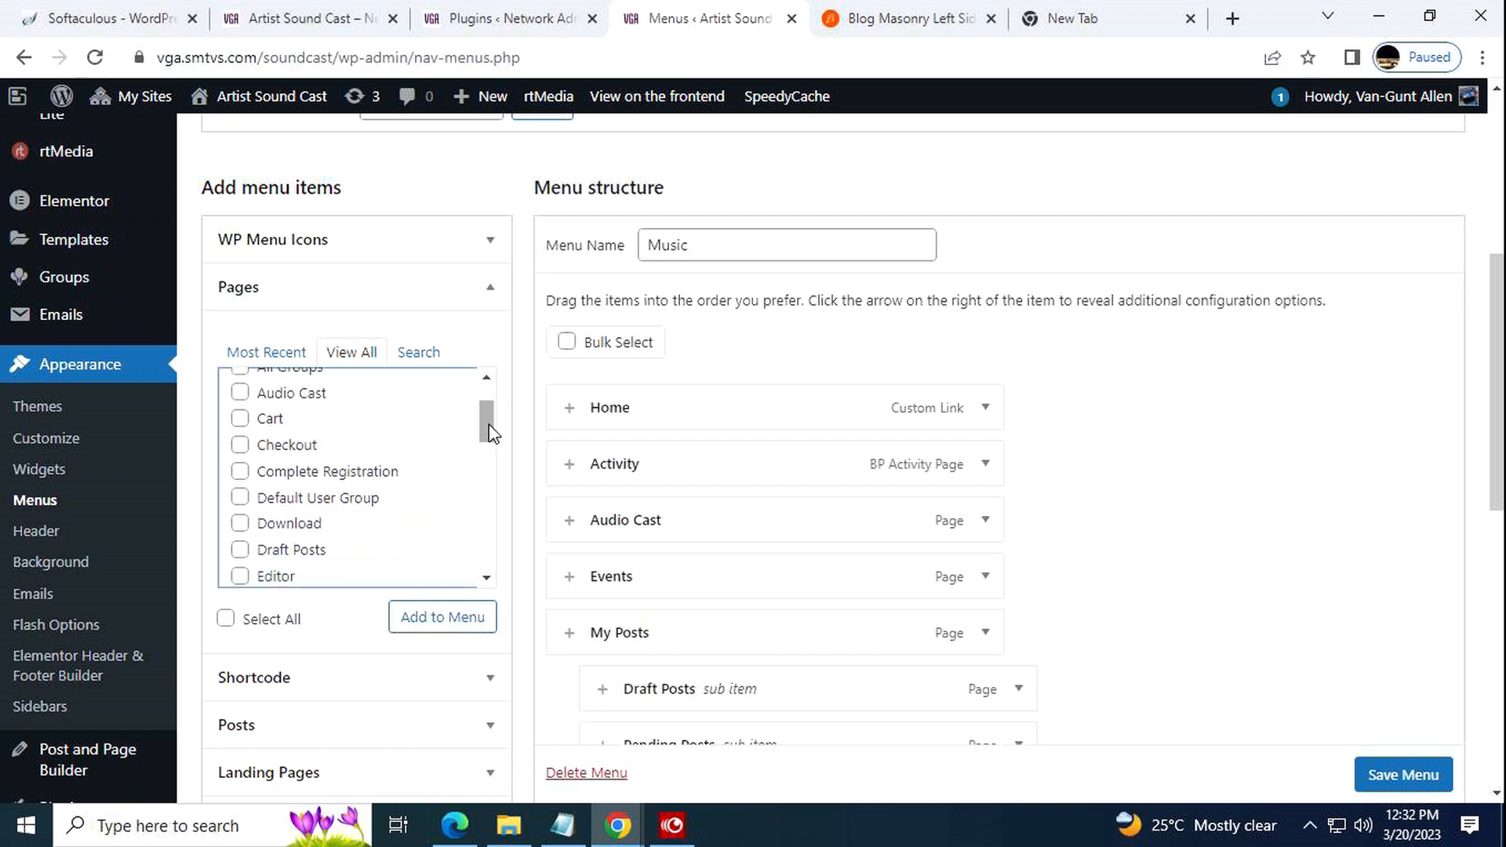
drag(489, 434, 475, 472)
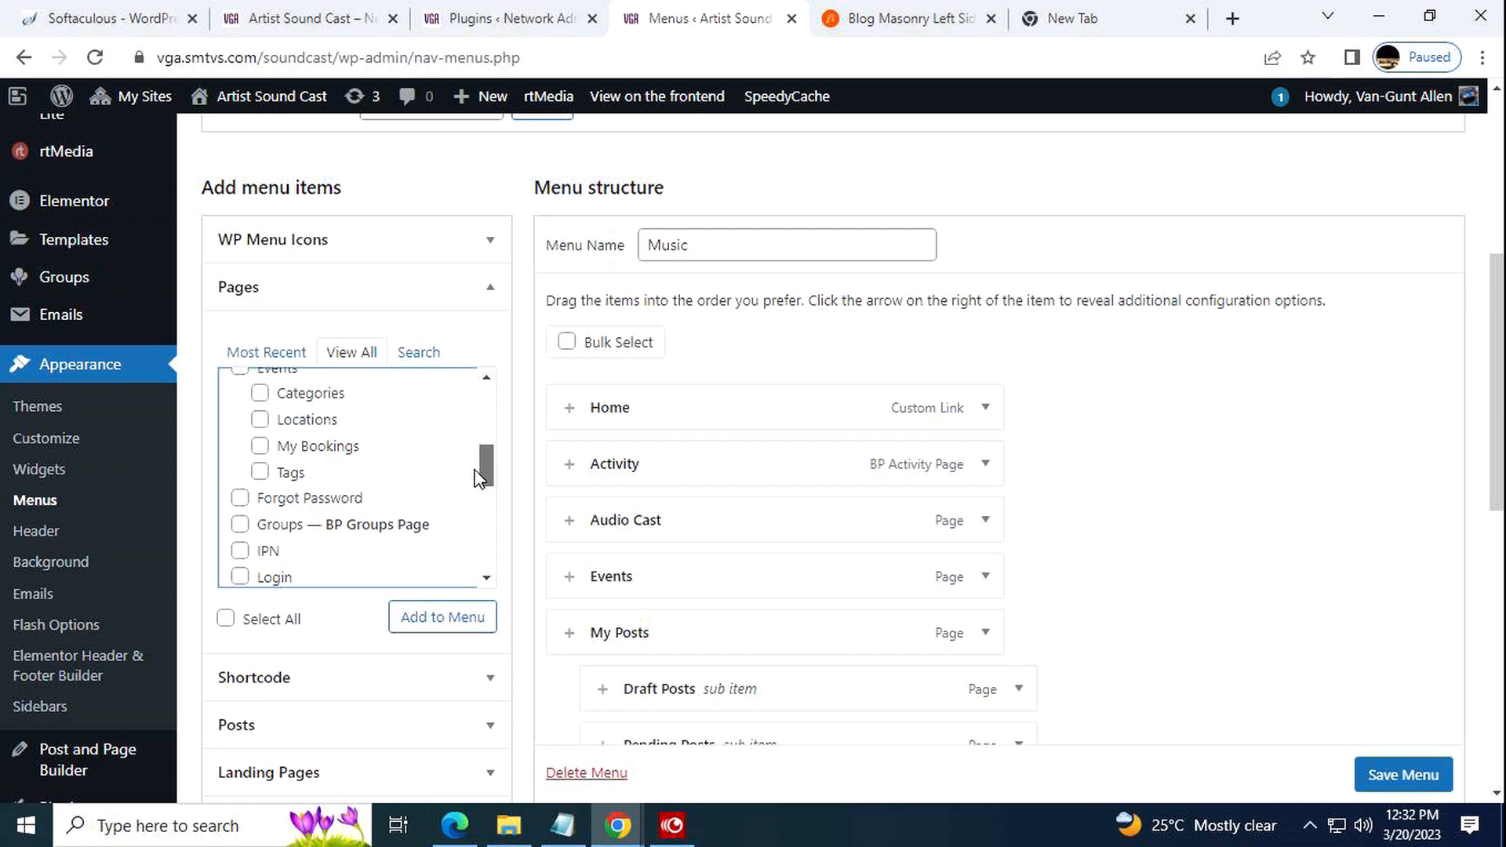
drag(475, 470, 470, 480)
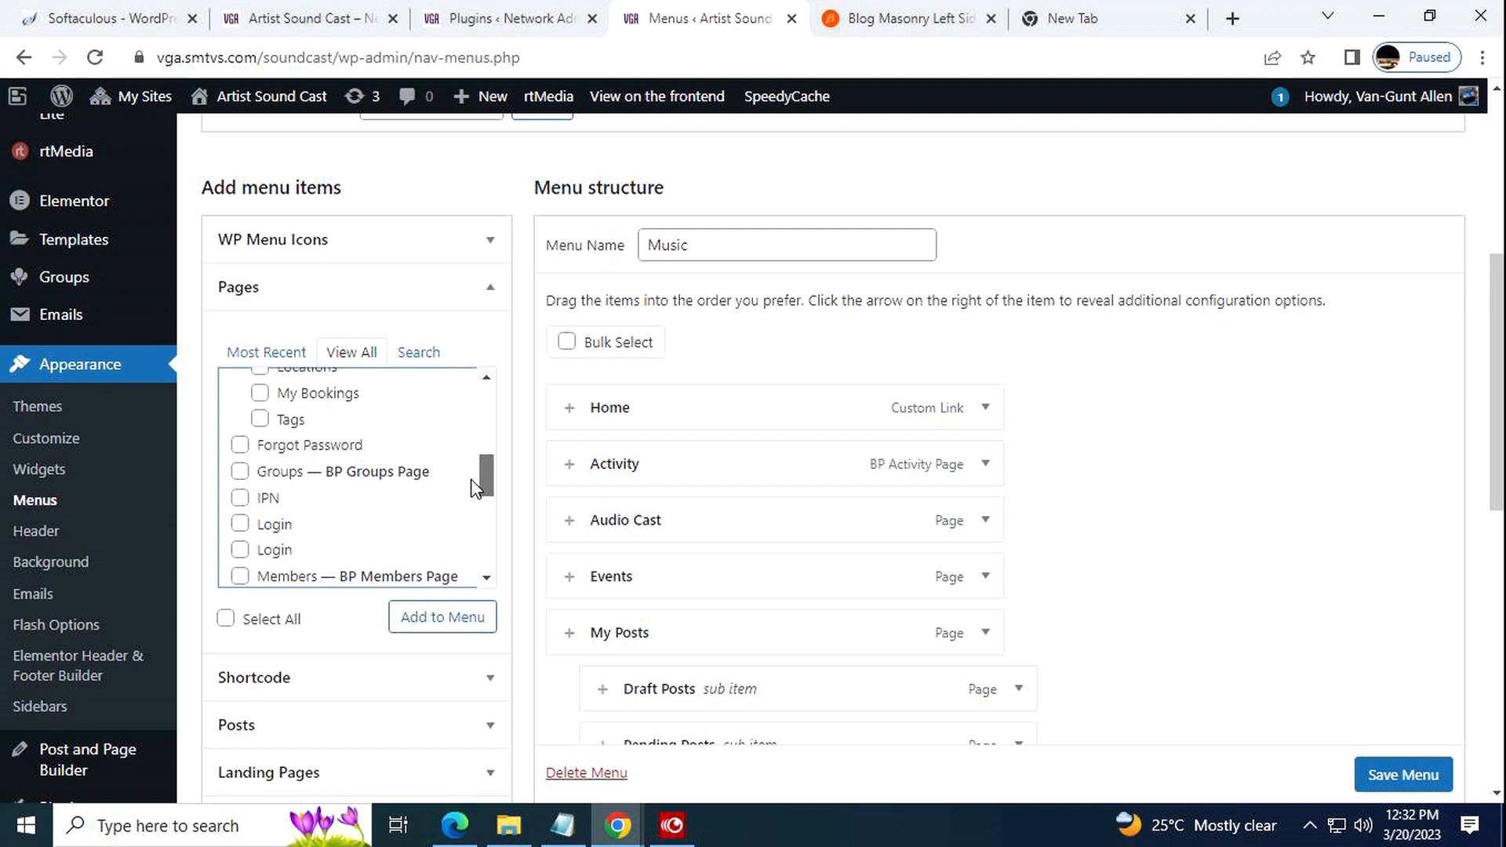
drag(471, 480, 460, 538)
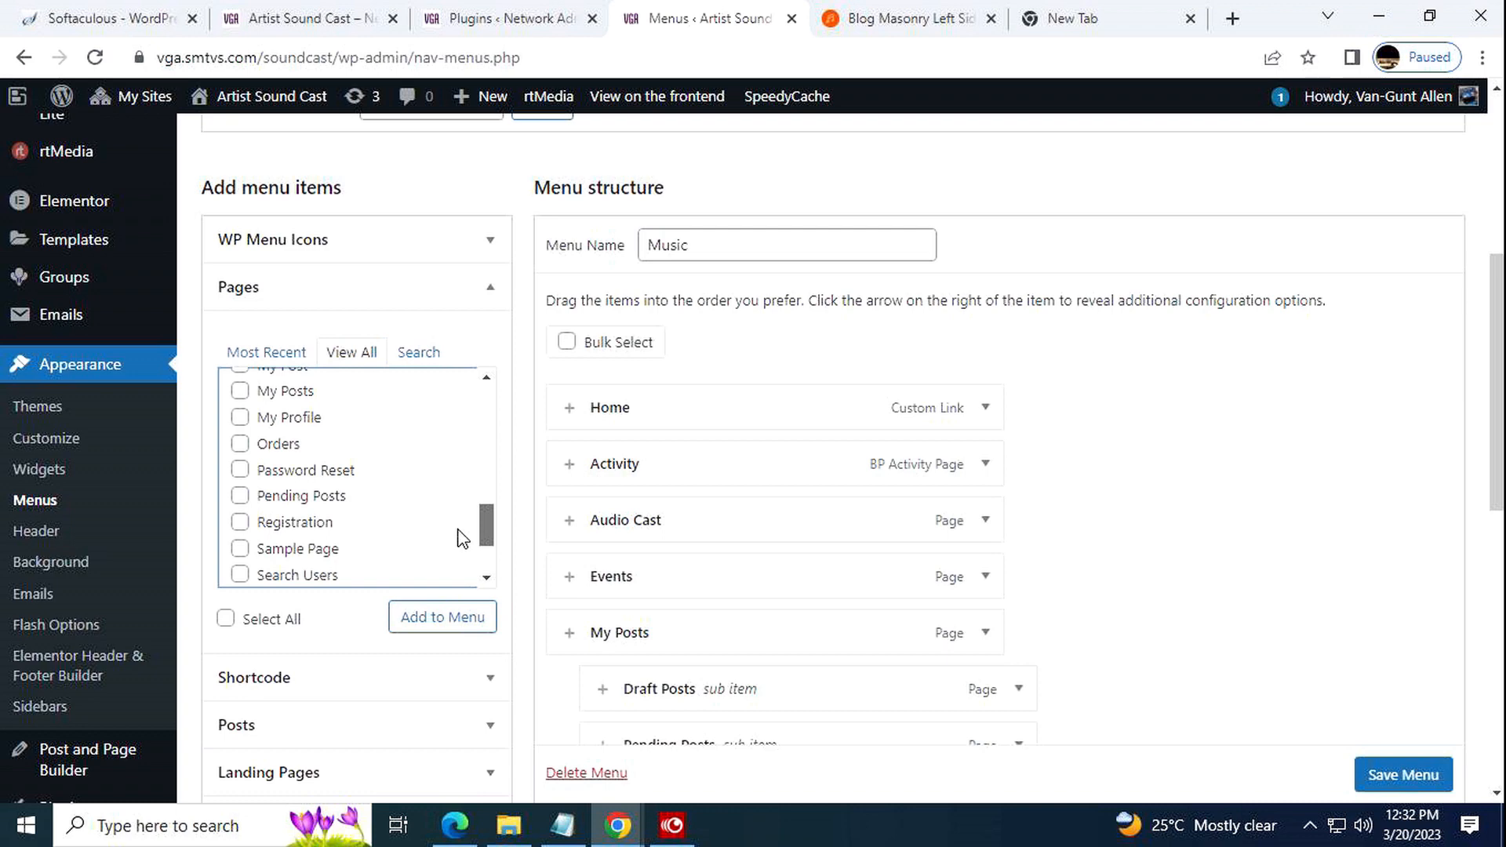
drag(463, 538, 455, 552)
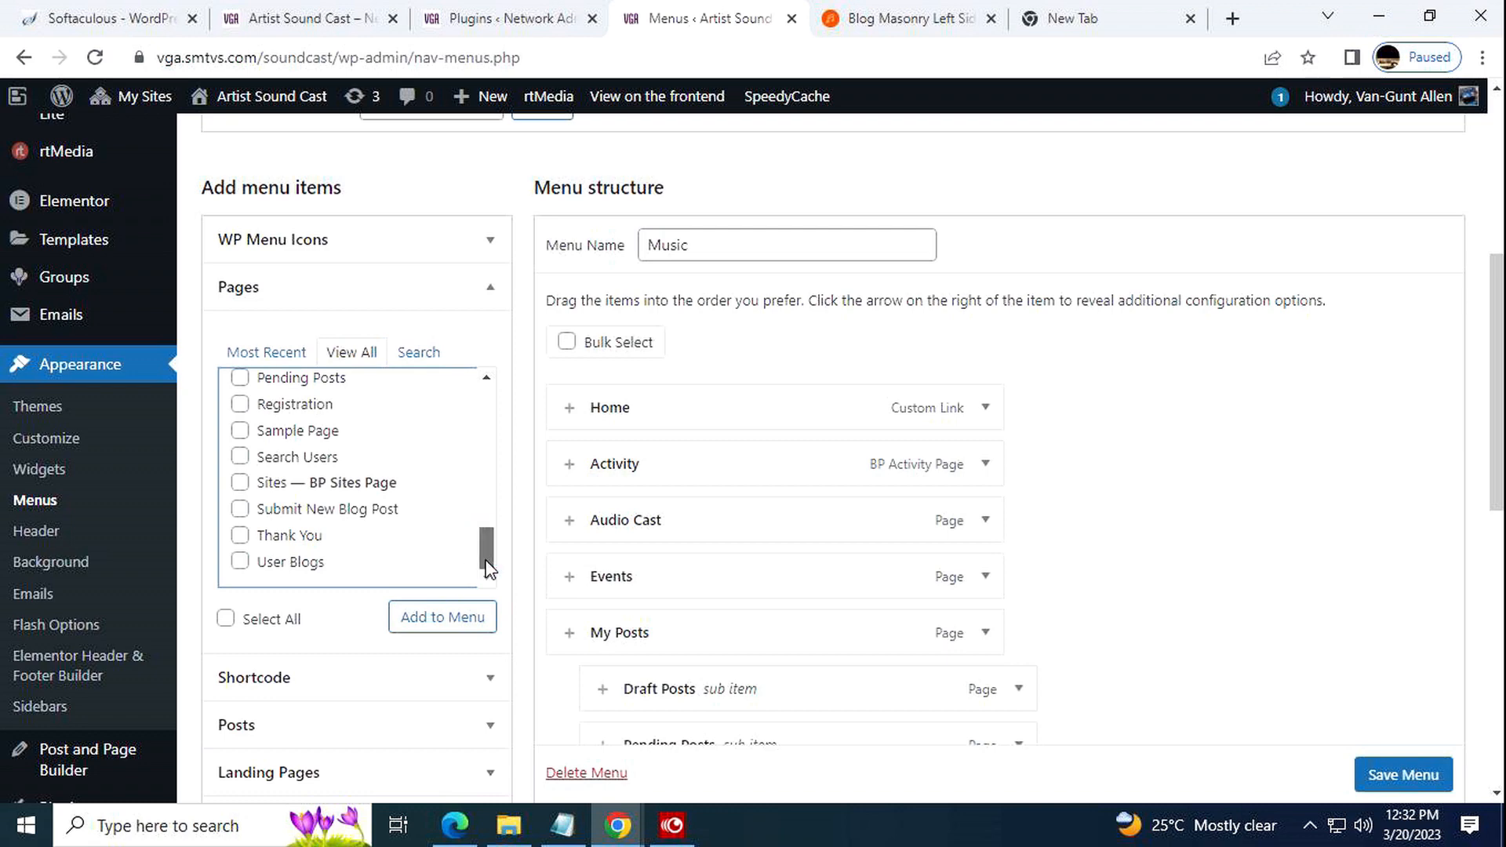
click(238, 562)
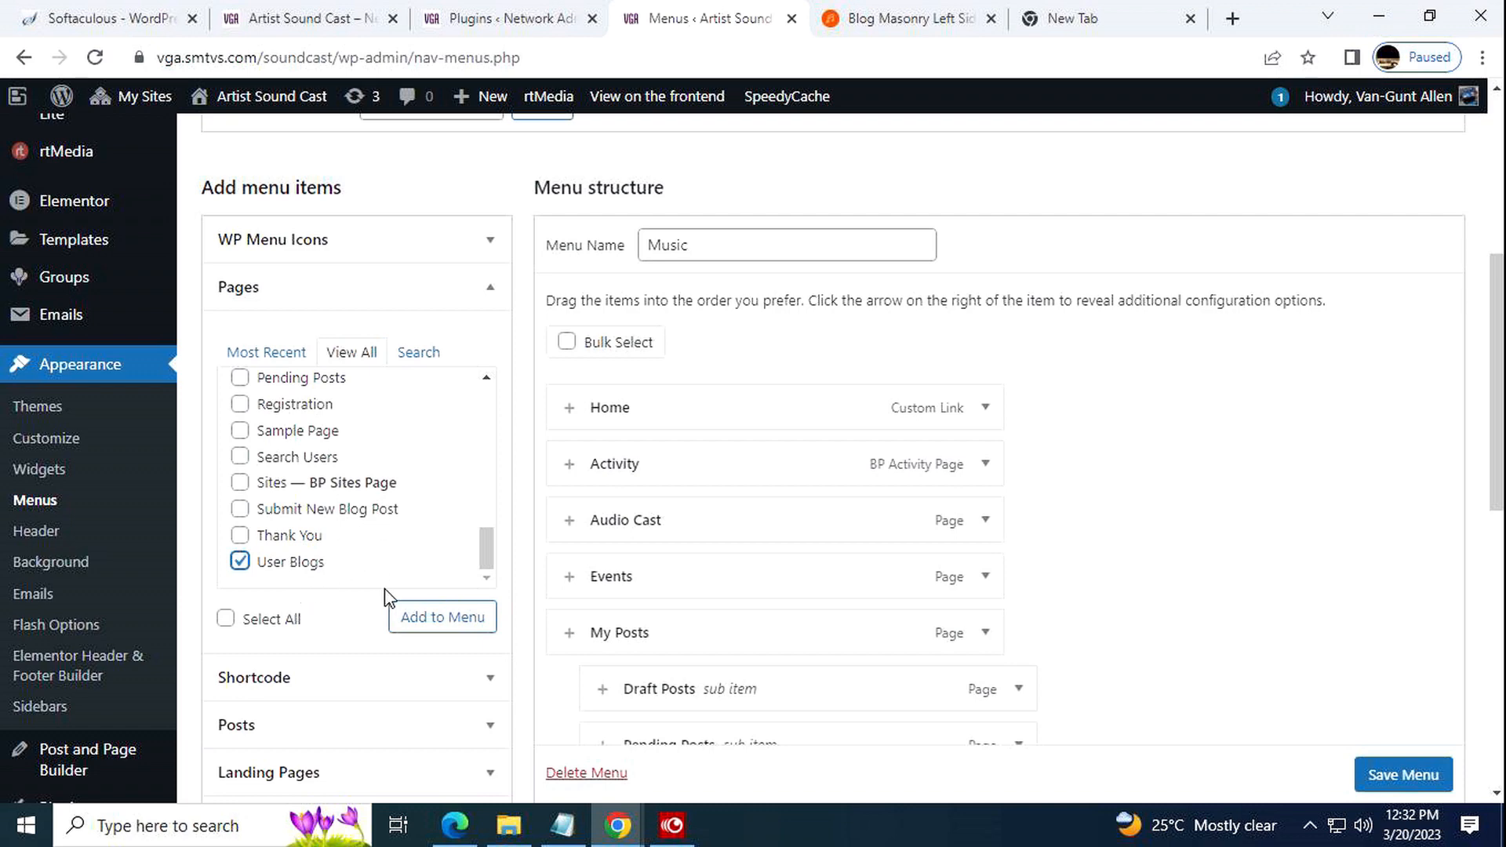
Also select the Members — BP Members Page entry and add the selected pages to the Music menu
drag(483, 551, 492, 504)
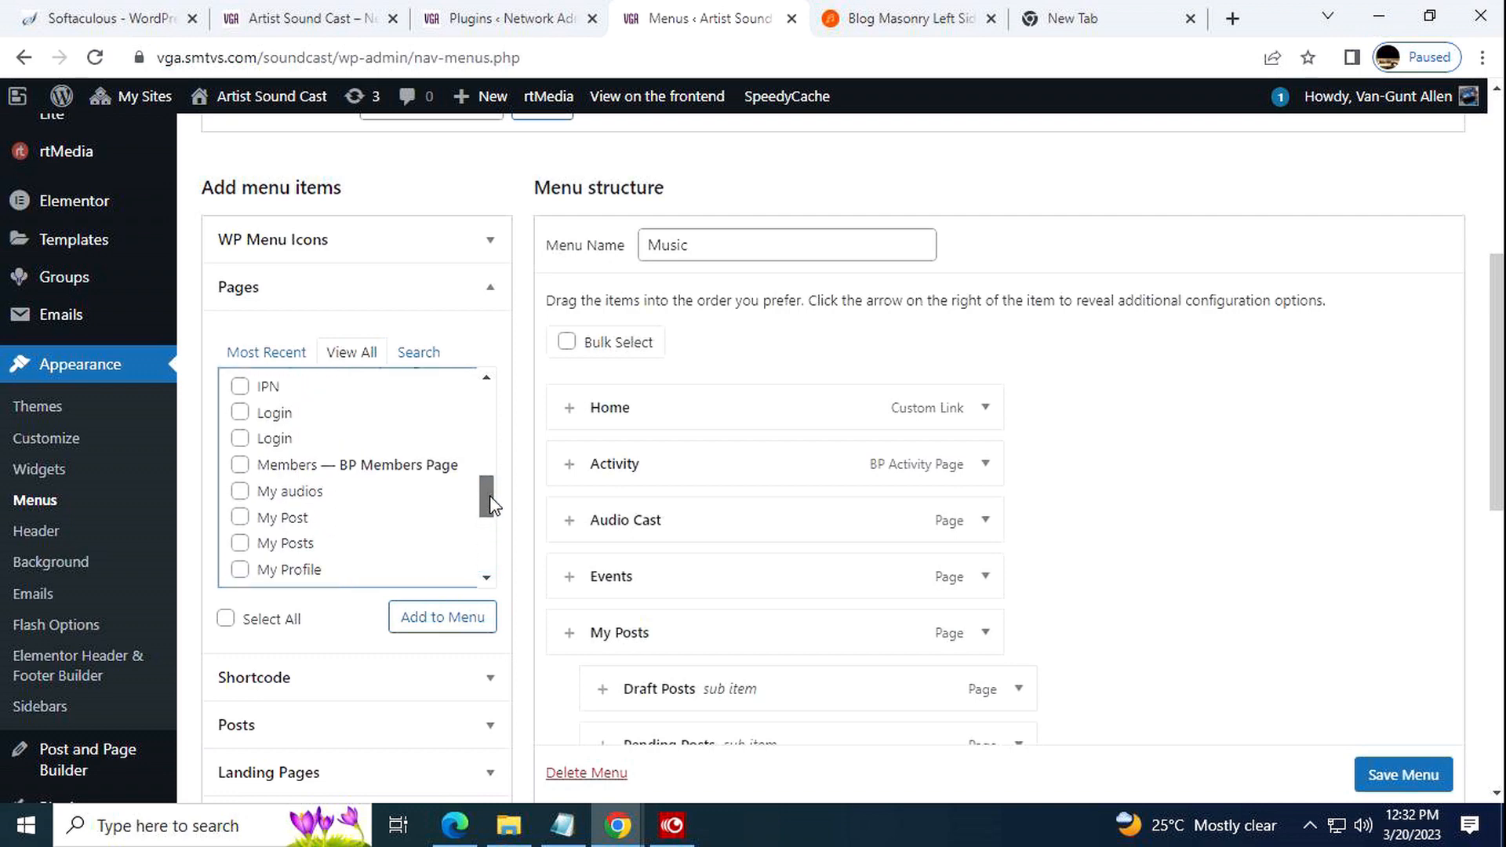
click(240, 466)
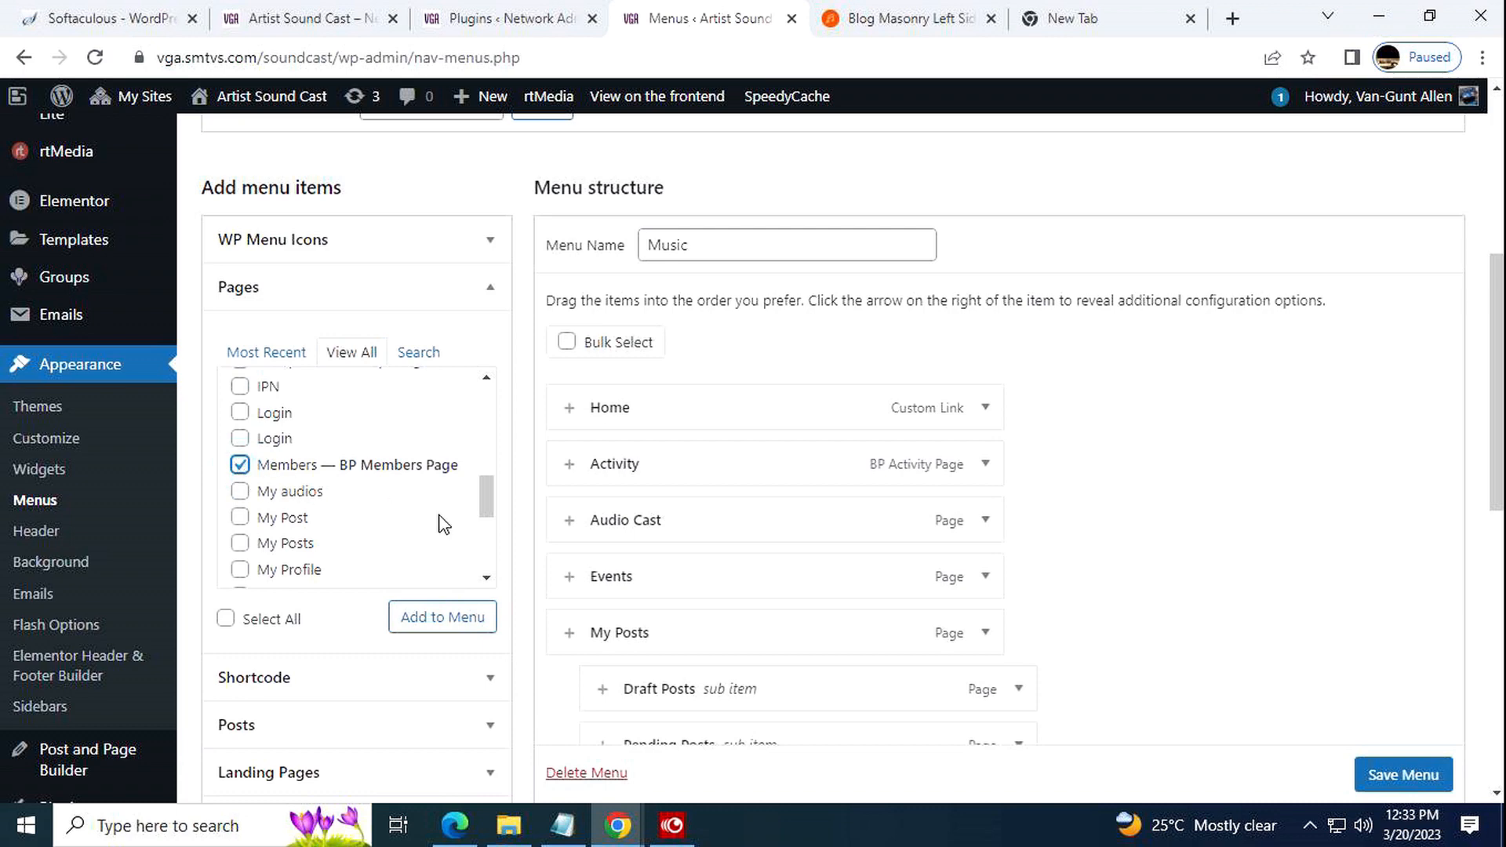
drag(488, 508, 487, 496)
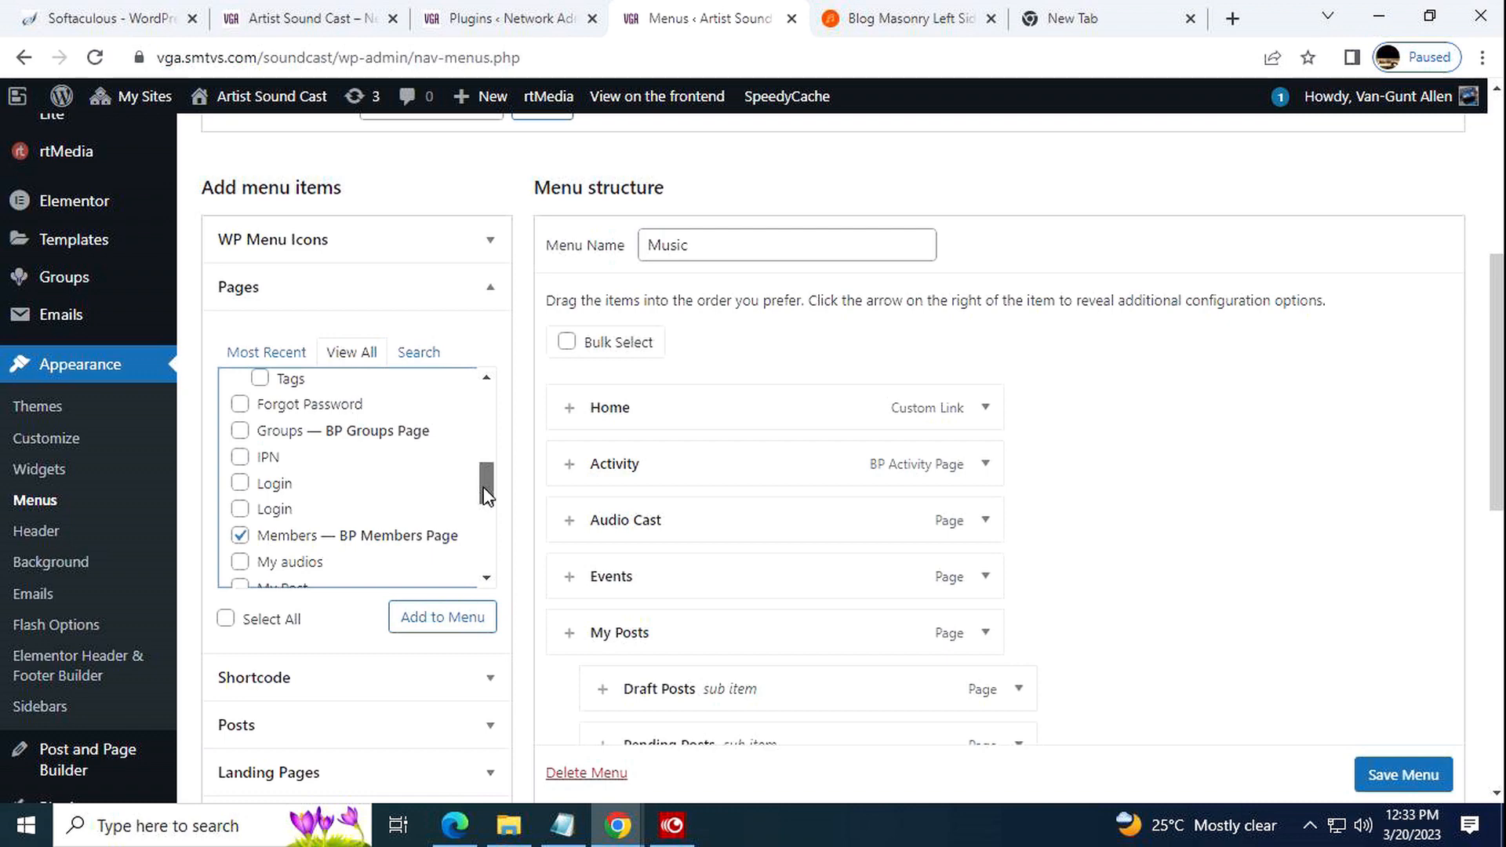
drag(487, 497, 486, 476)
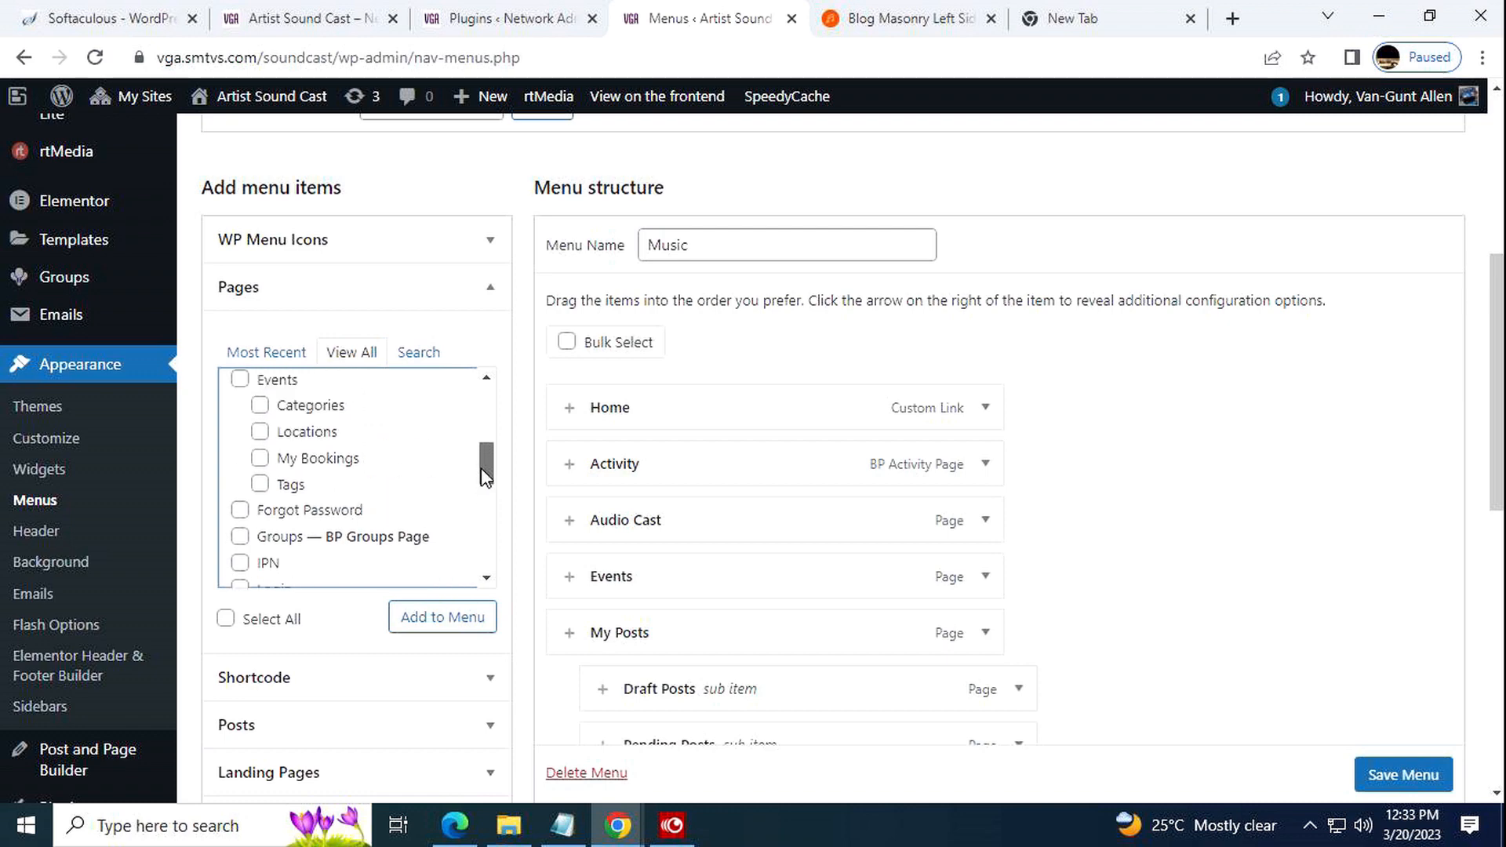
drag(485, 476, 453, 515)
click(420, 617)
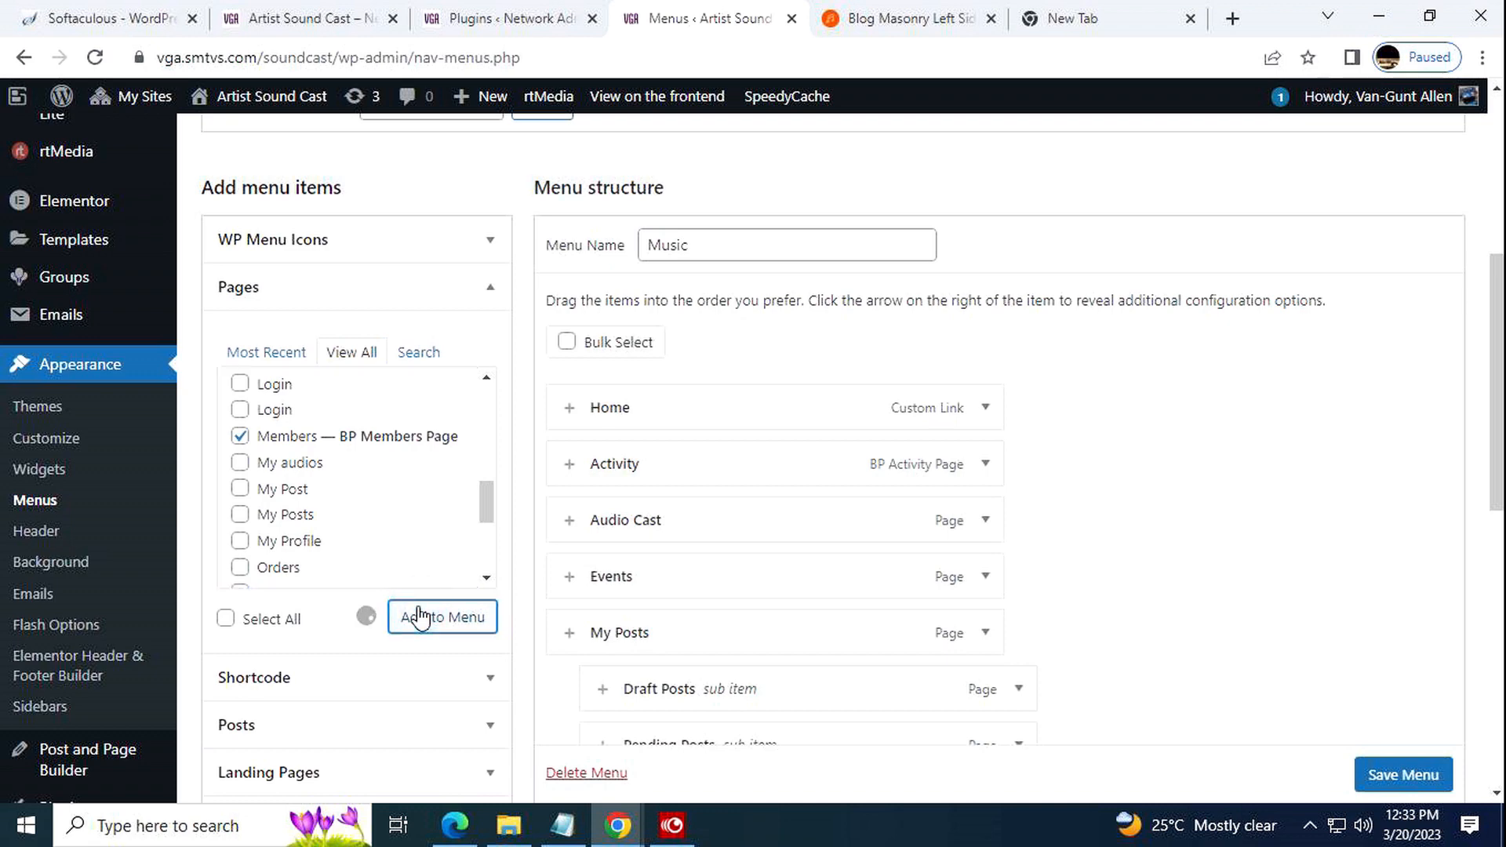
Expand the Members menu item and set its second link visibility option to Logged In Users
scroll(1045, 507, down, 4)
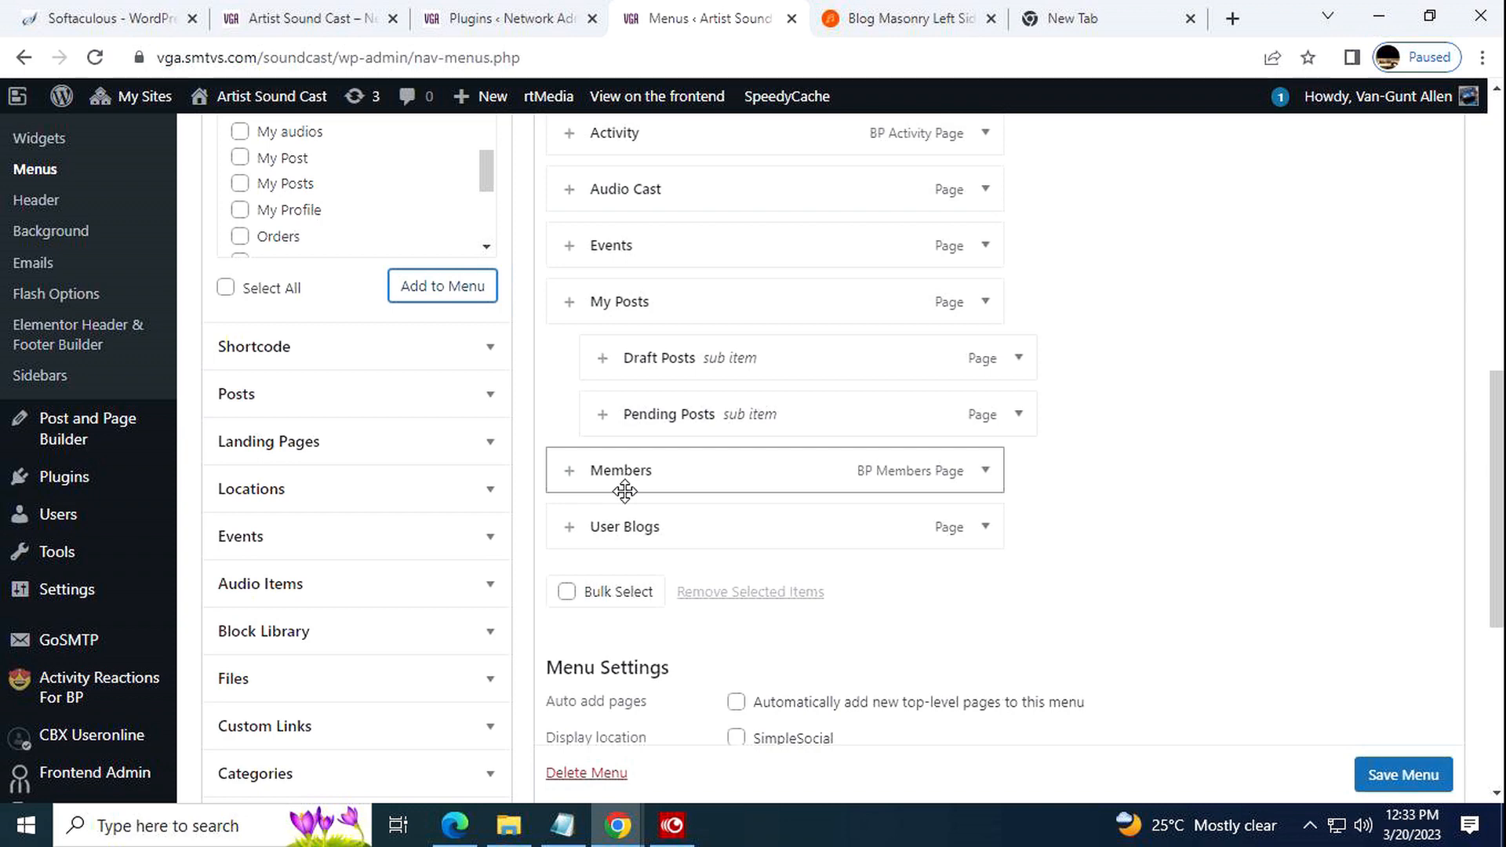
click(987, 471)
scroll(1197, 529, down, 2)
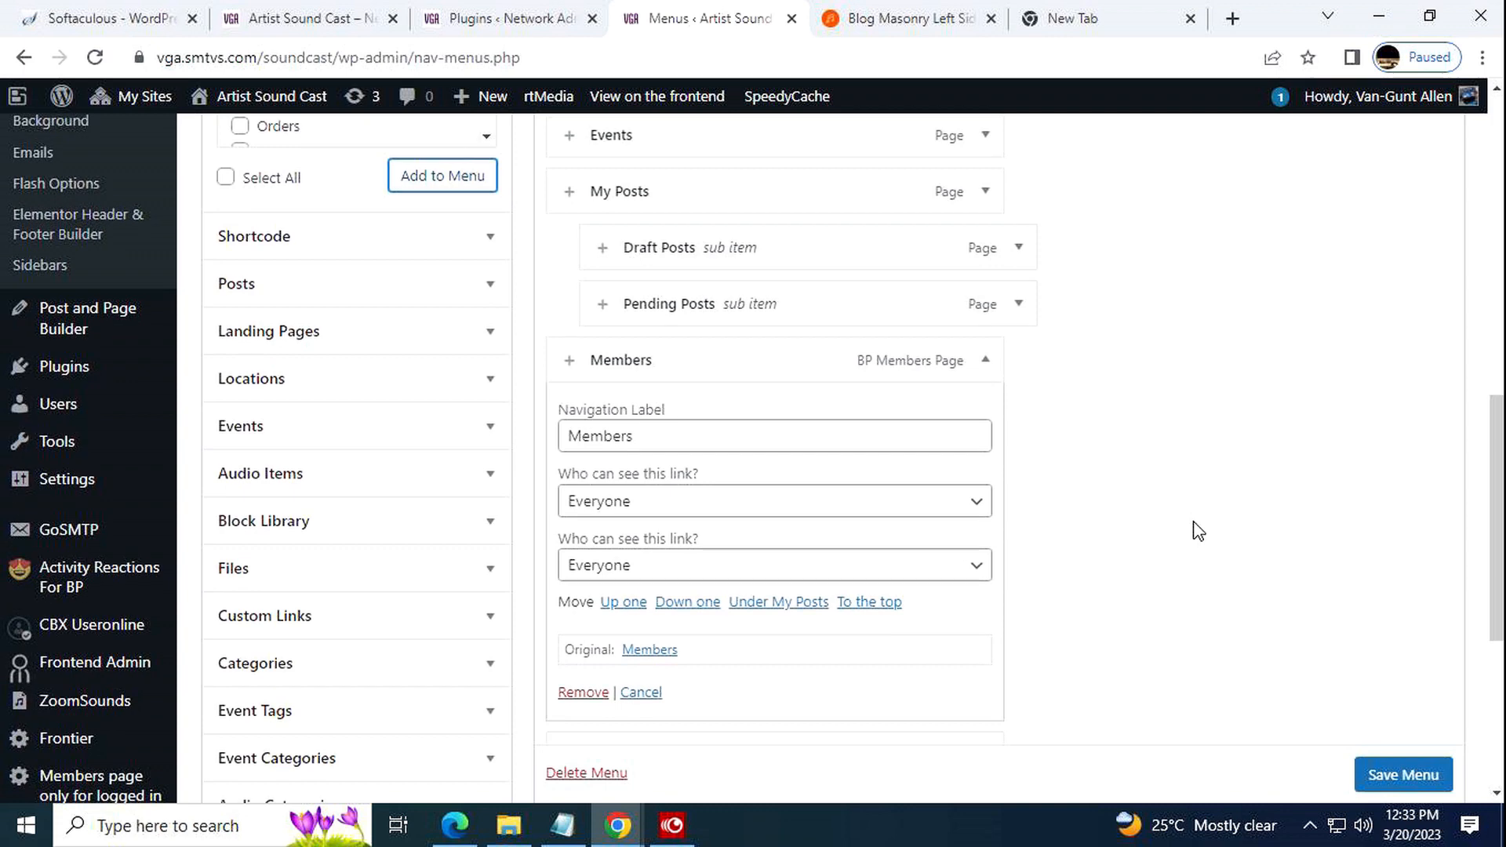
scroll(1197, 531, down, 3)
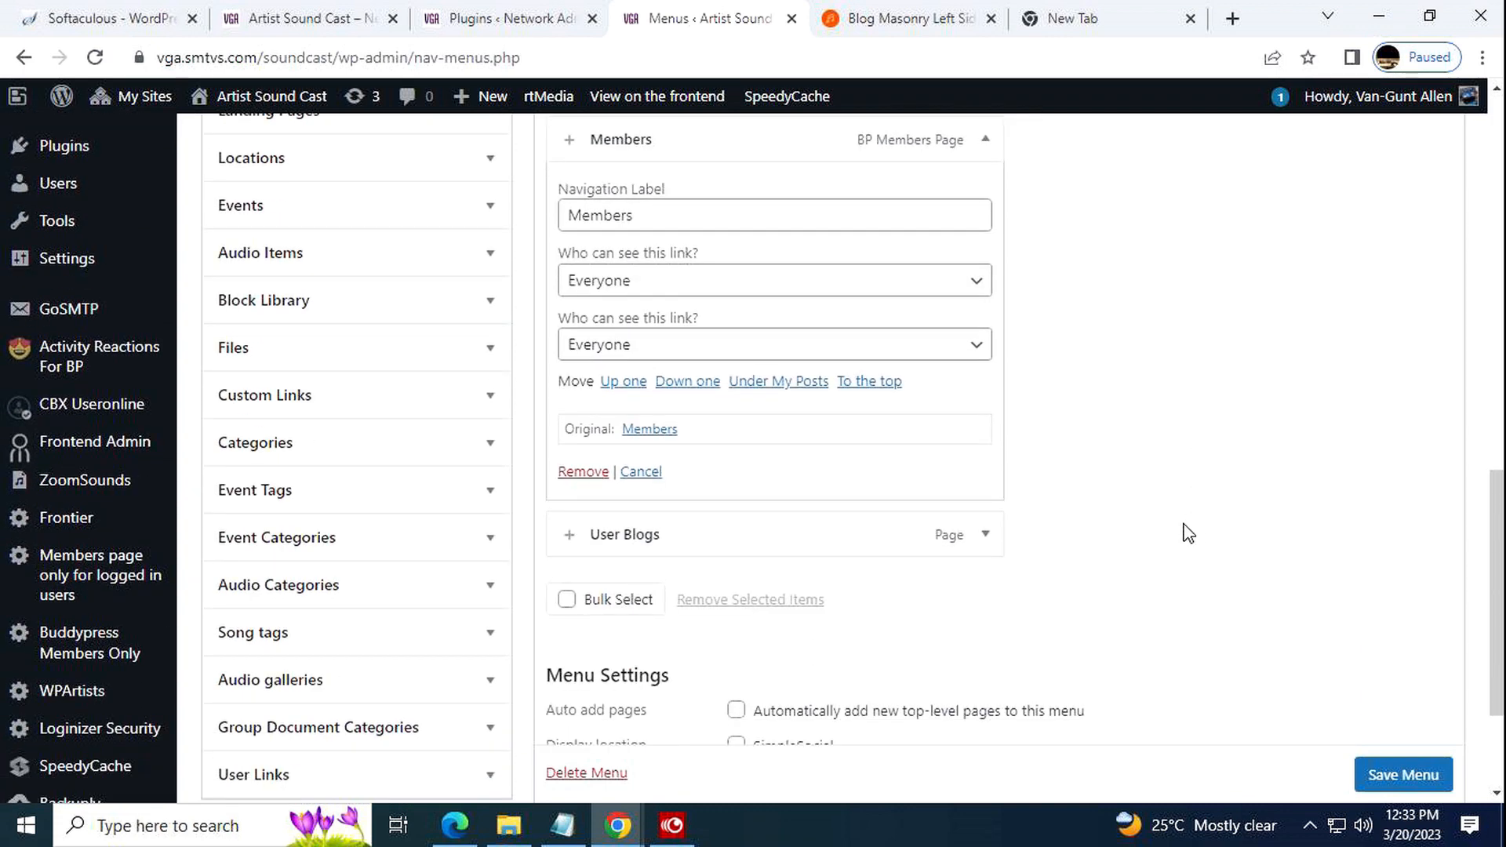
click(971, 349)
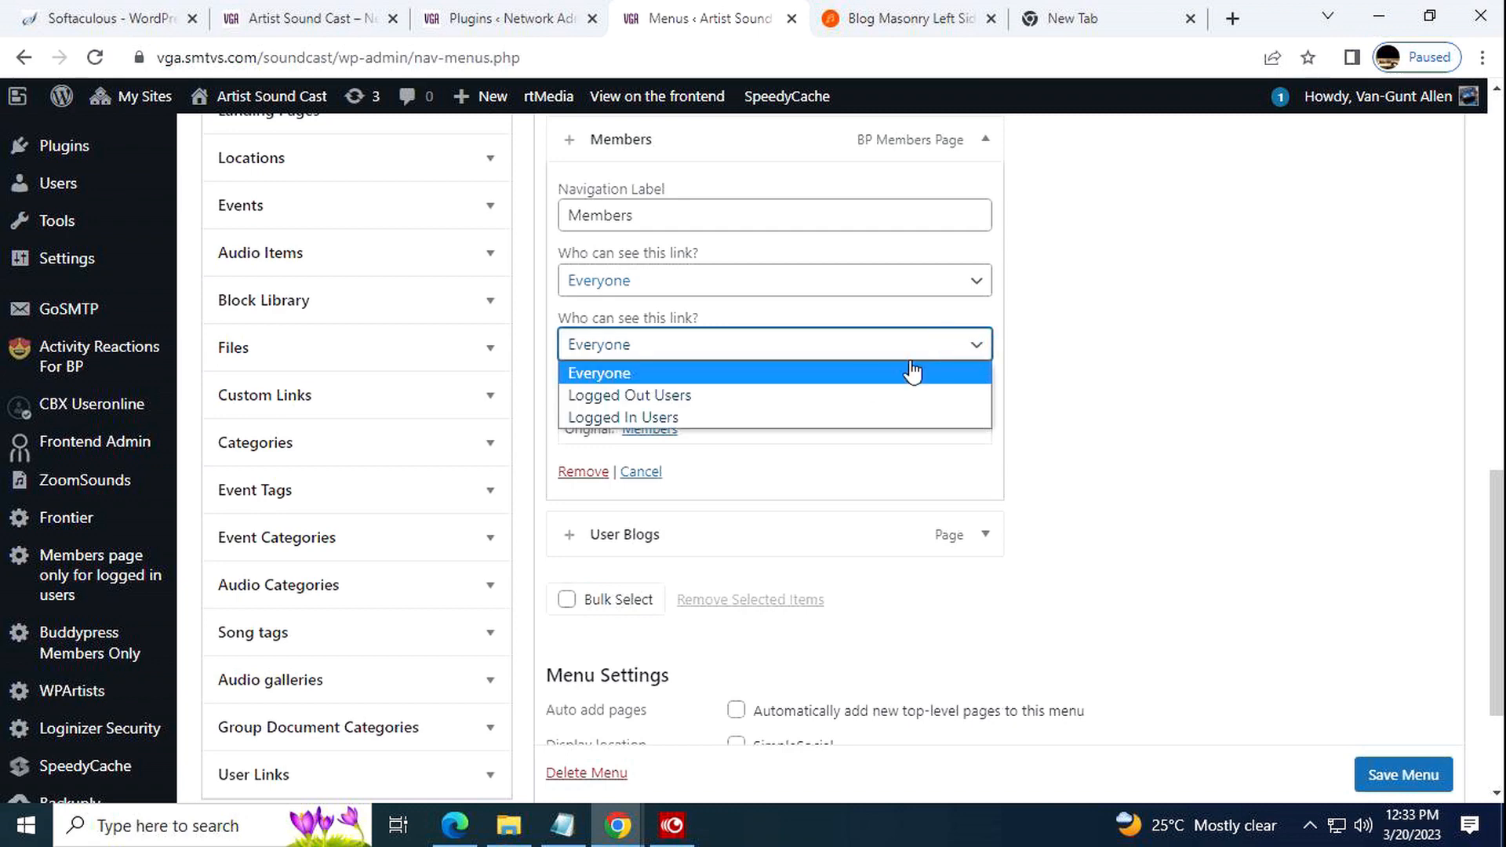
click(710, 420)
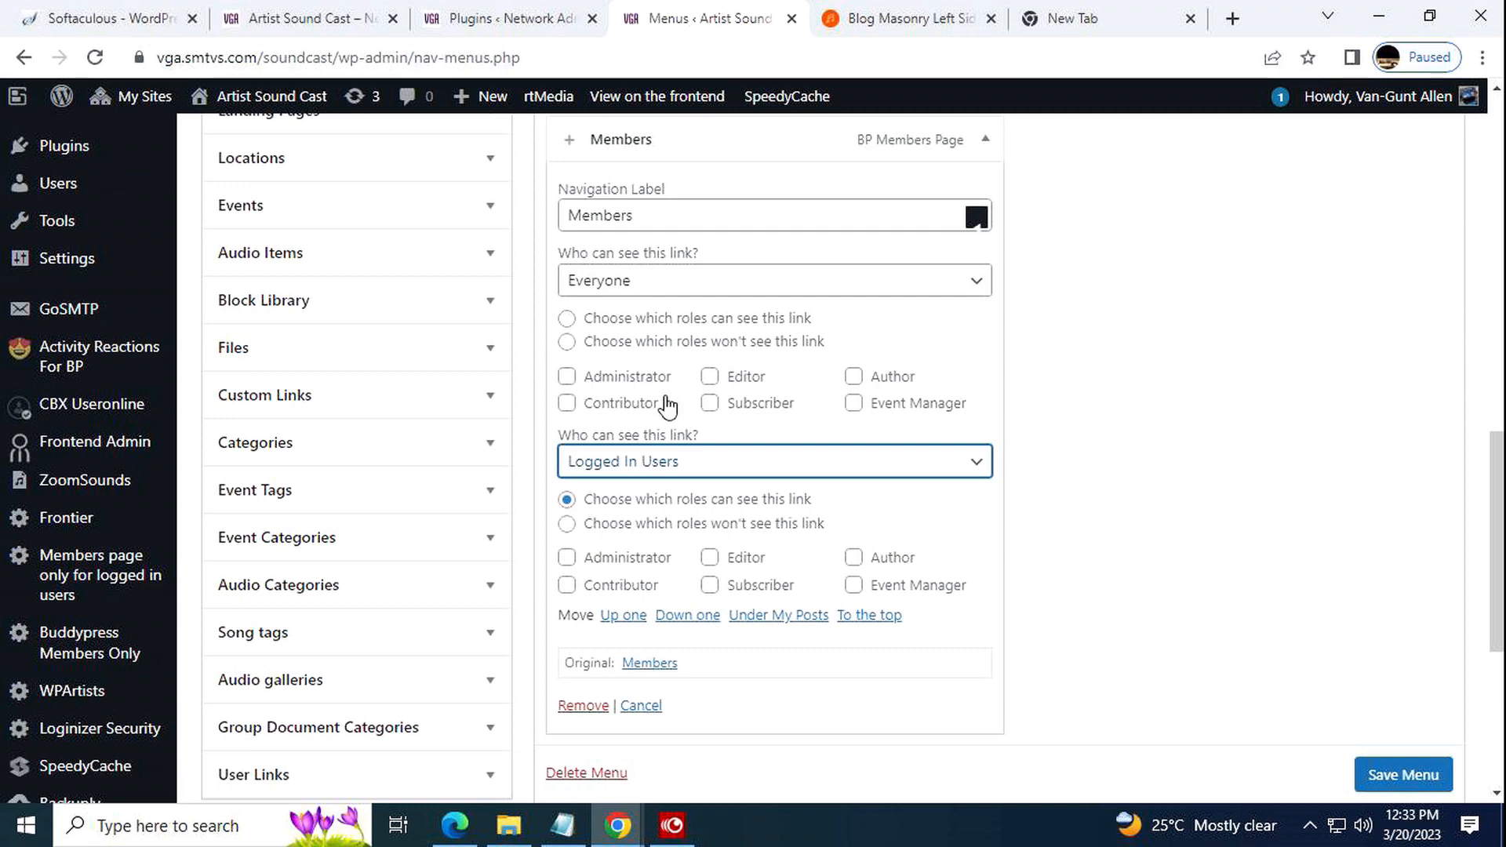
For the Members item's first visibility setting, tick Administrator, Editor, Author, Contributor and Event Manager, and choose Logged In Users
click(566, 378)
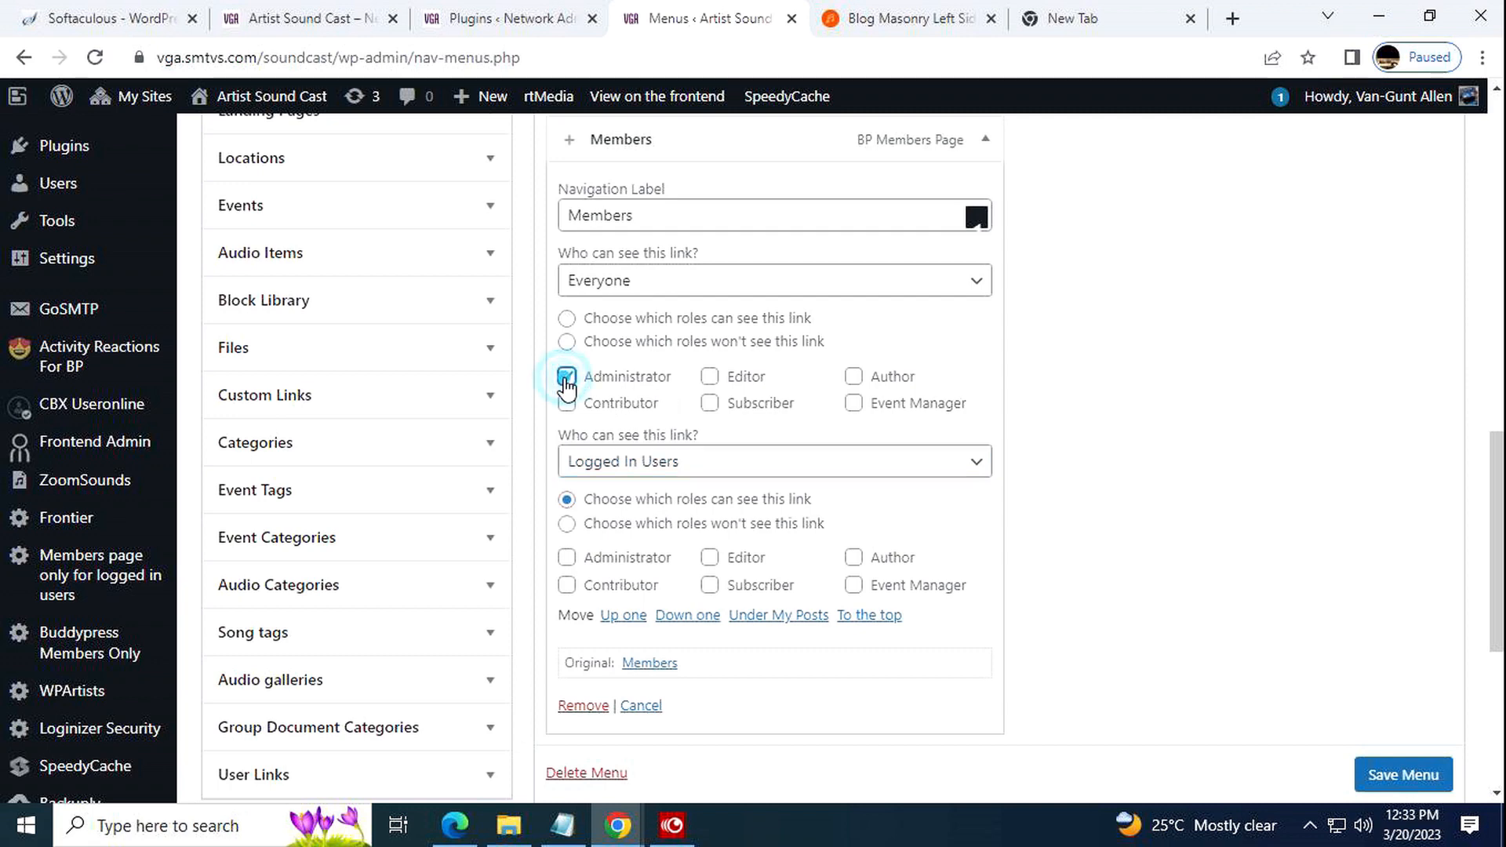
click(708, 377)
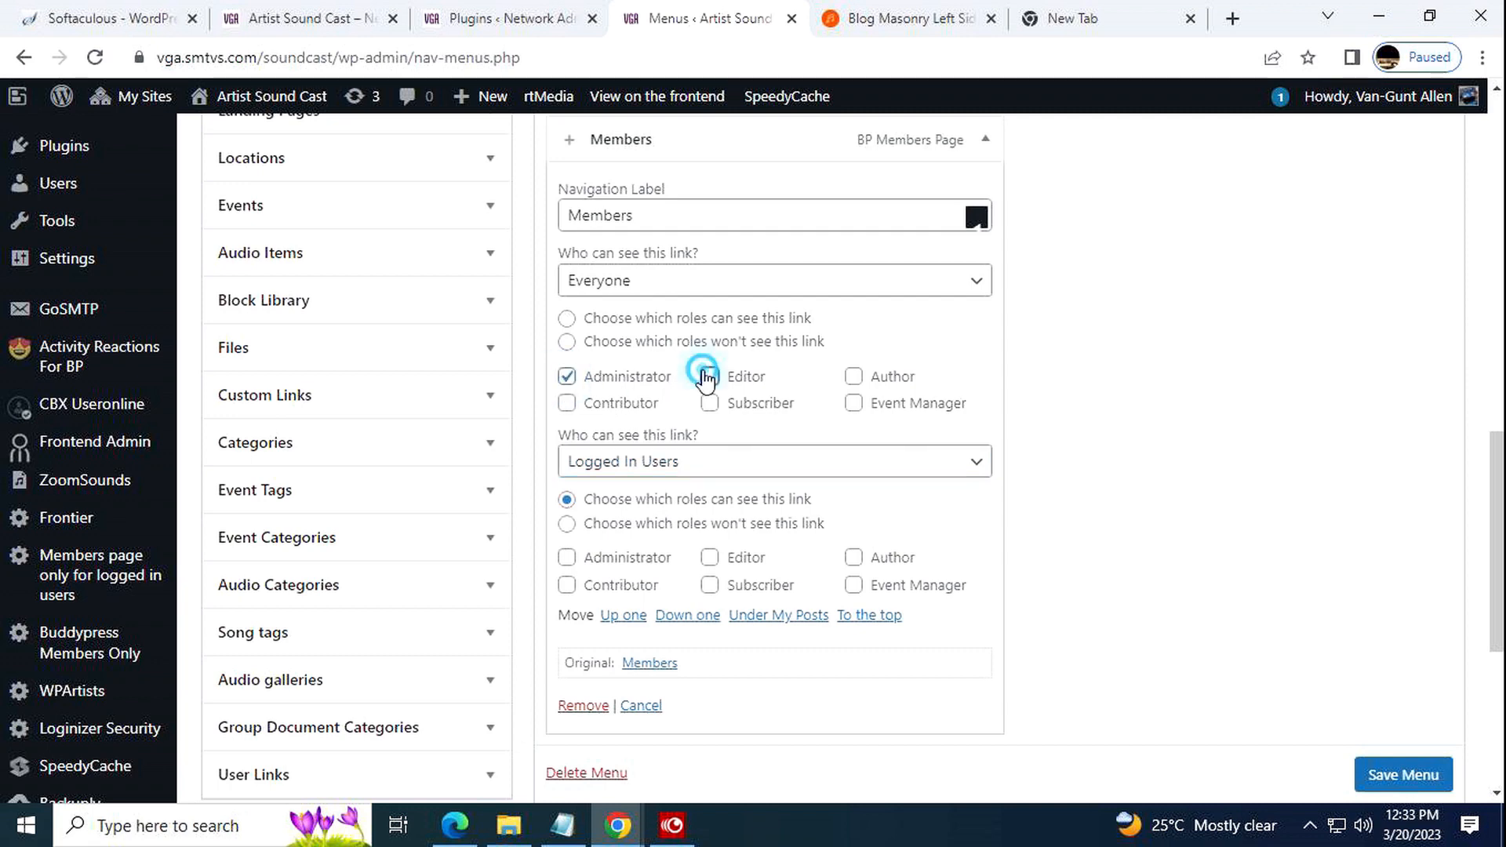
click(855, 378)
click(854, 404)
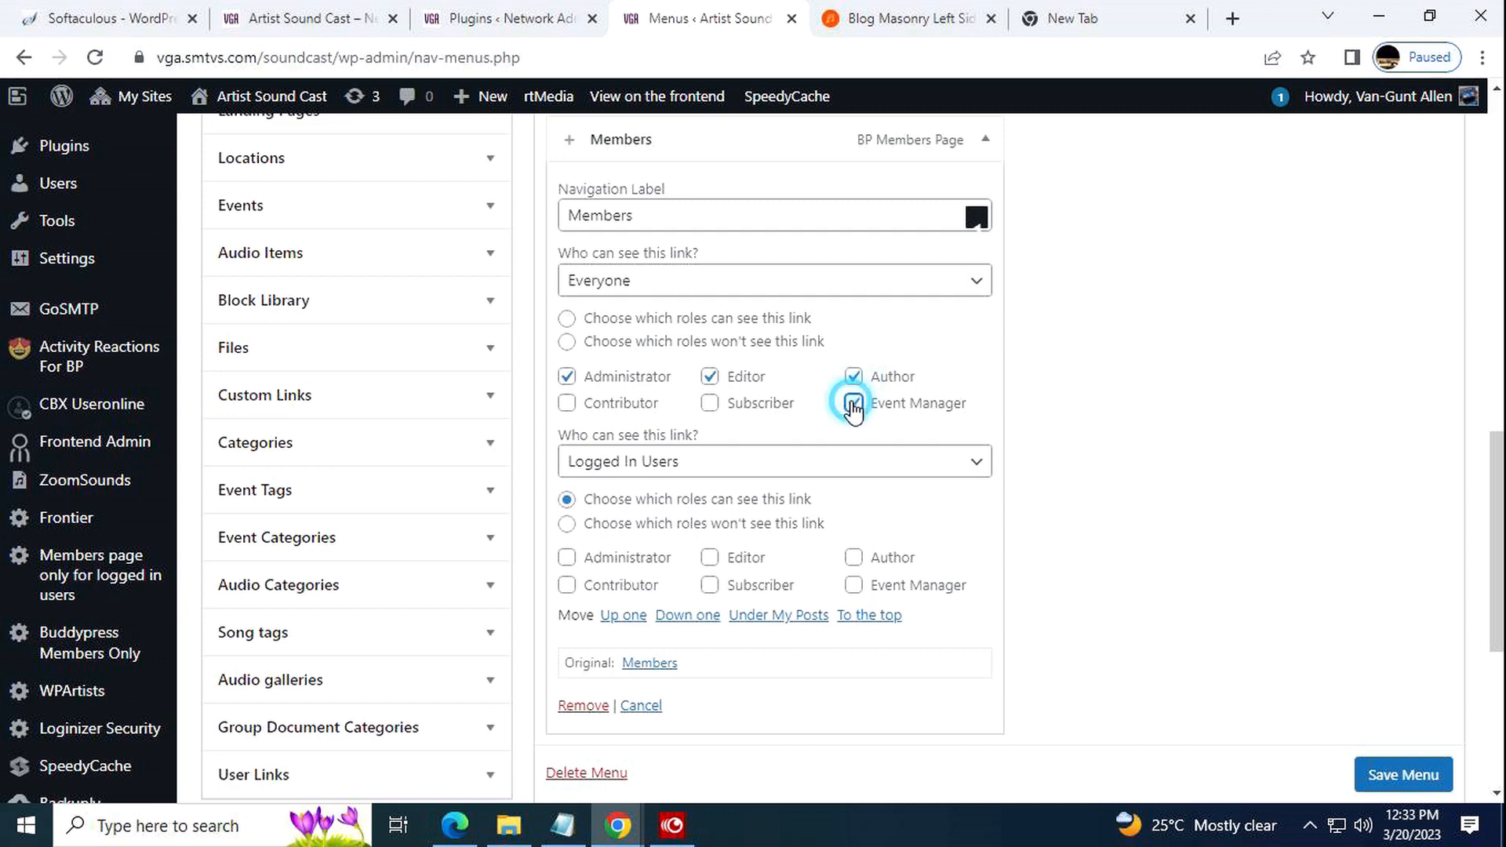
click(566, 404)
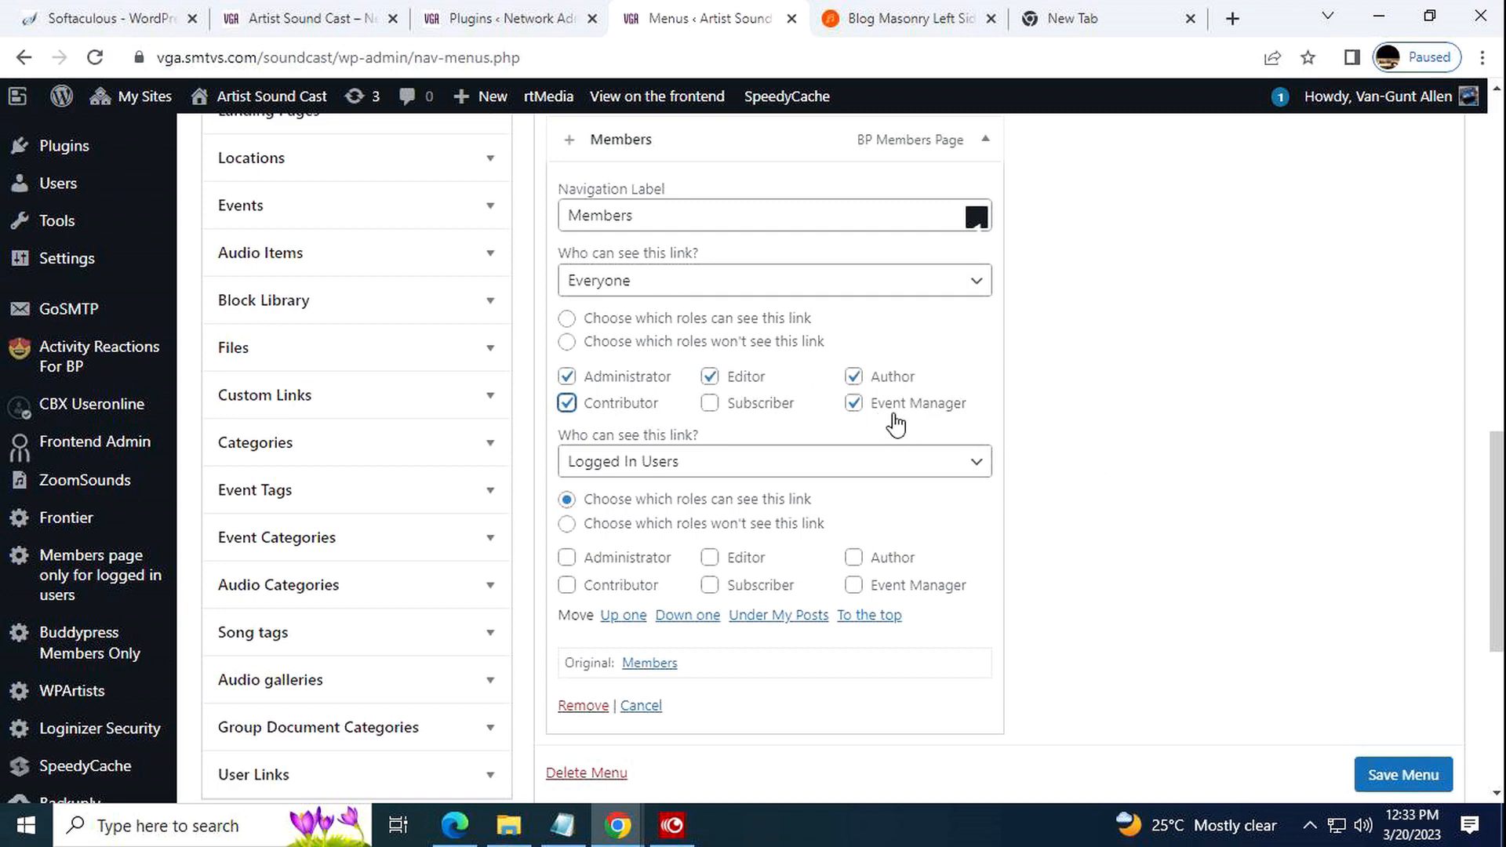
click(931, 282)
click(782, 350)
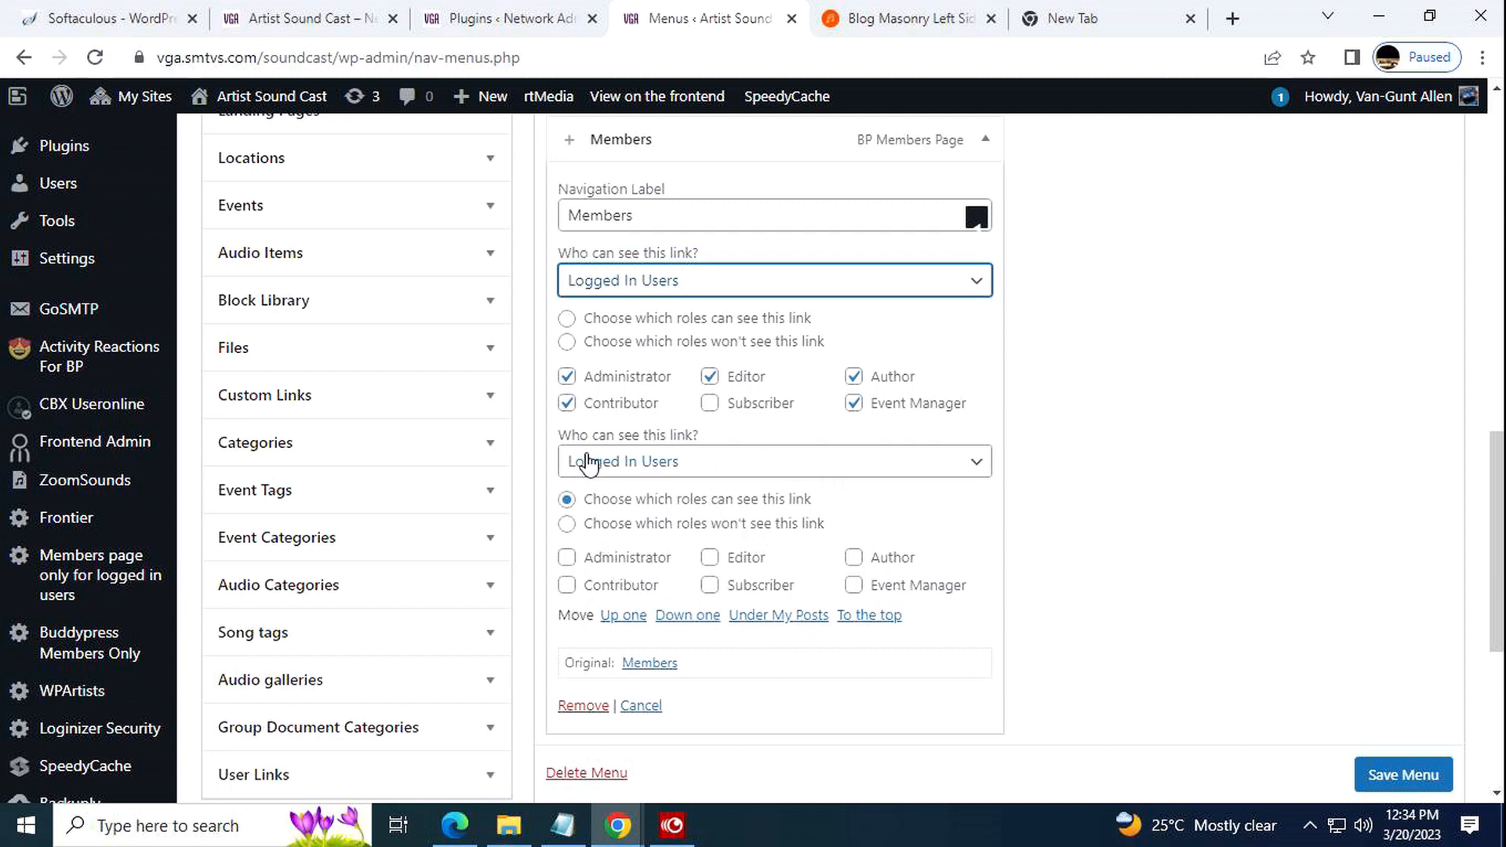
Tick Administrator, Editor, Author, Contributor and Event Manager for the Members item's second visibility setting, and collapse the item
click(567, 585)
click(566, 558)
click(711, 557)
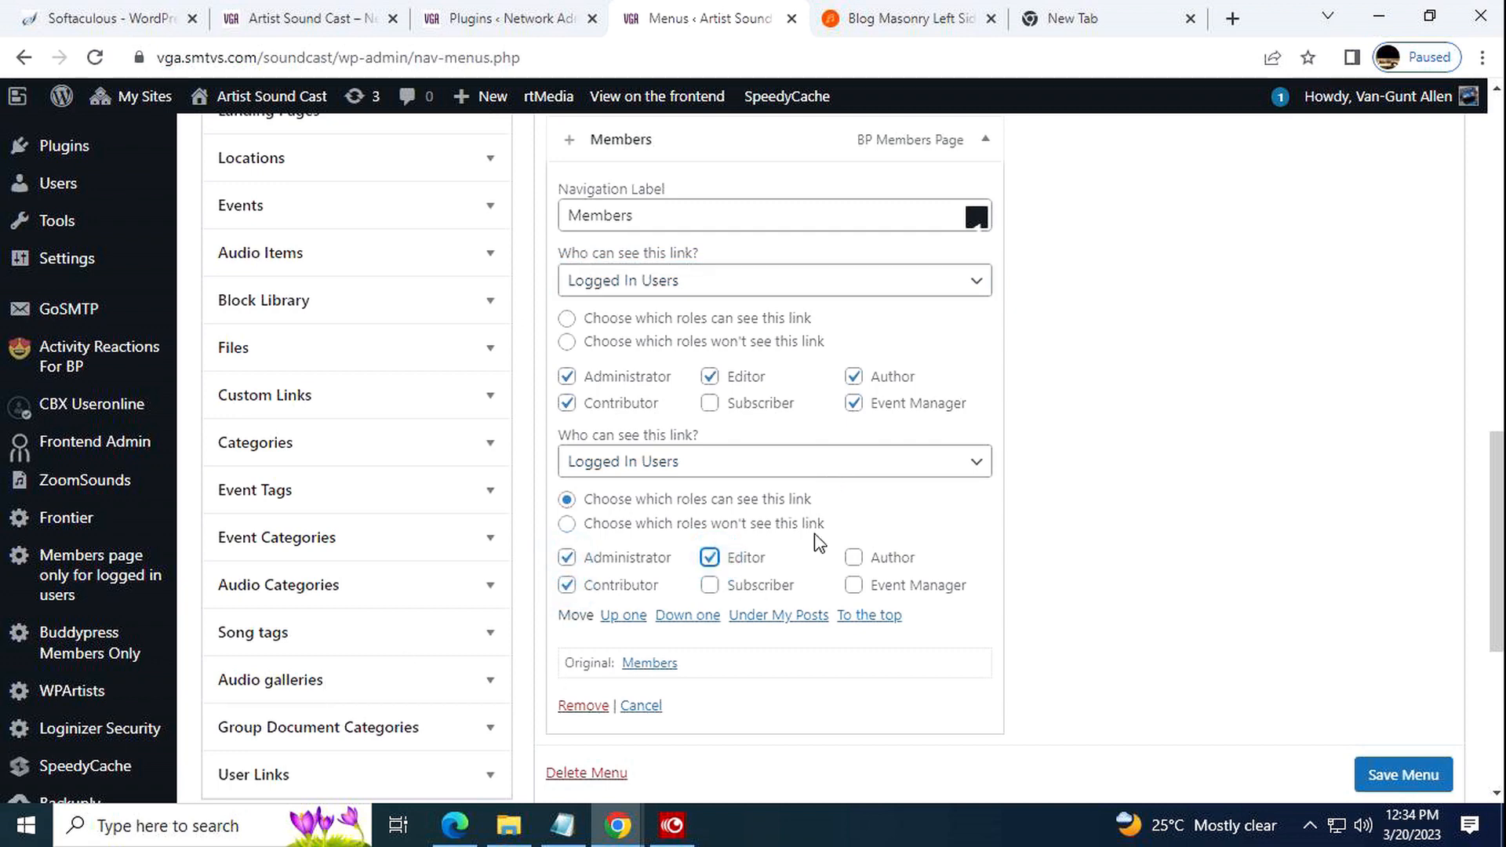
click(854, 558)
click(853, 585)
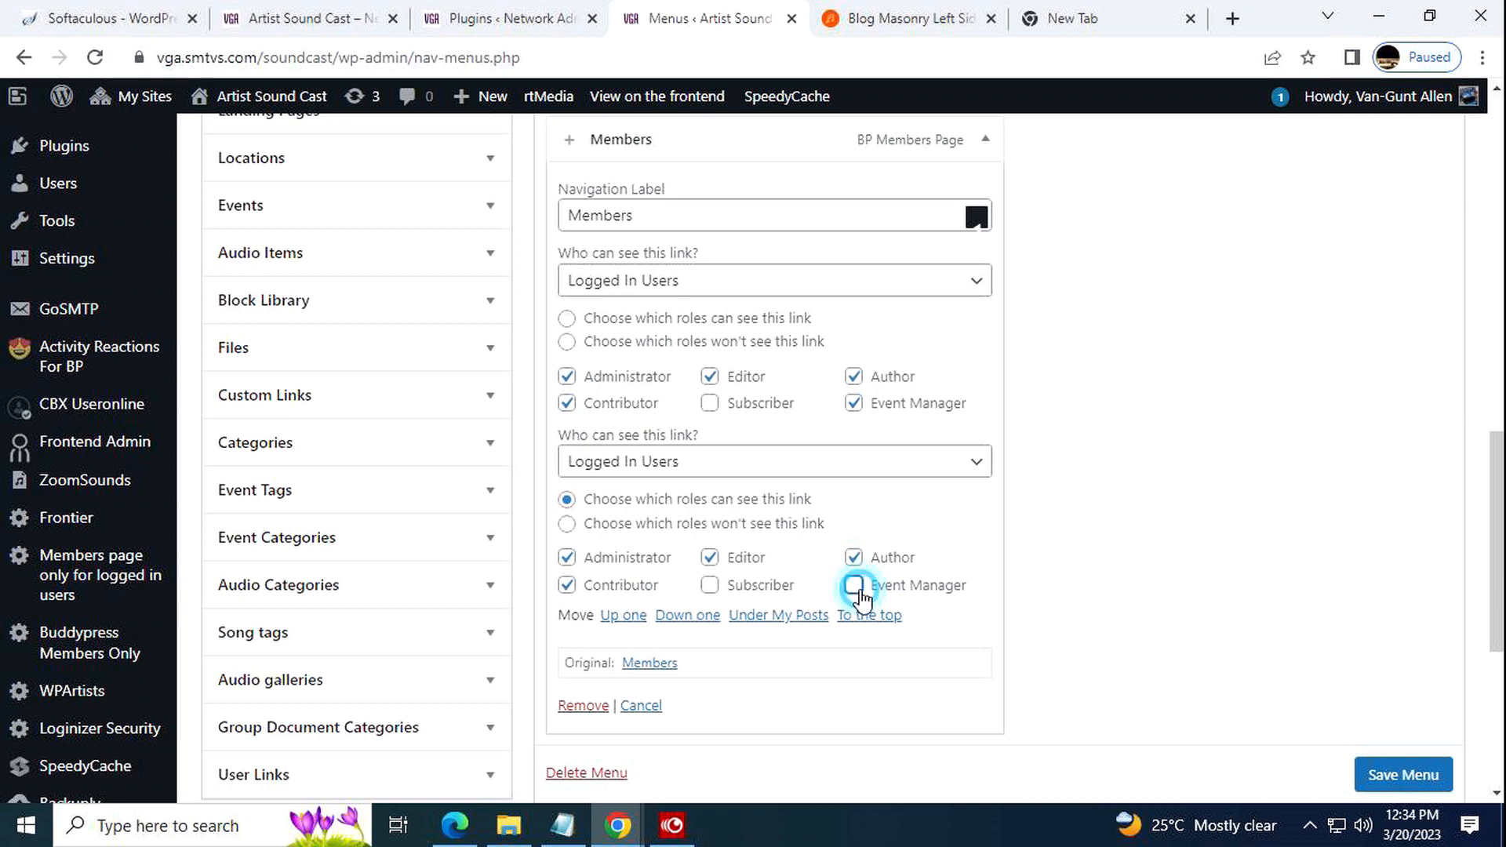
scroll(1091, 668, down, 3)
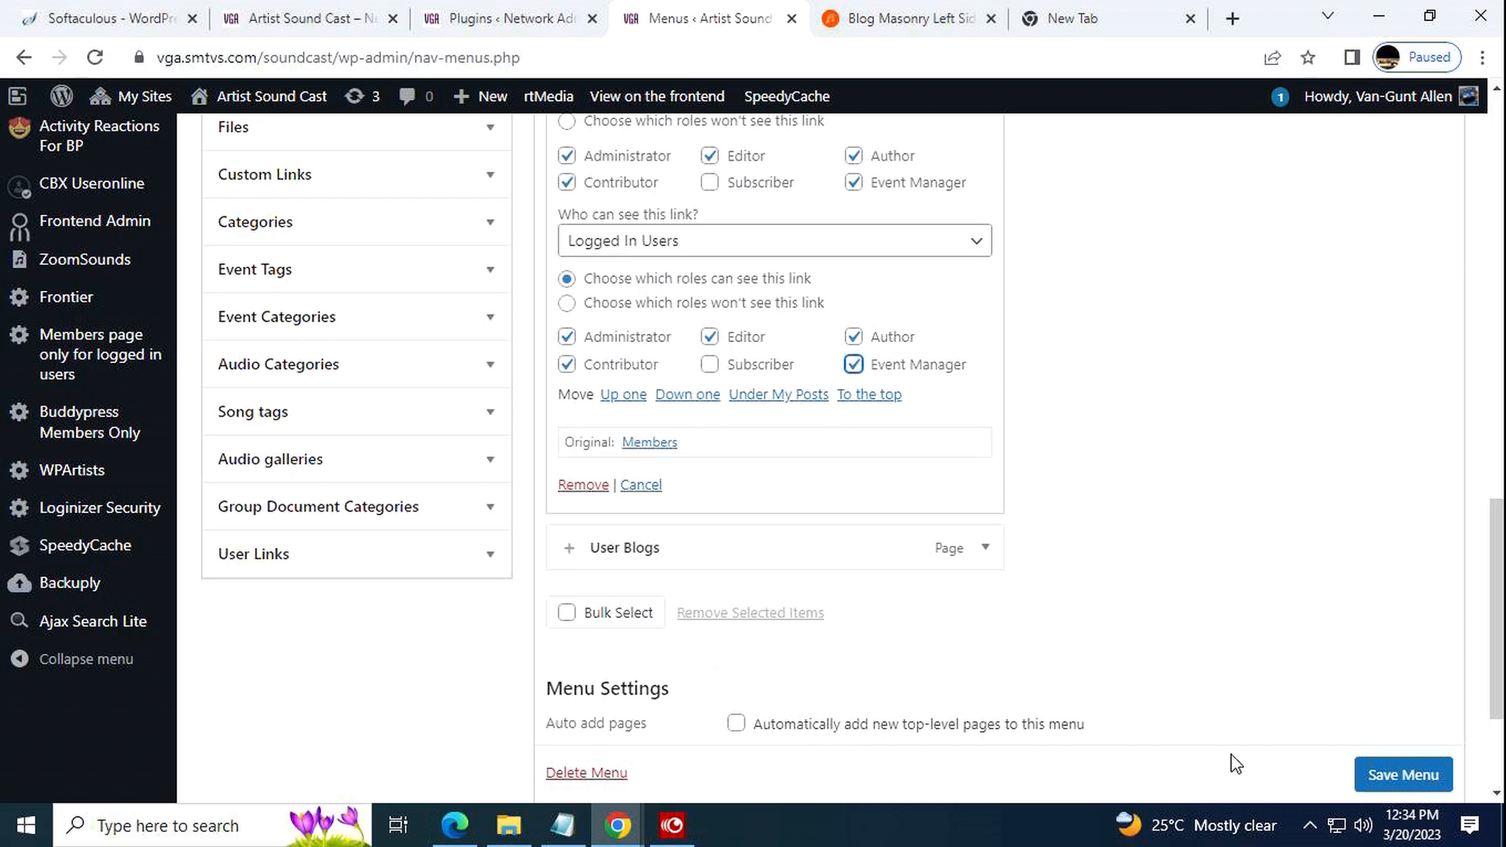
scroll(1126, 639, up, 3)
scroll(1128, 625, up, 3)
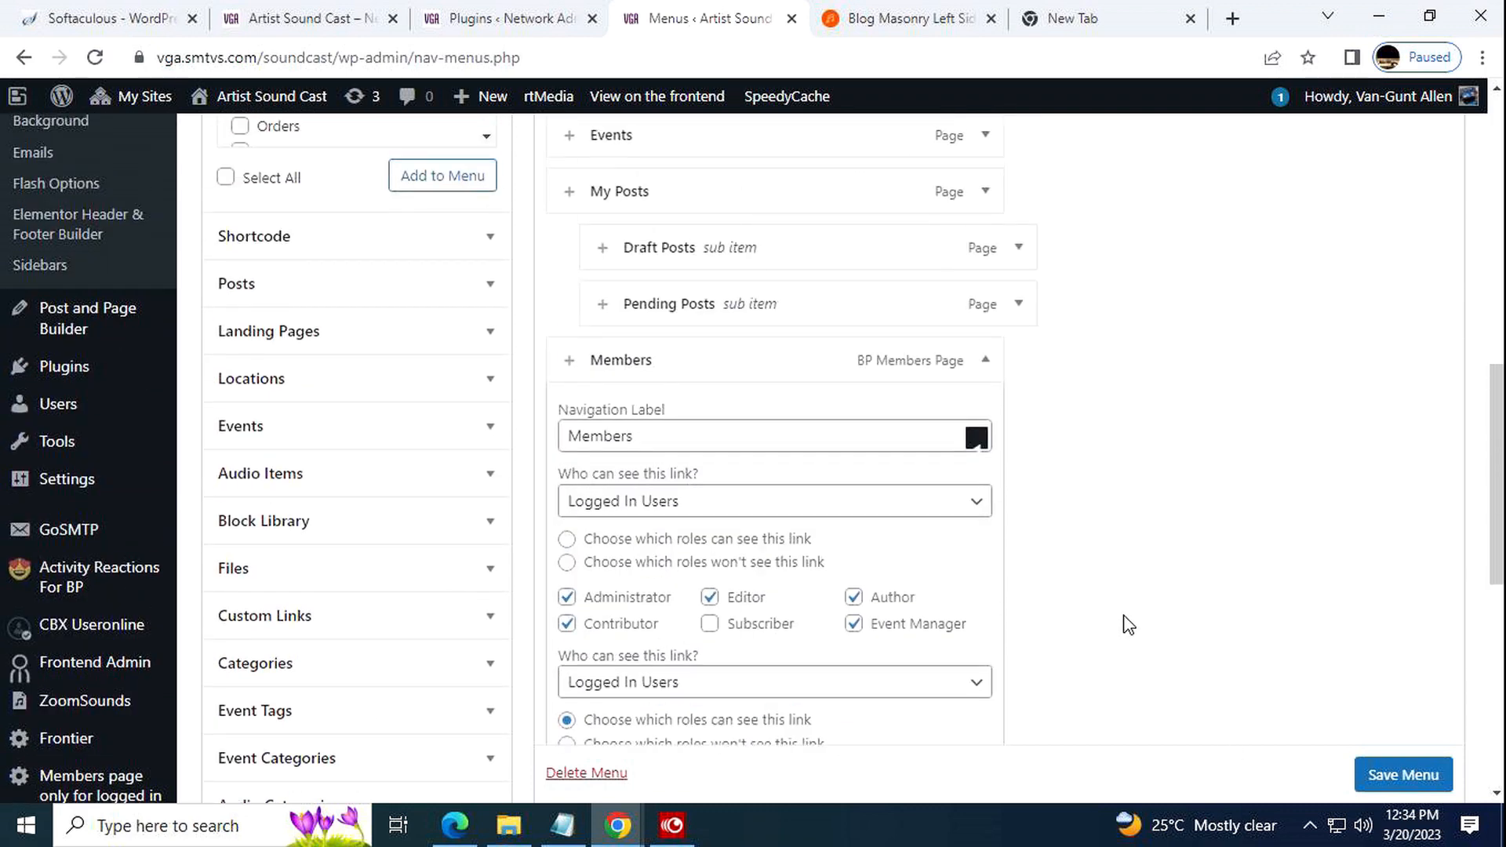
click(988, 364)
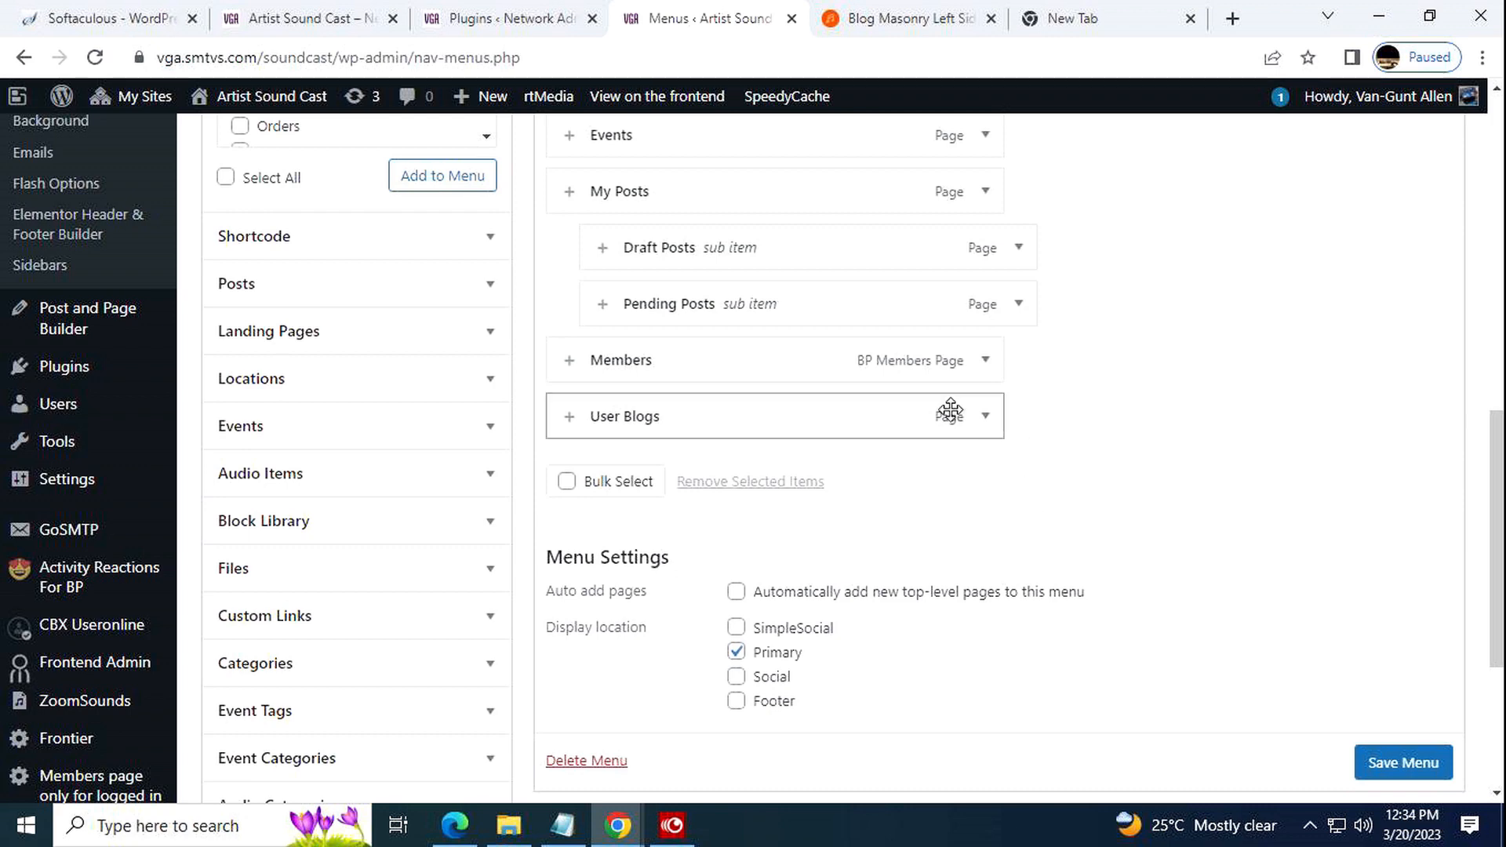
Expand the User Blogs menu item and set its first link visibility option to Logged In Users
click(981, 429)
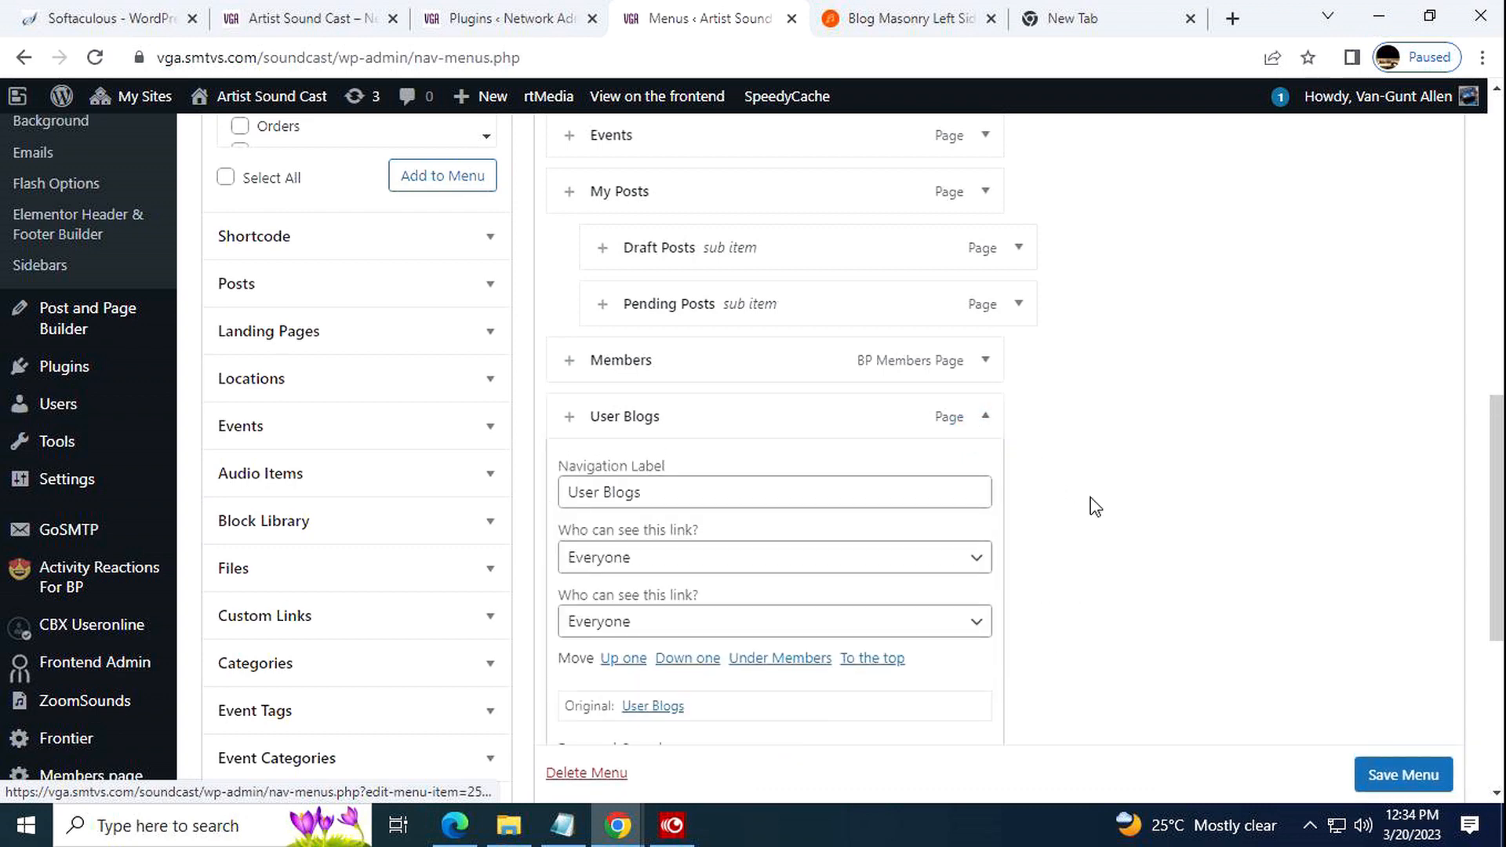
click(970, 560)
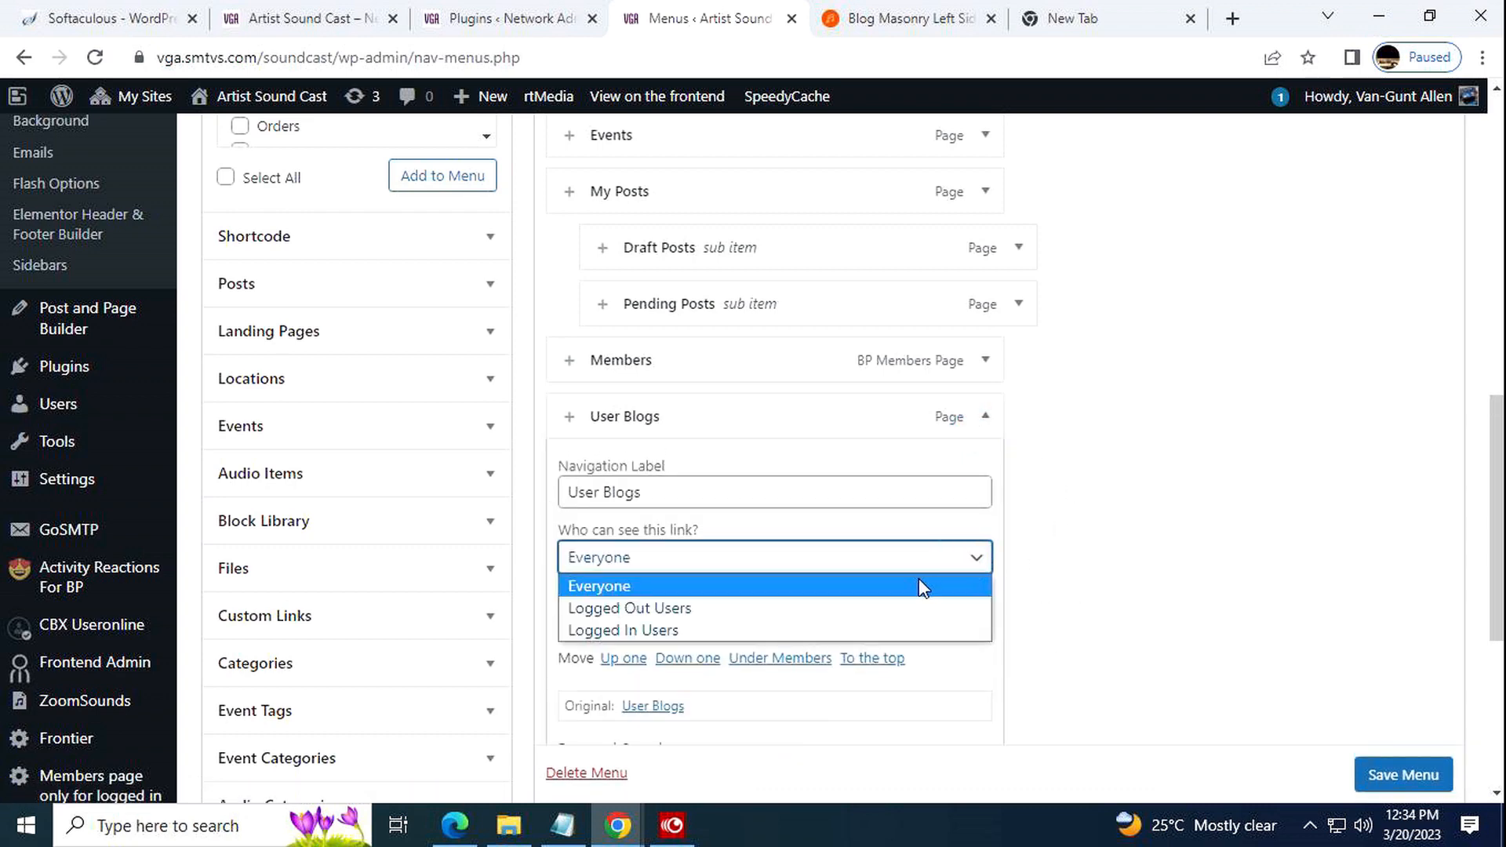
click(836, 634)
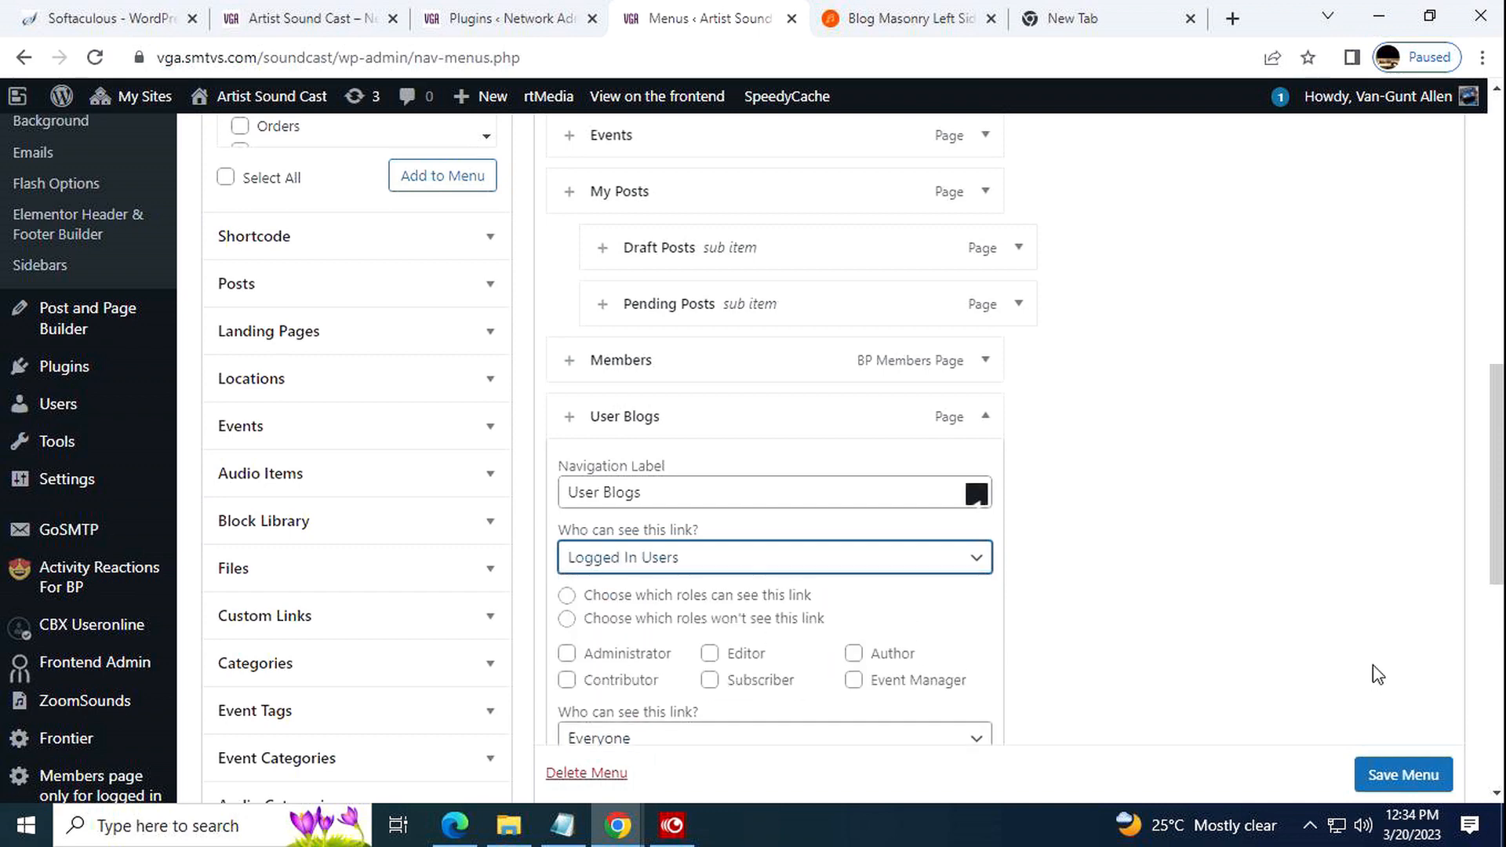
Tick all six roles, from Administrator to Event Manager, under the User Blogs item's first visibility setting
scroll(1343, 577, down, 4)
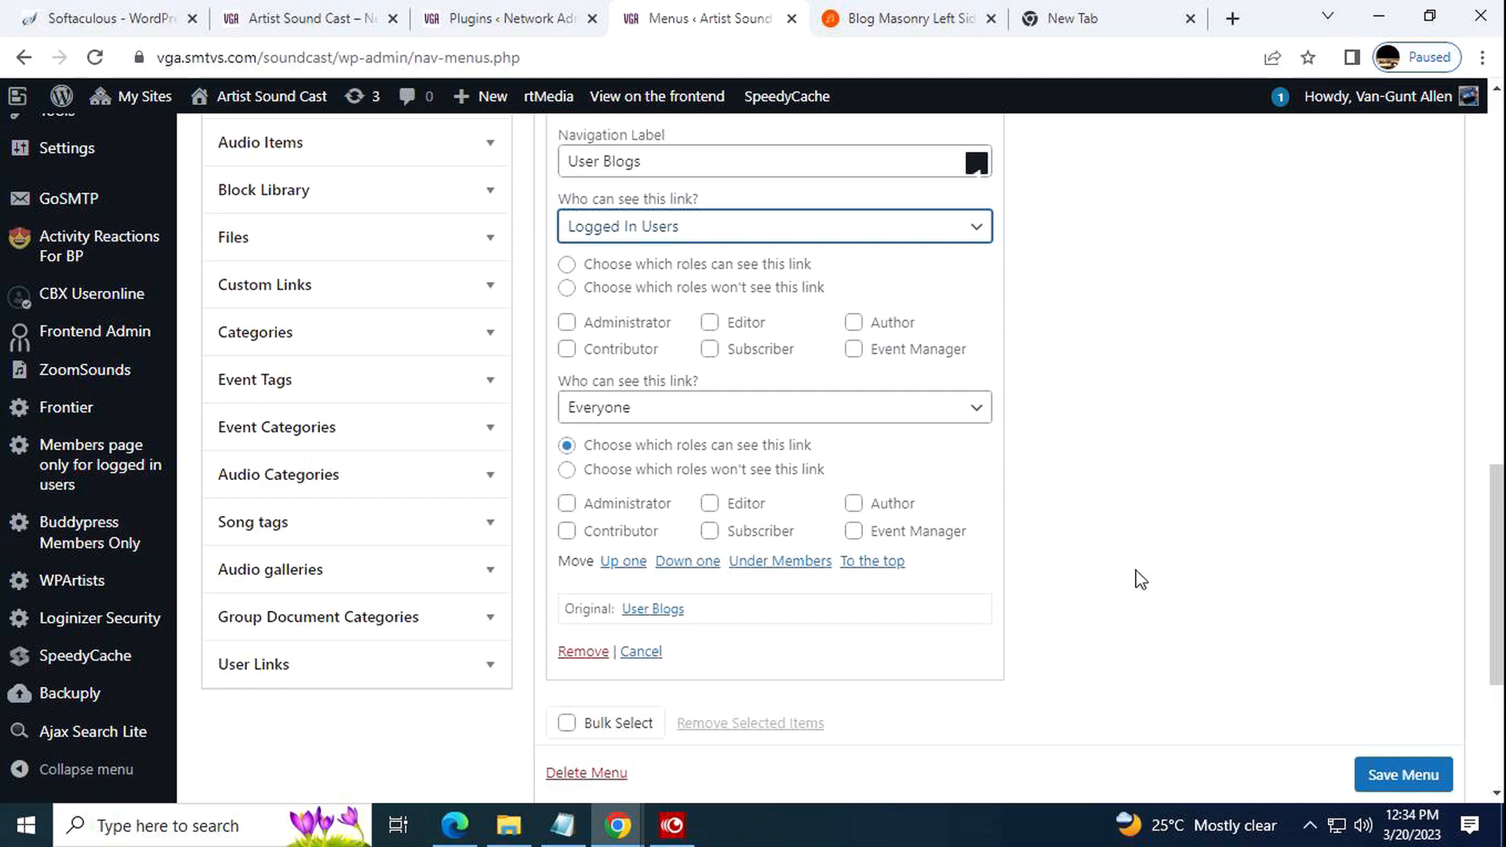
scroll(1130, 571, up, 1)
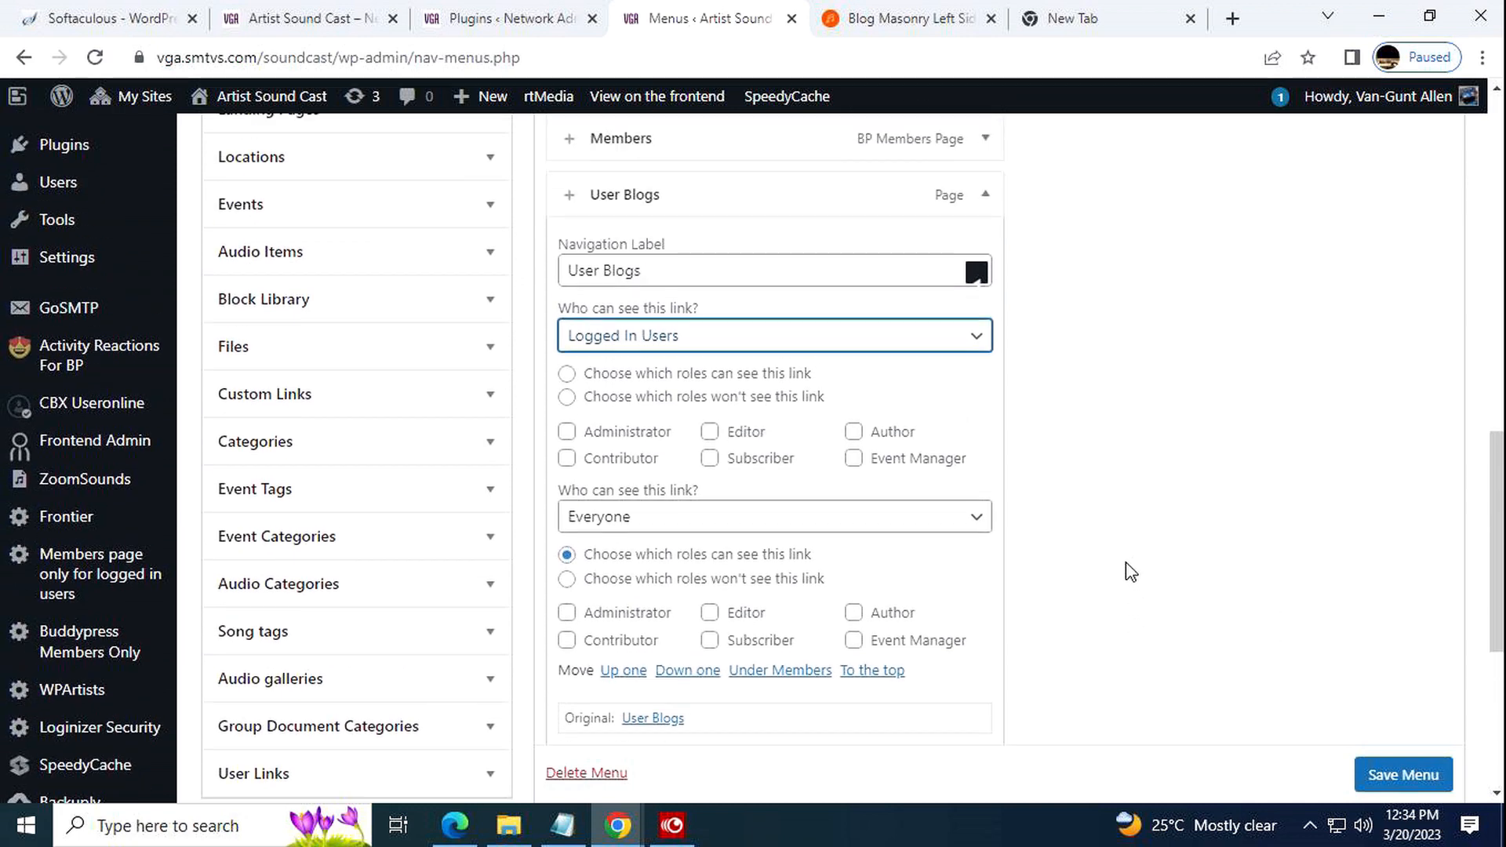
click(710, 461)
click(710, 432)
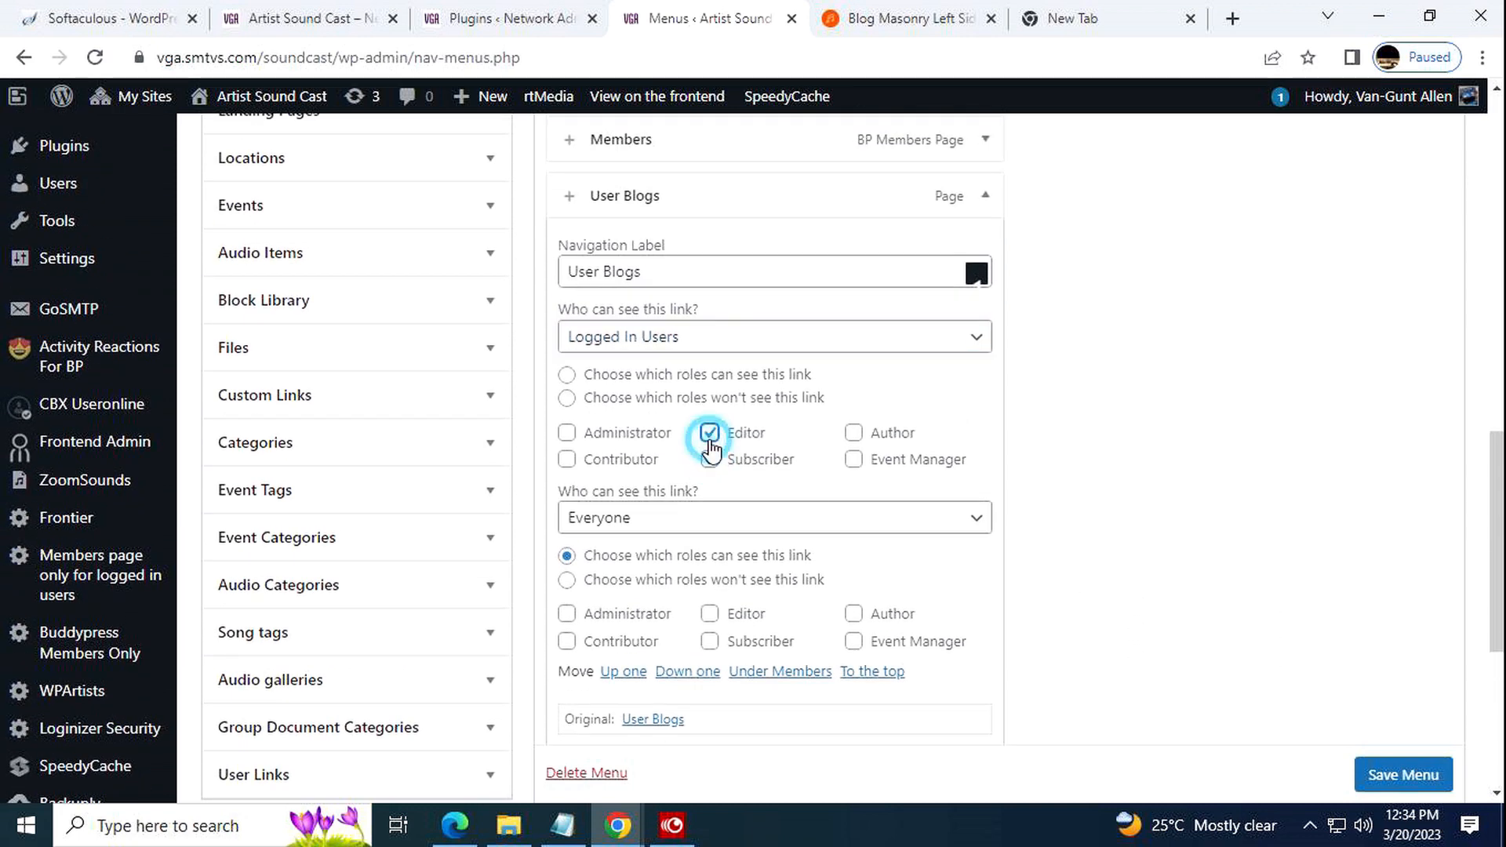
click(854, 434)
click(854, 461)
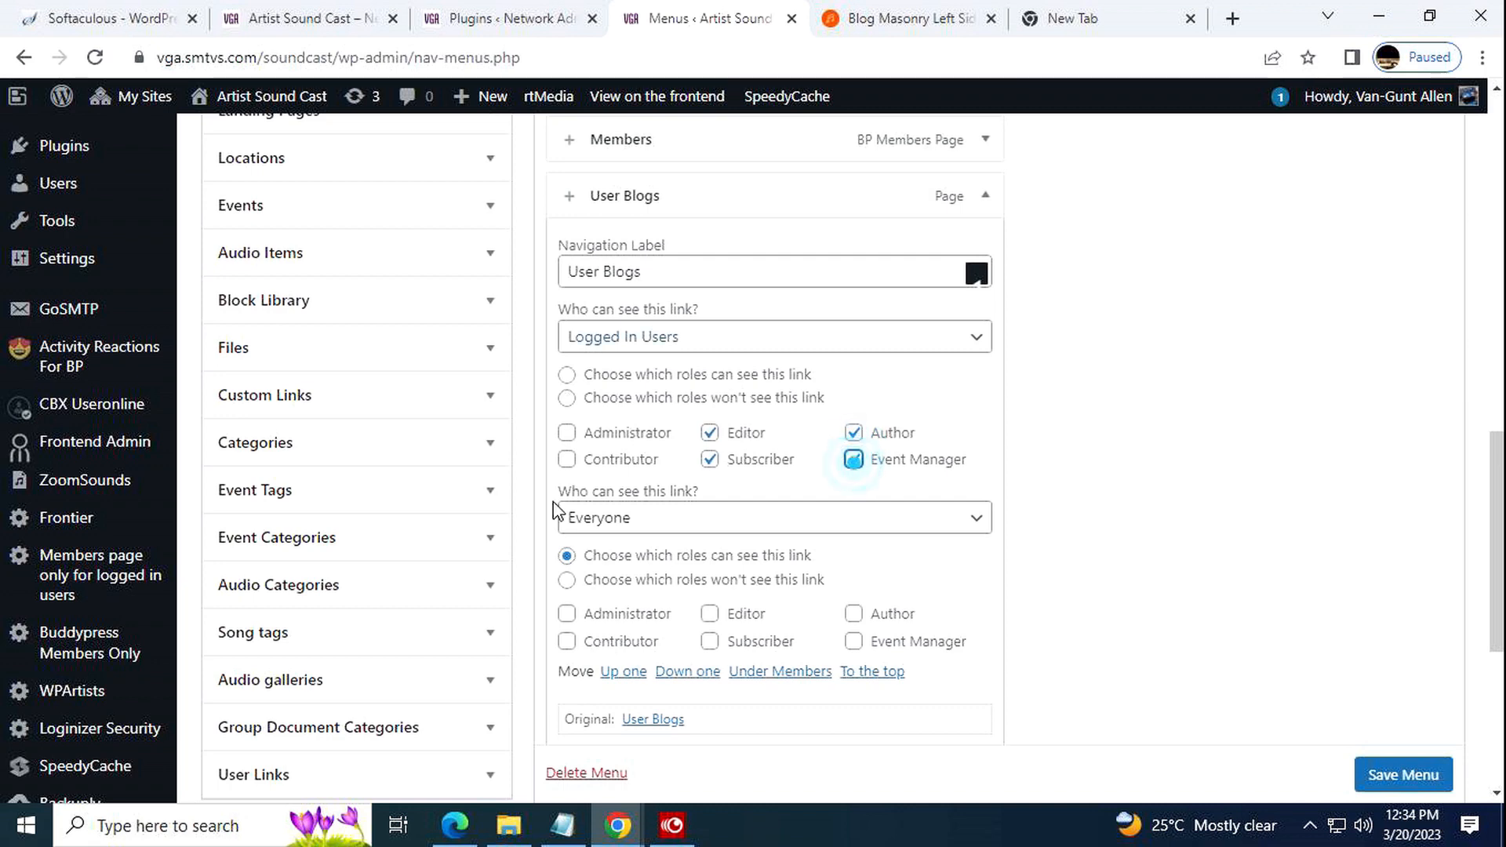
click(566, 433)
click(568, 461)
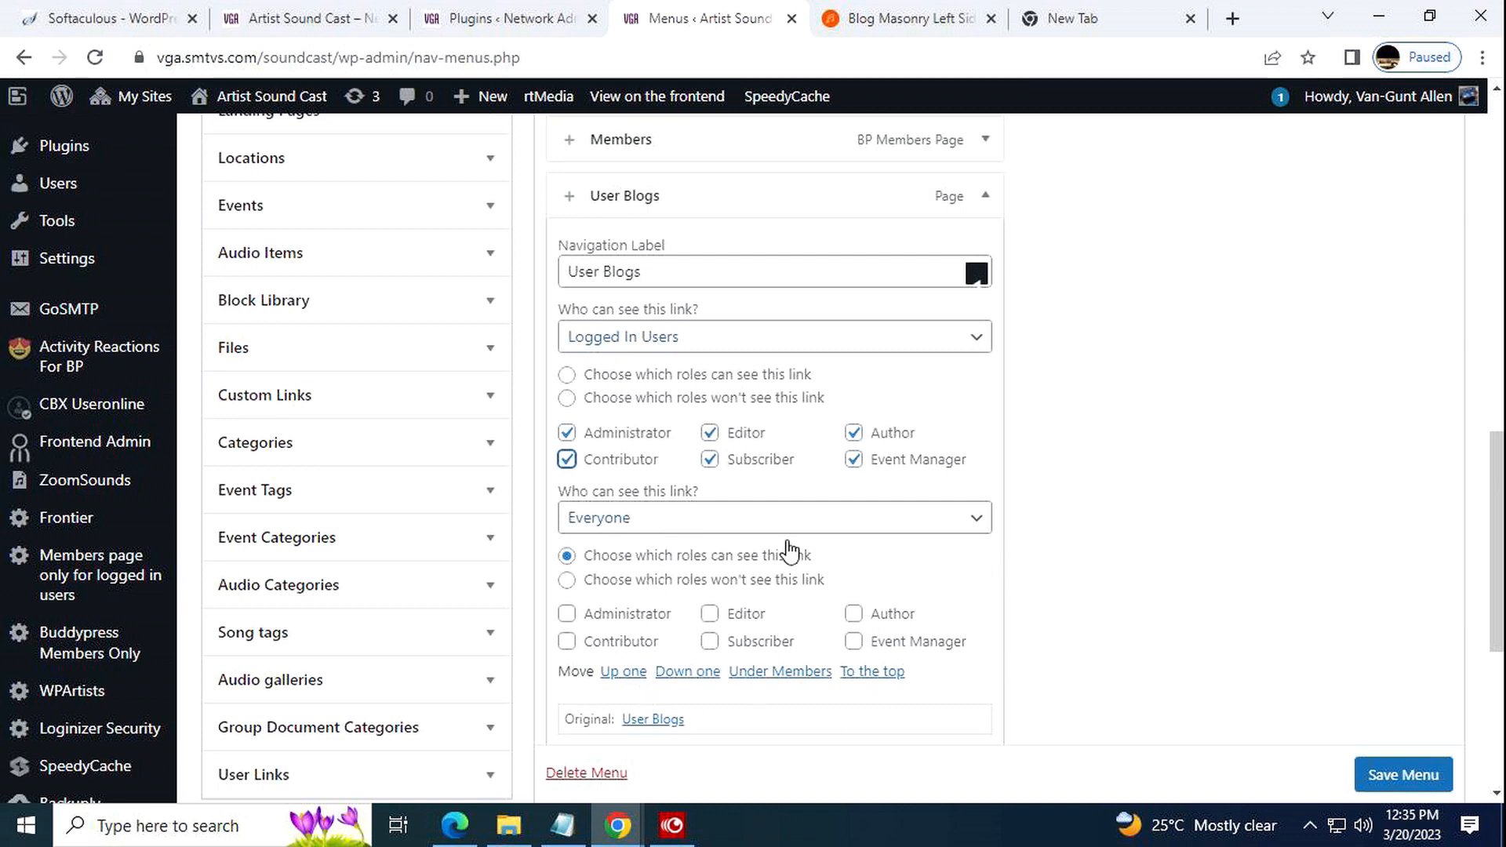
Collapse the User Blogs item and save the Music menu
scroll(1086, 590, down, 2)
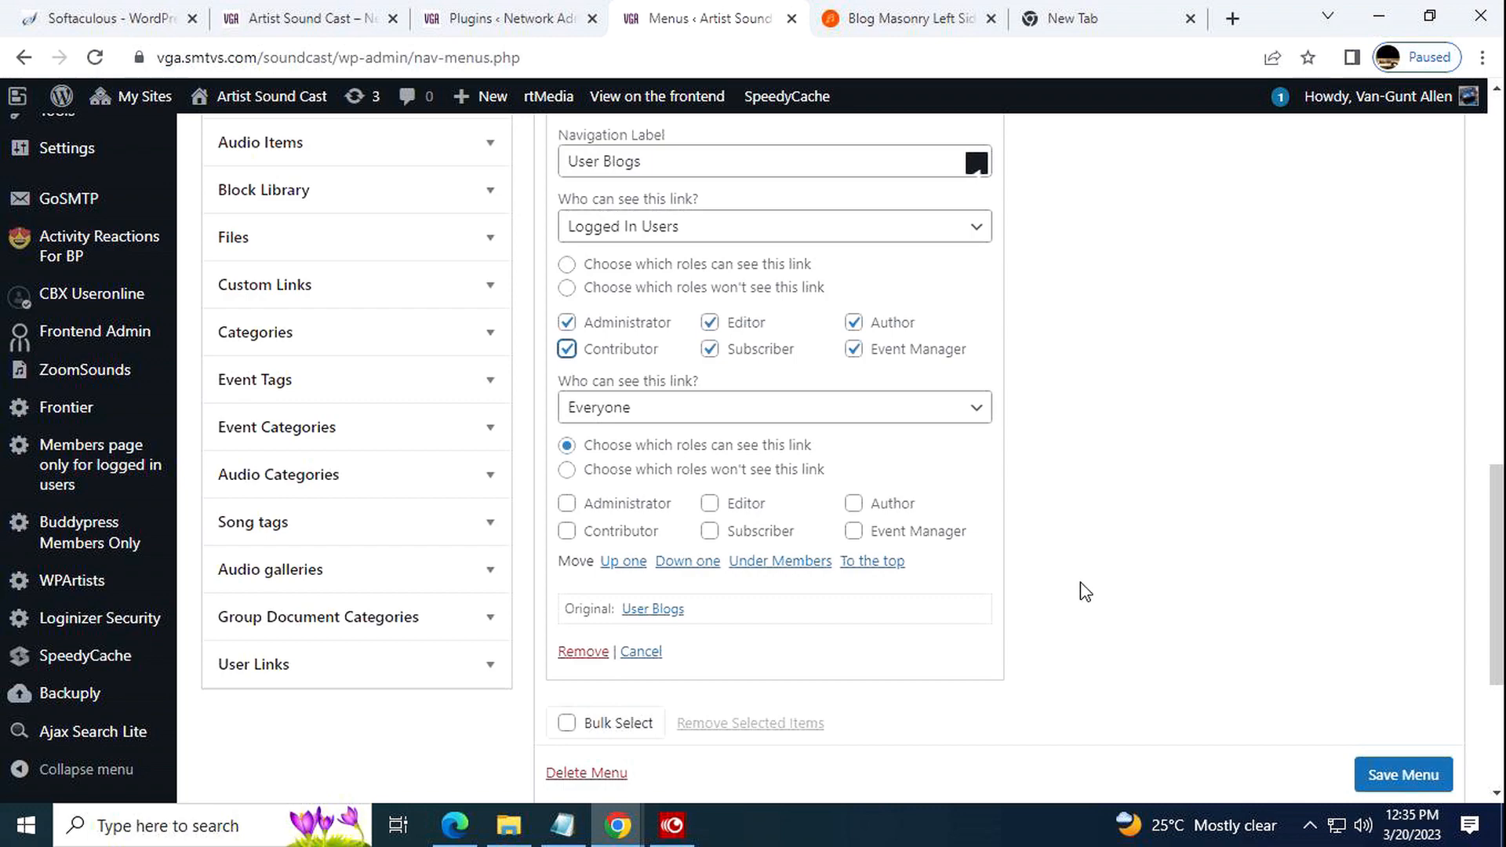
scroll(1057, 592, up, 5)
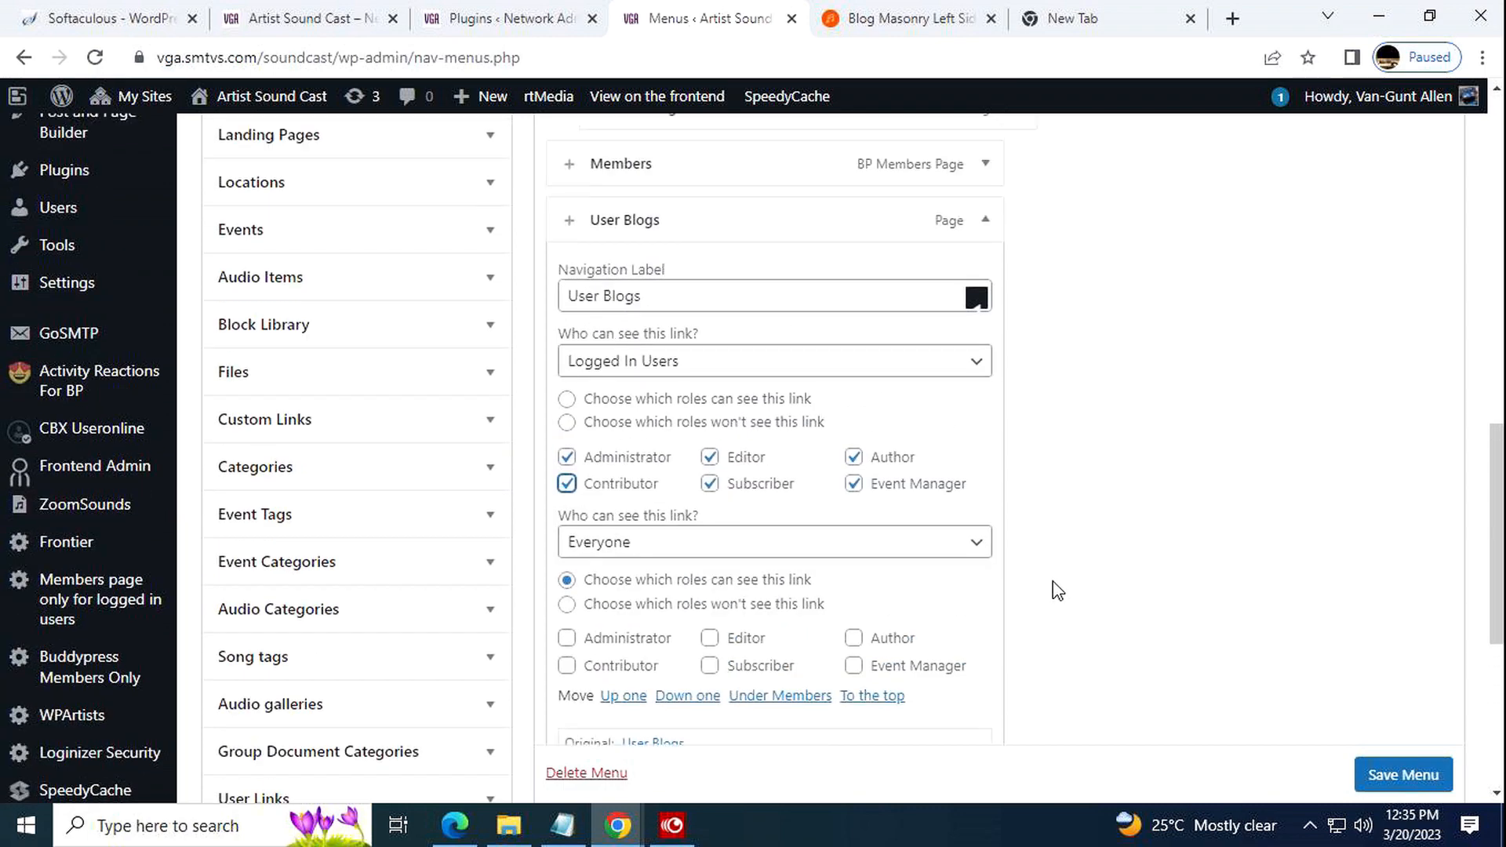
scroll(1055, 589, down, 6)
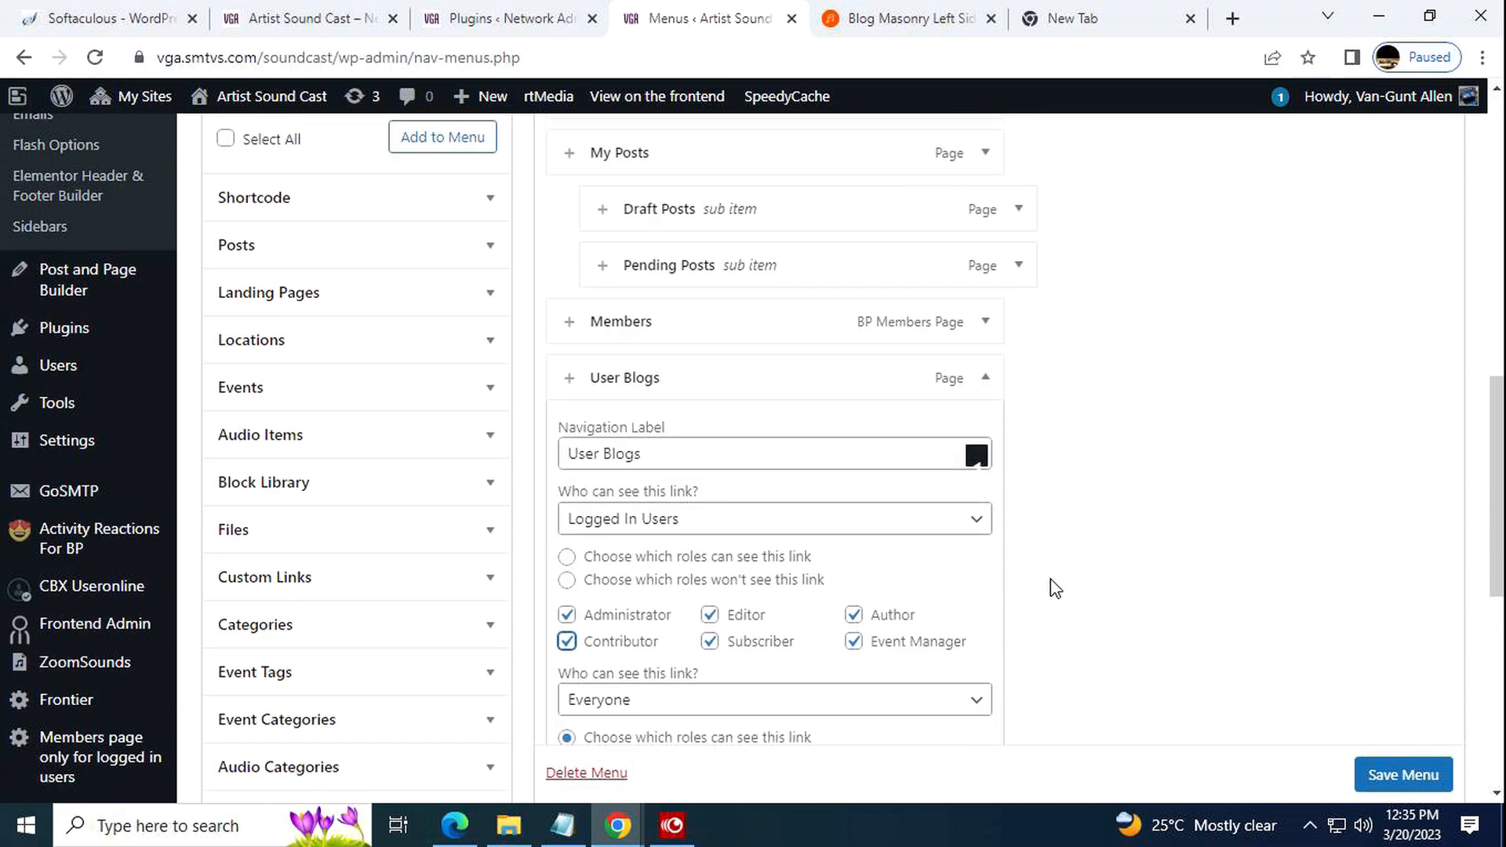
scroll(1053, 591, down, 2)
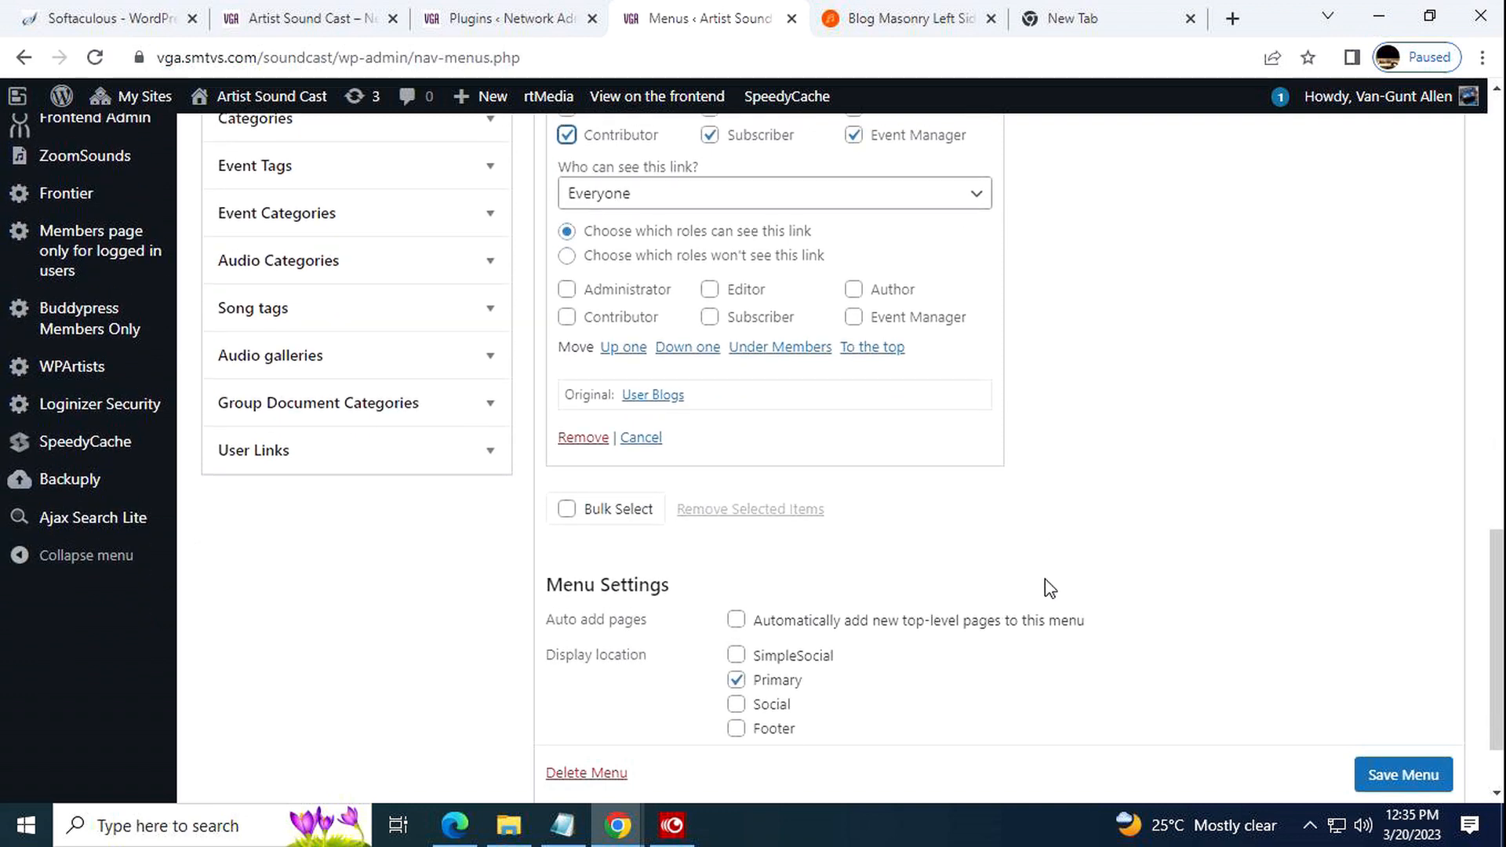
scroll(1050, 589, up, 3)
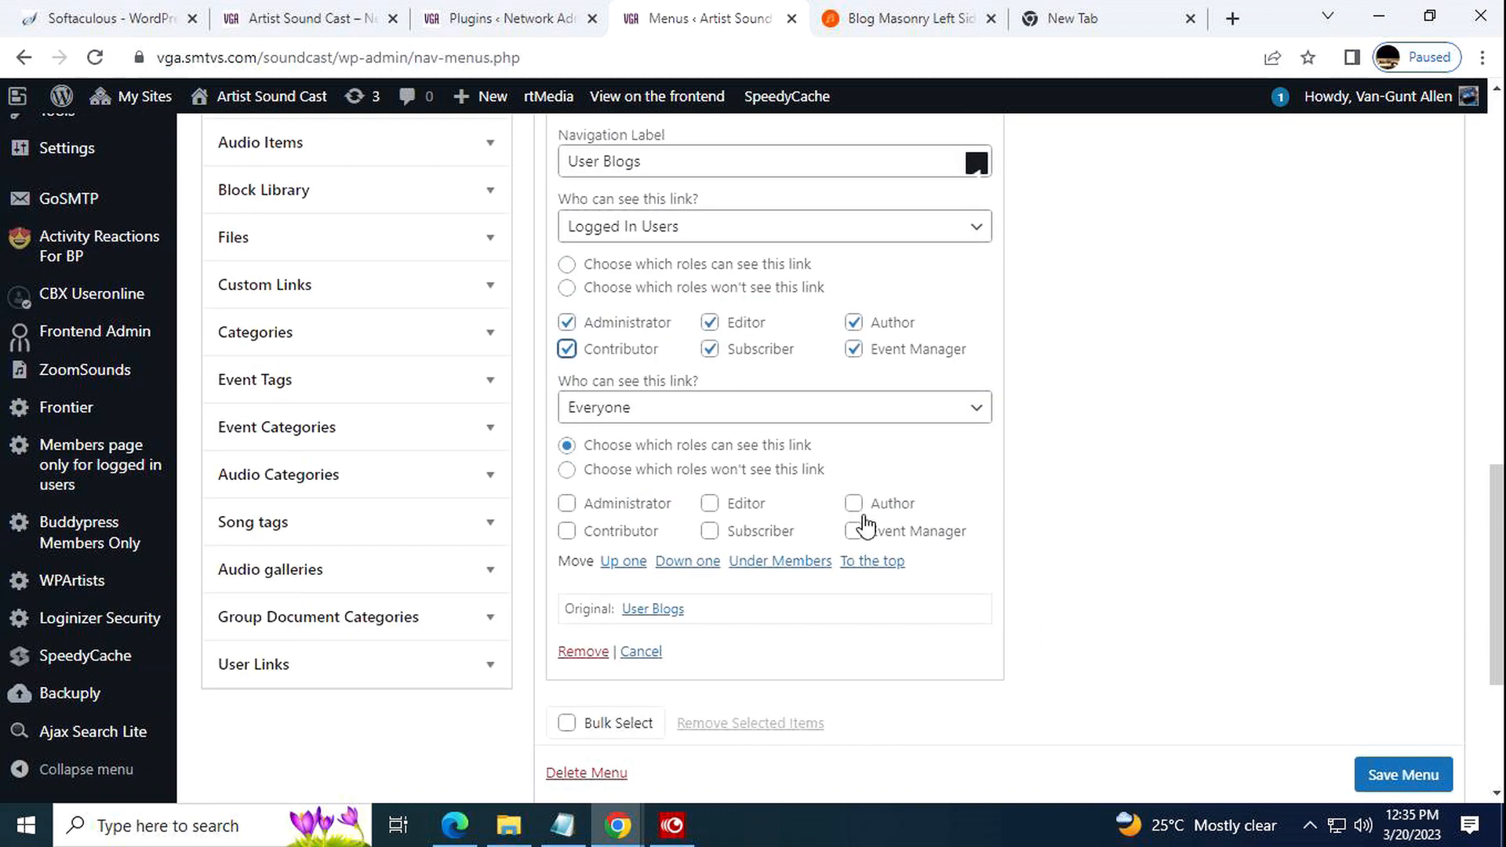
scroll(949, 384, up, 3)
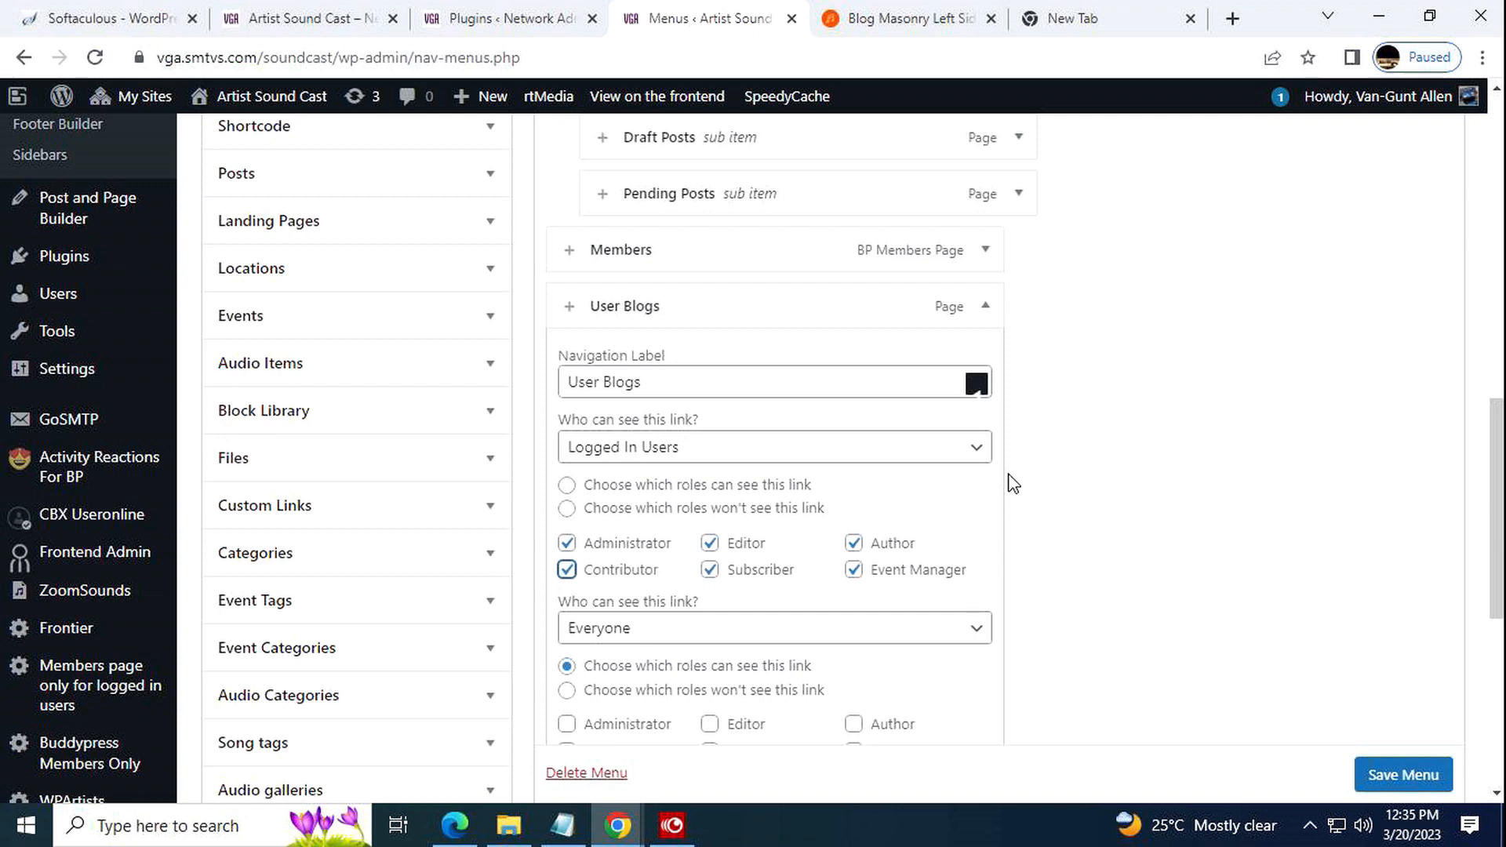
click(985, 306)
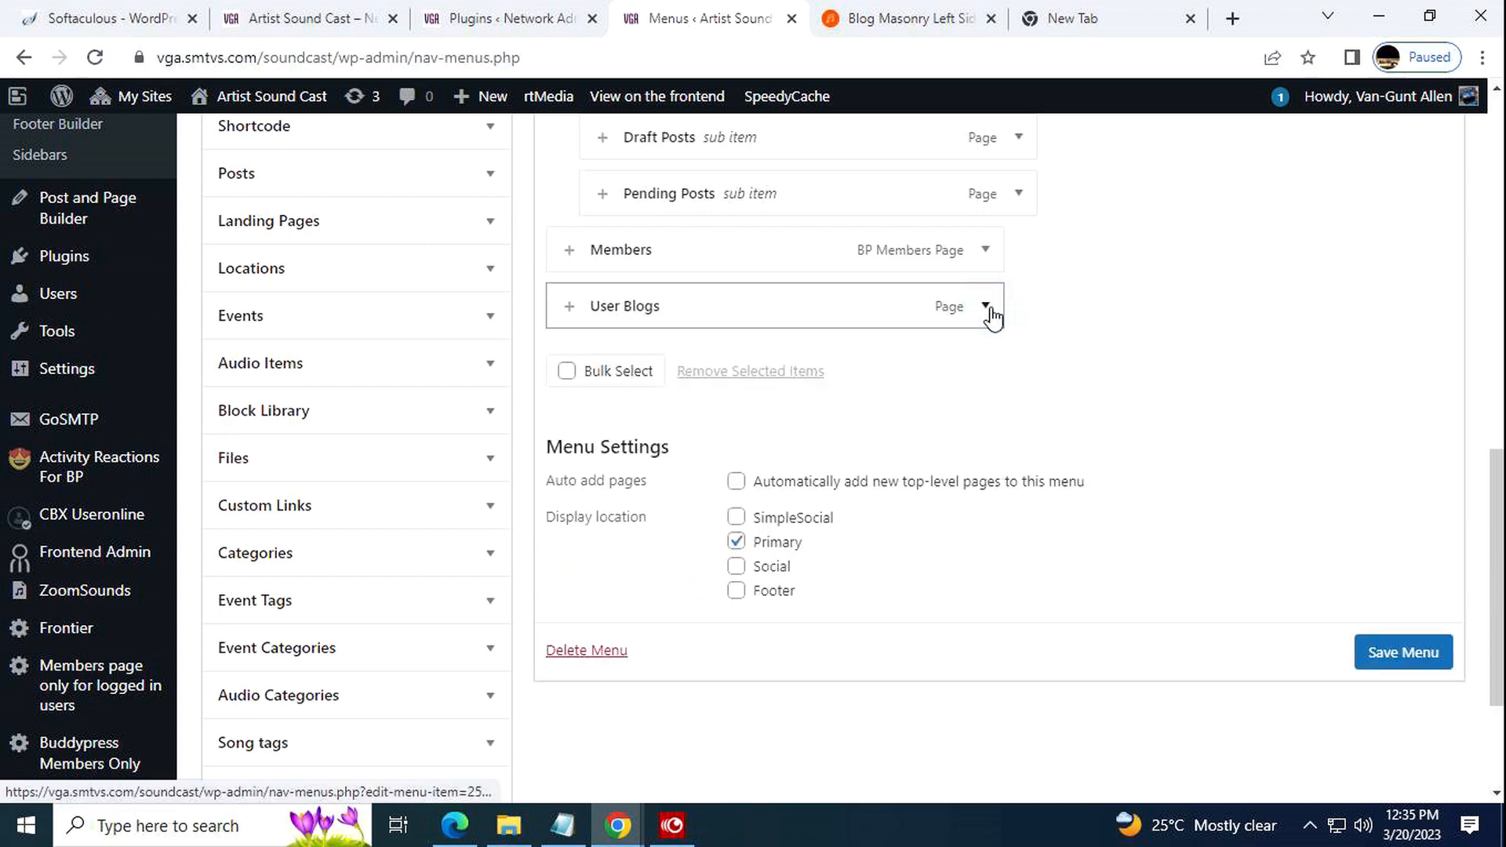
click(1369, 656)
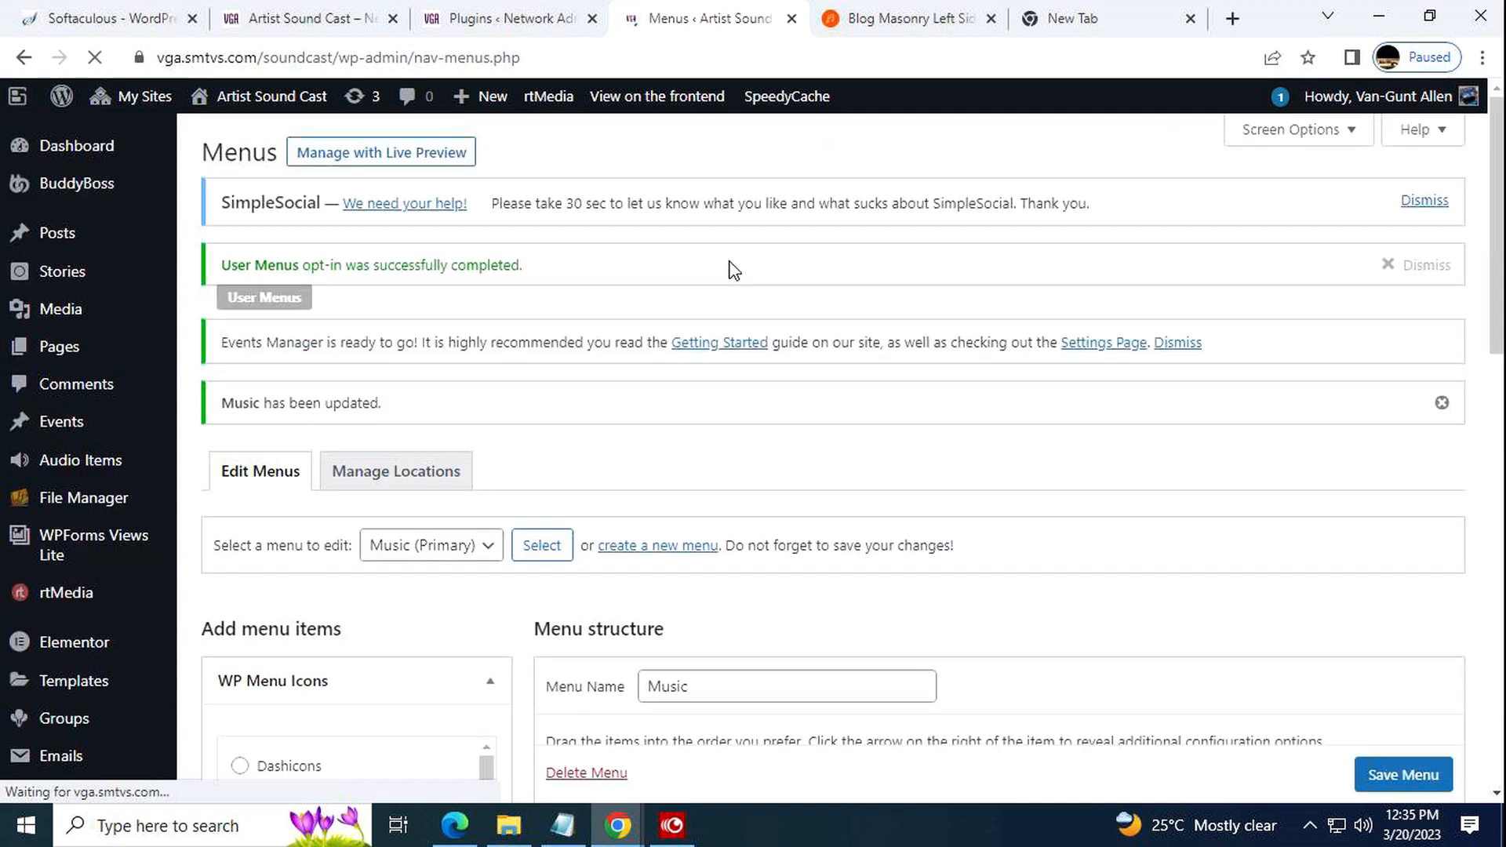
Reload the Artist Sound Cast home page and check its navigation menu, including the My Posts submenu
click(526, 28)
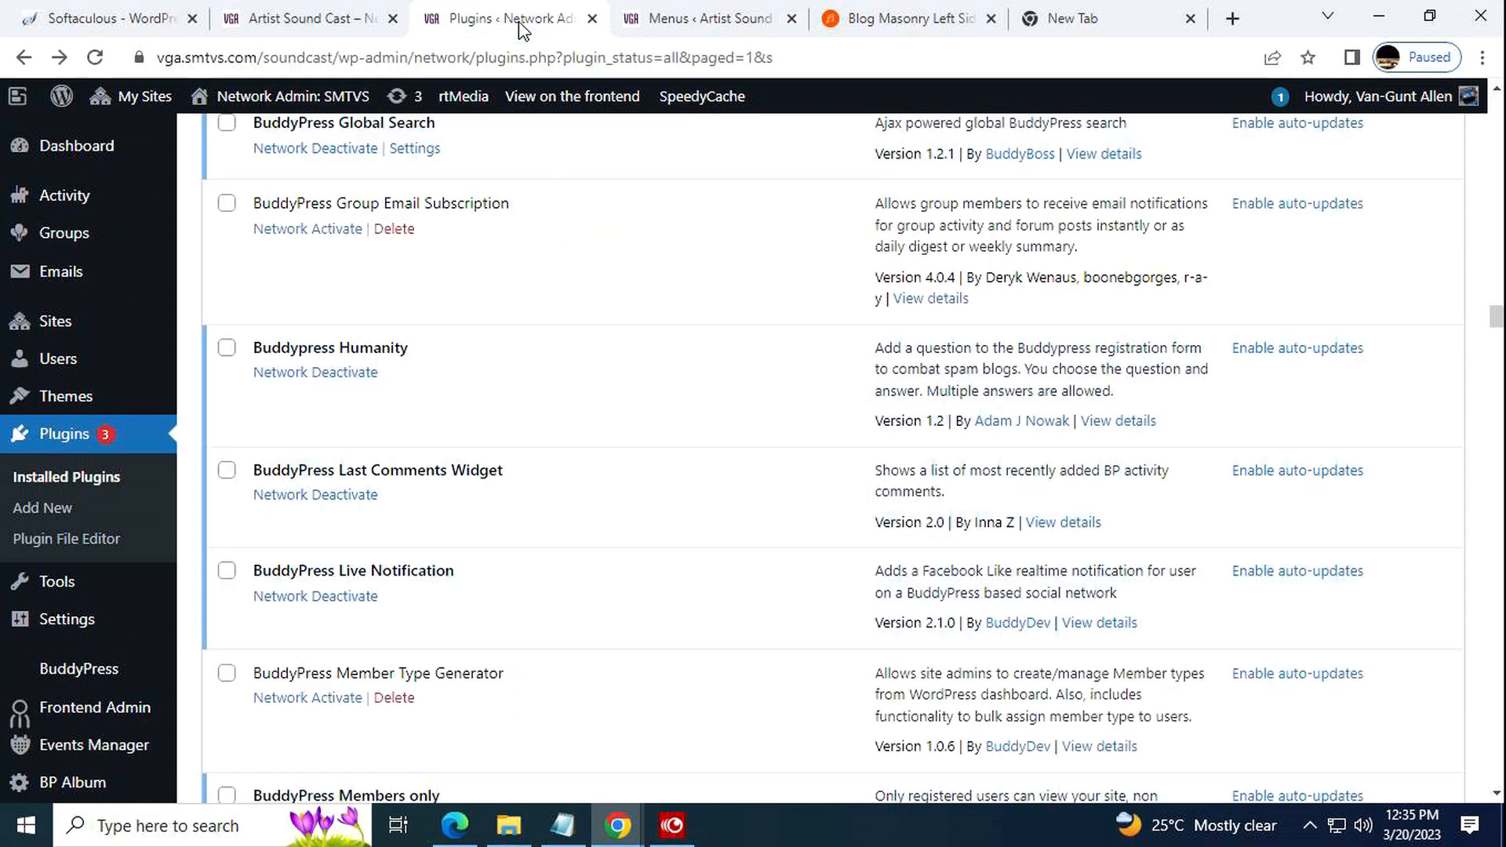
click(303, 17)
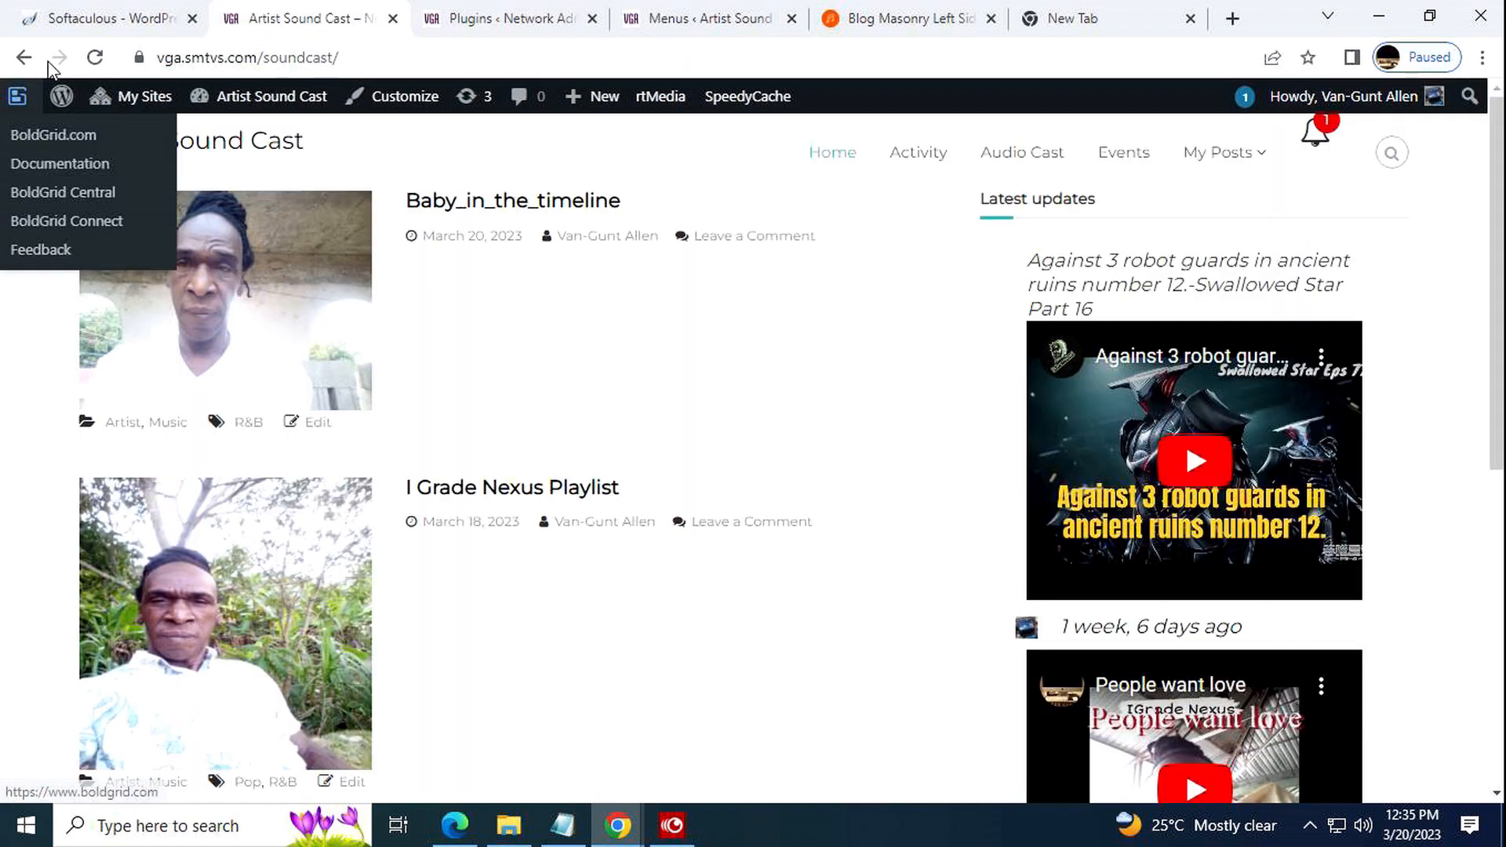
click(95, 57)
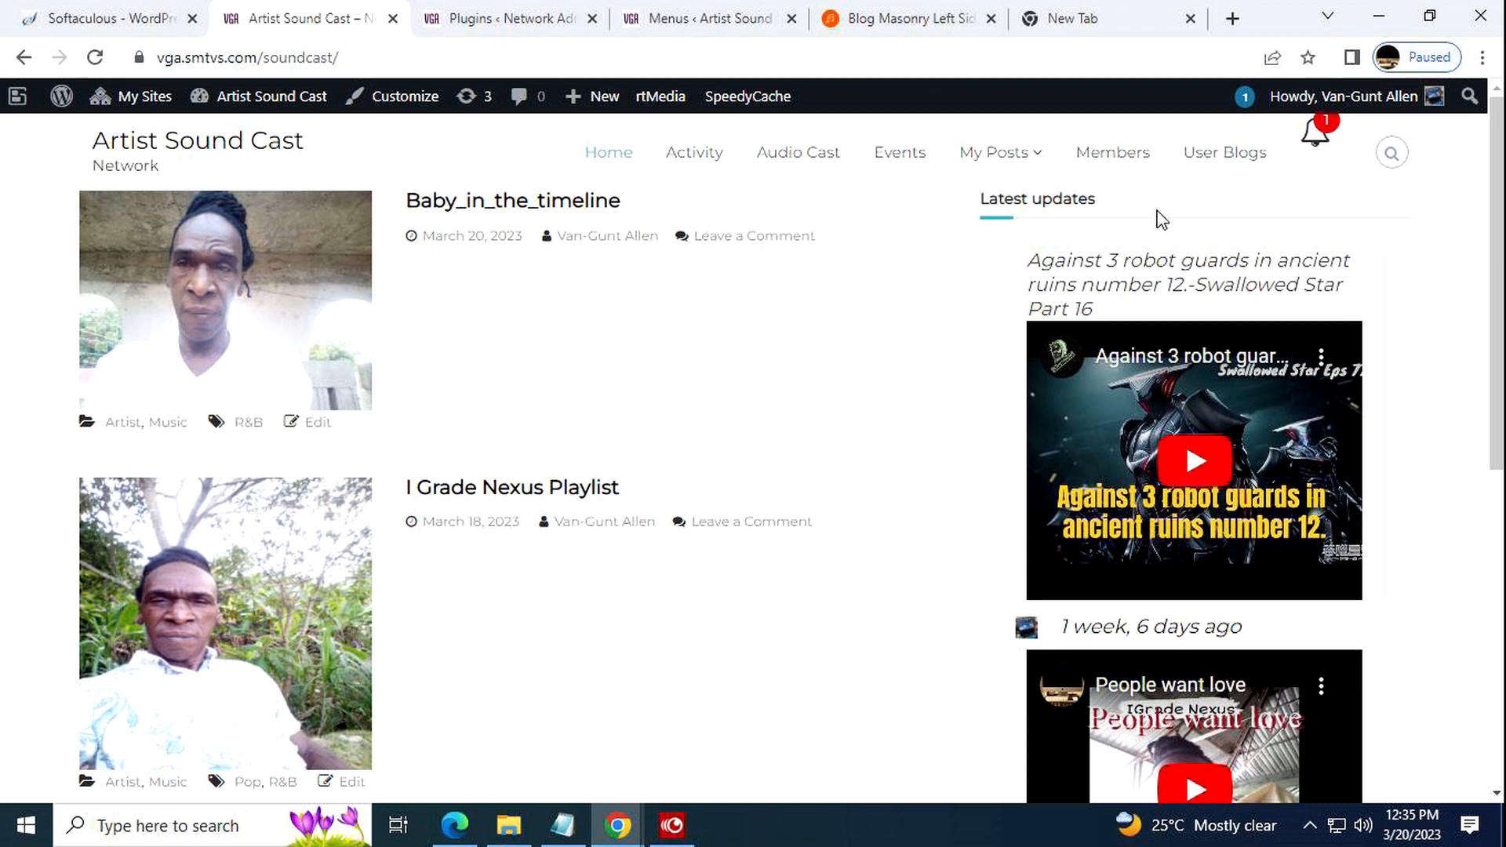
mouse_move(964, 145)
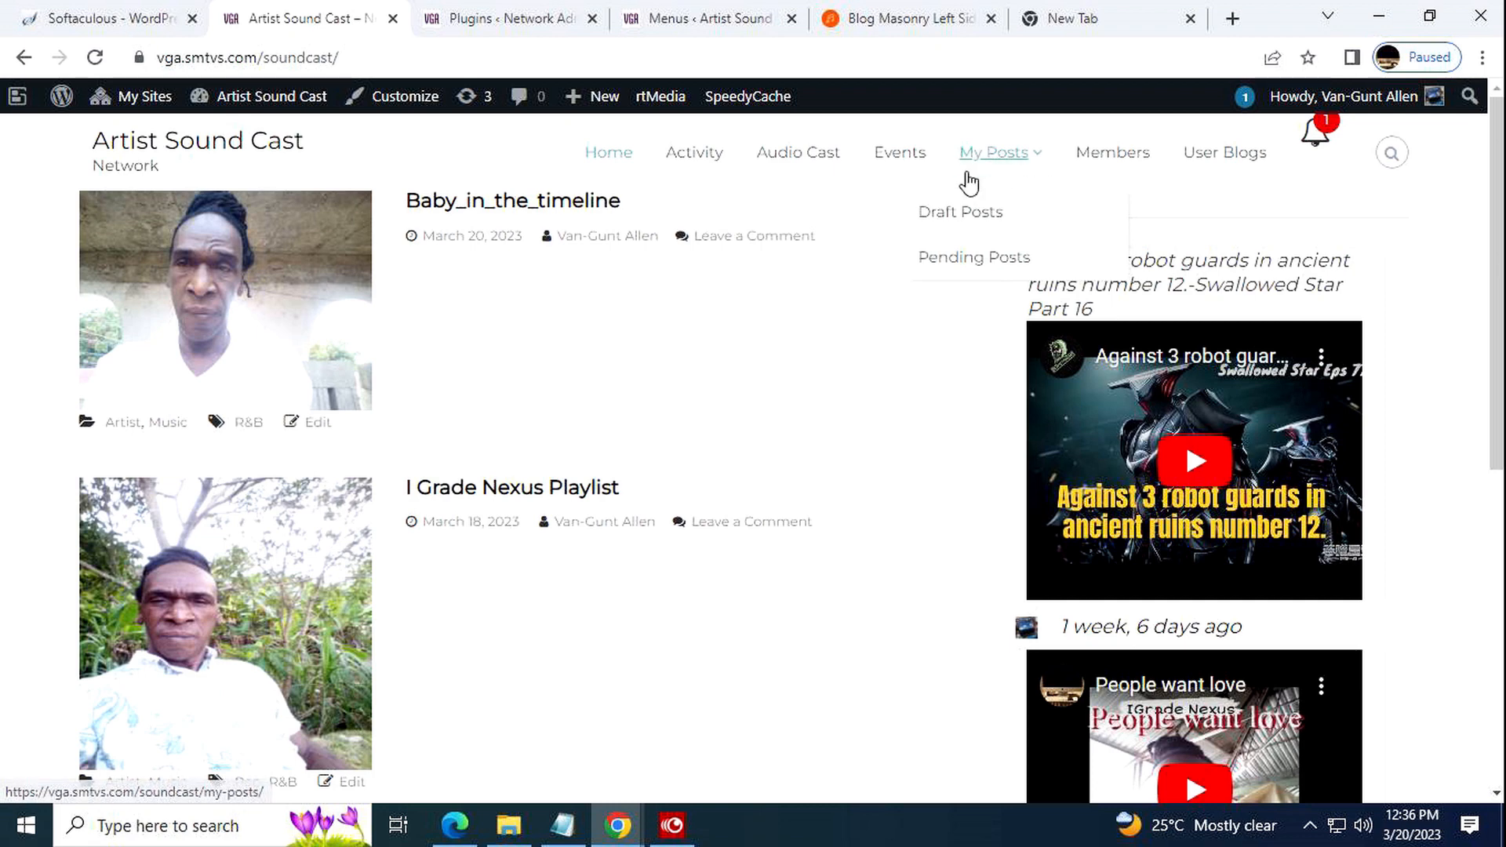
mouse_move(1033, 154)
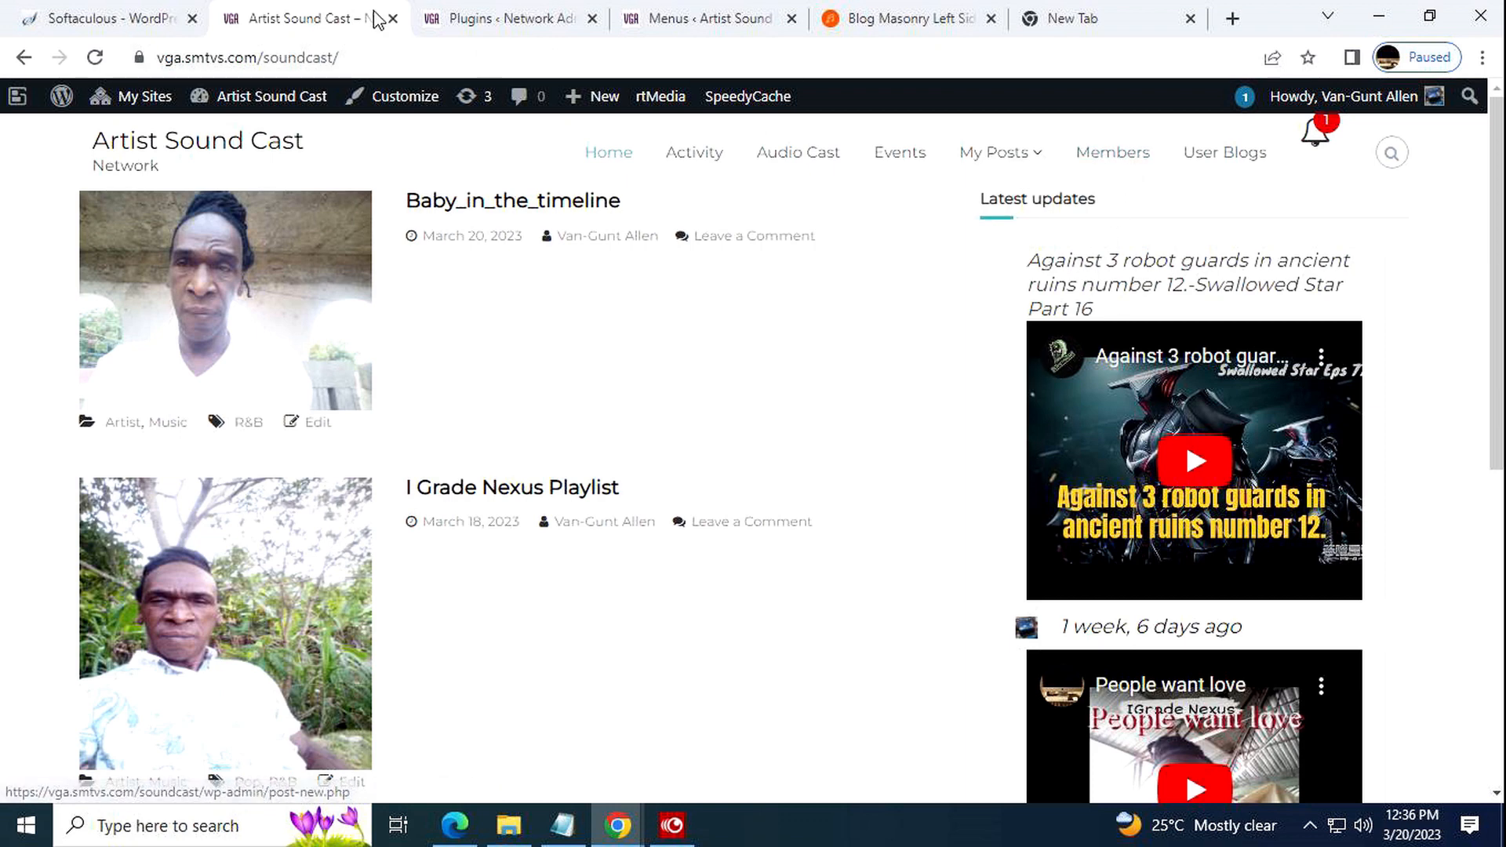
Return to the Music menu structure and nest My Posts, with its sub items, under Members
click(670, 19)
scroll(867, 431, down, 5)
scroll(867, 431, down, 4)
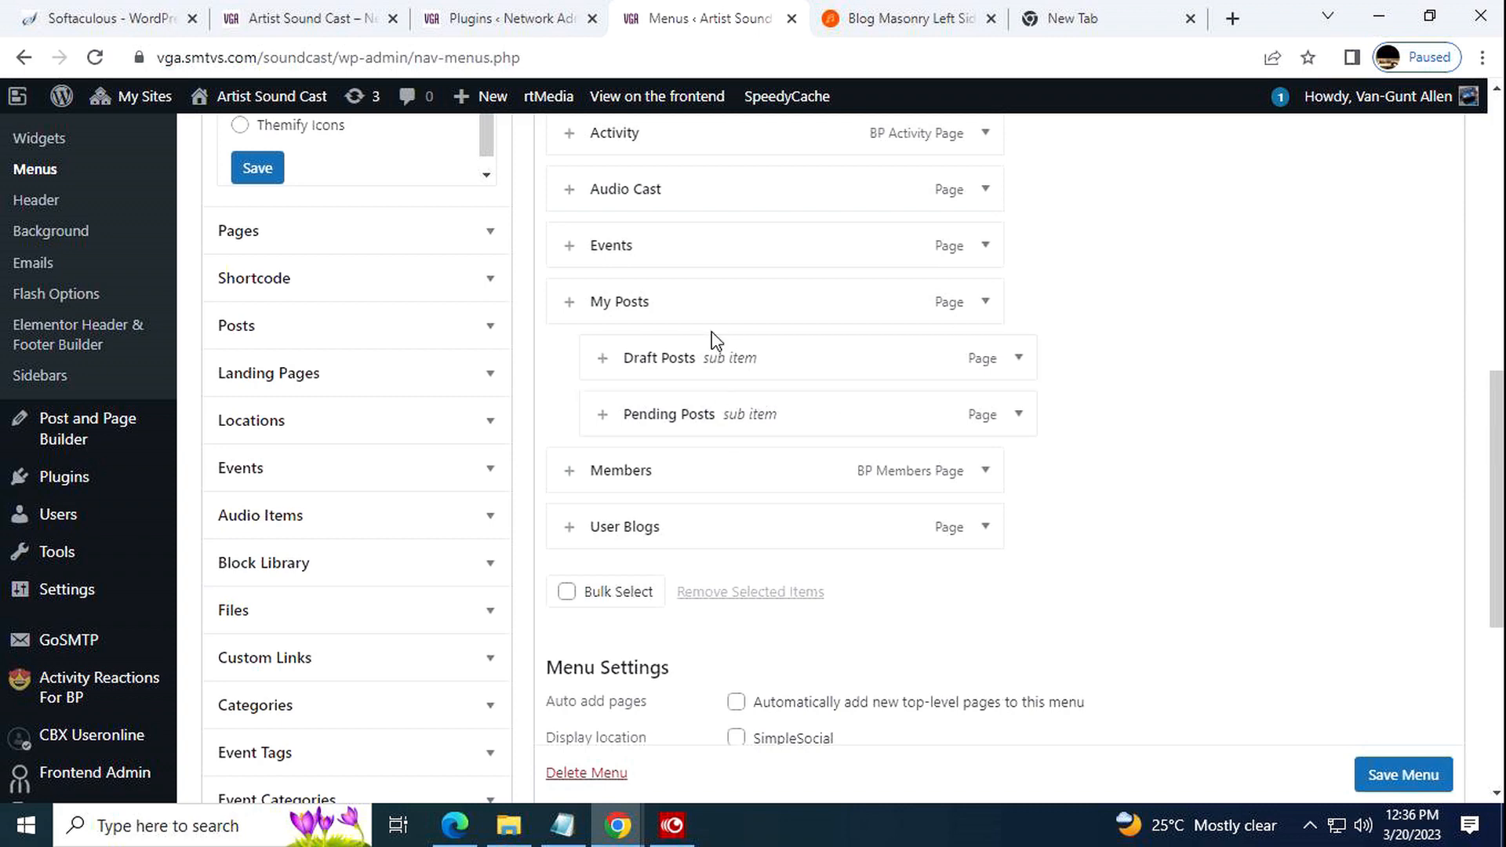
drag(712, 301, 775, 369)
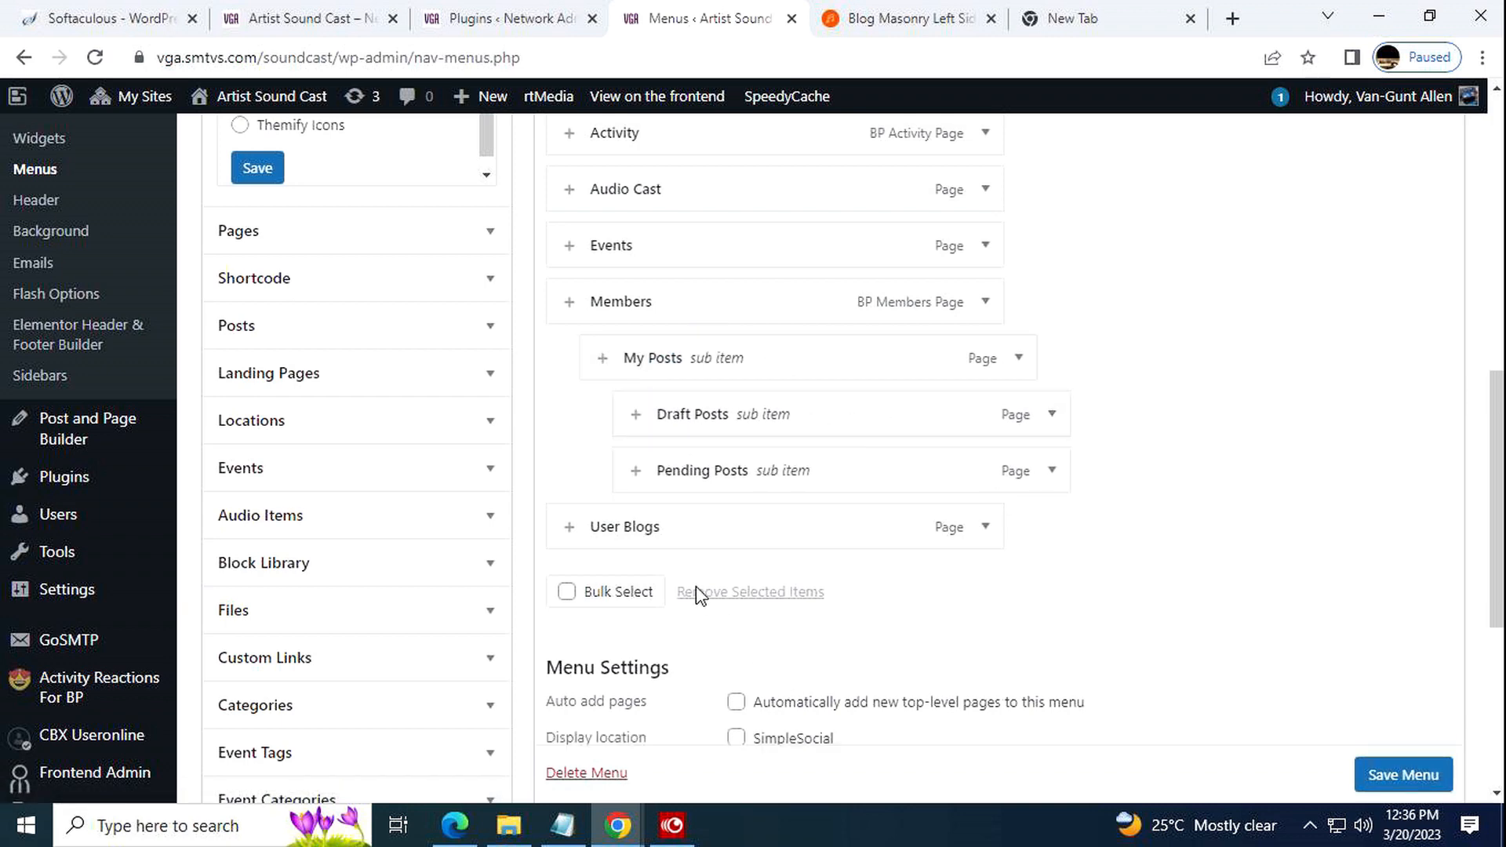
Rearrange the sub items directly under Members in the order Draft Posts, User Blogs, Pending Posts, My Posts
drag(698, 541, 769, 494)
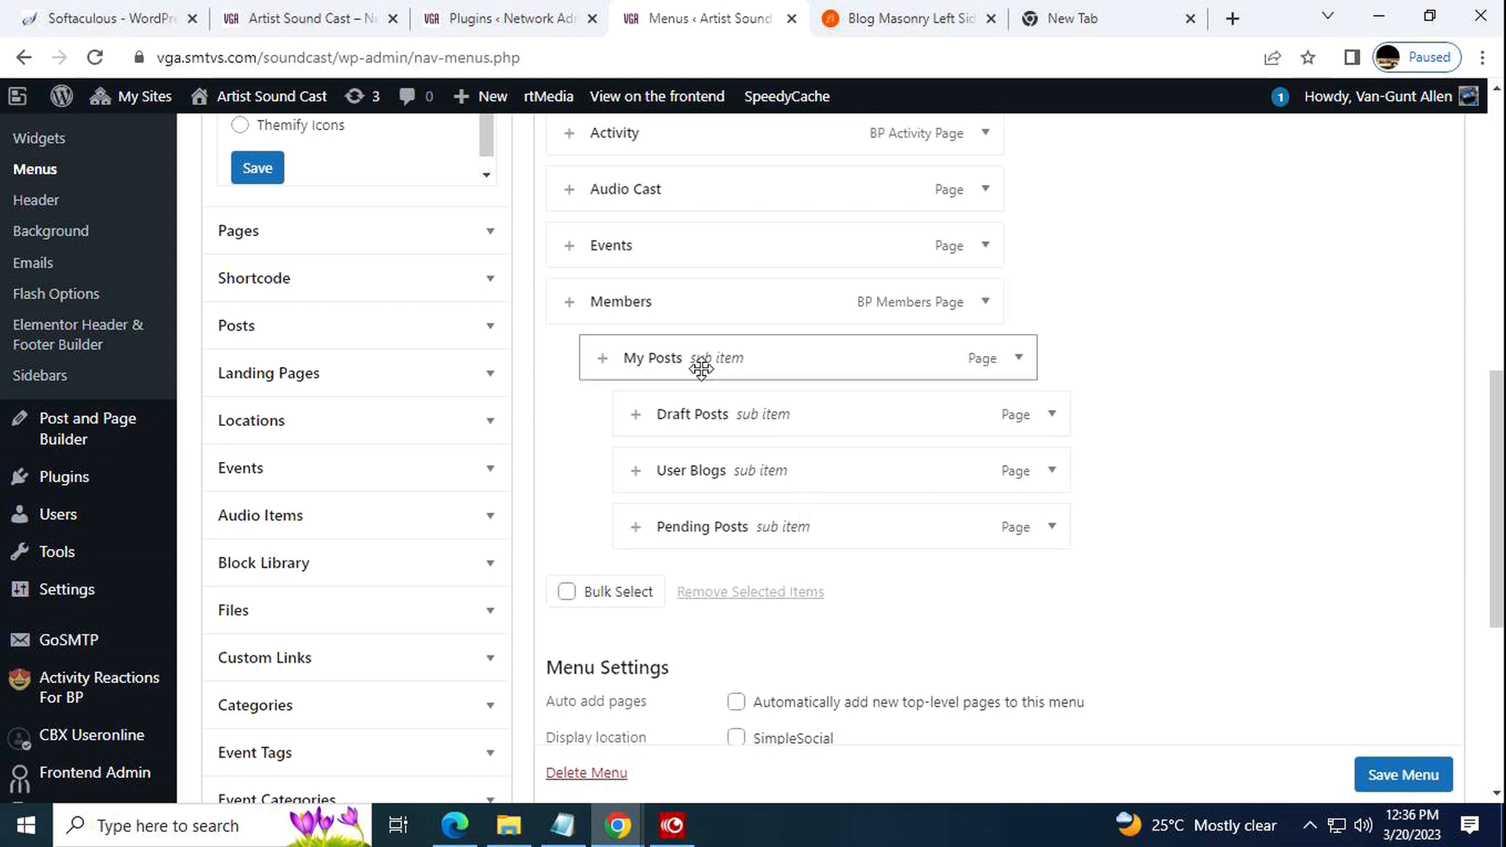
drag(827, 401, 792, 350)
drag(770, 471, 733, 413)
drag(730, 533, 697, 471)
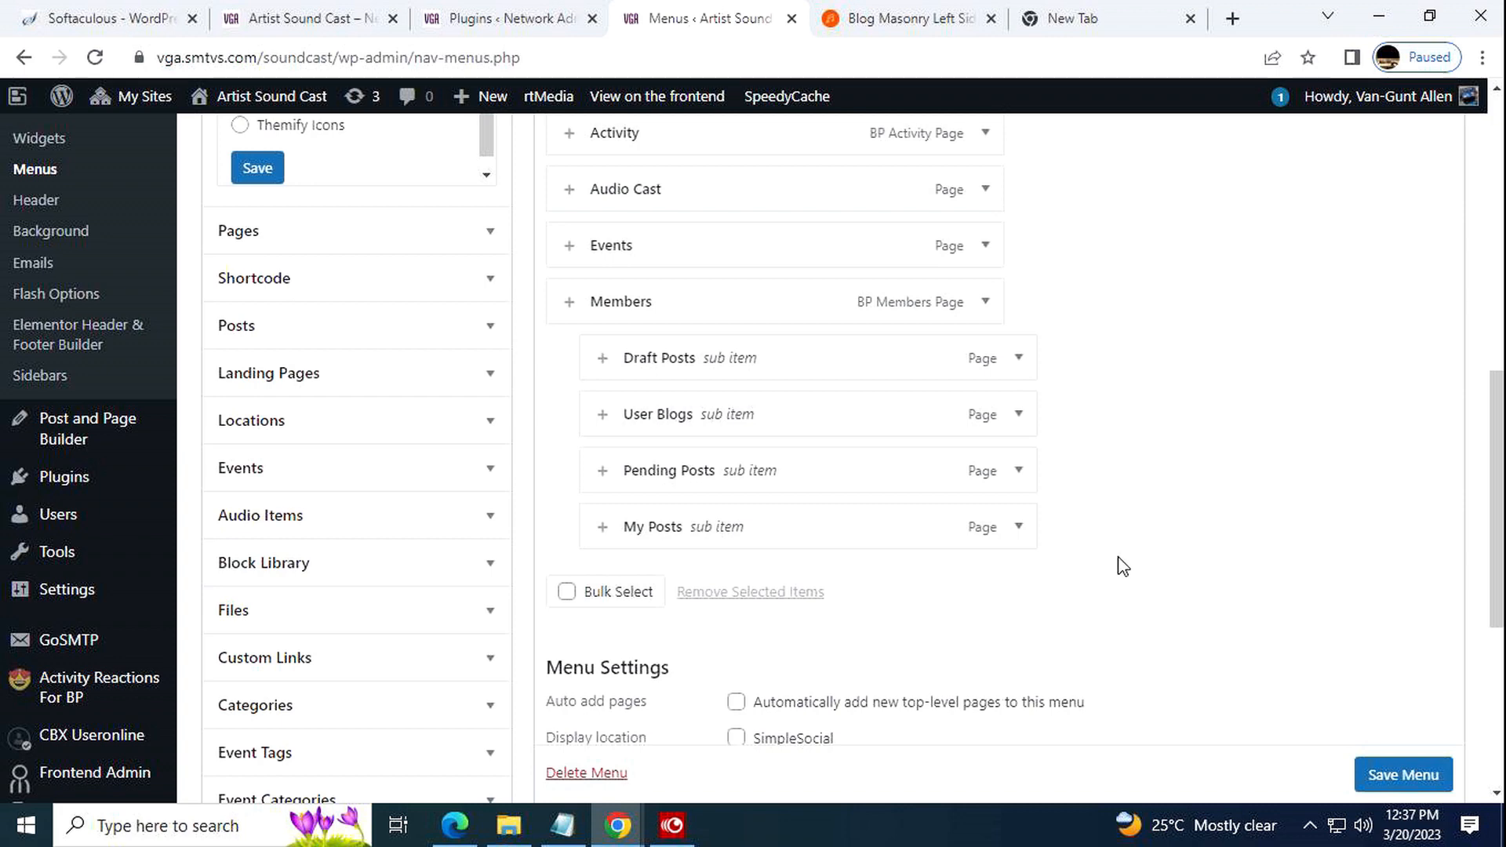
Save the Music menu with its rearranged Members sub items and review the saved menu structure
scroll(1124, 559, up, 3)
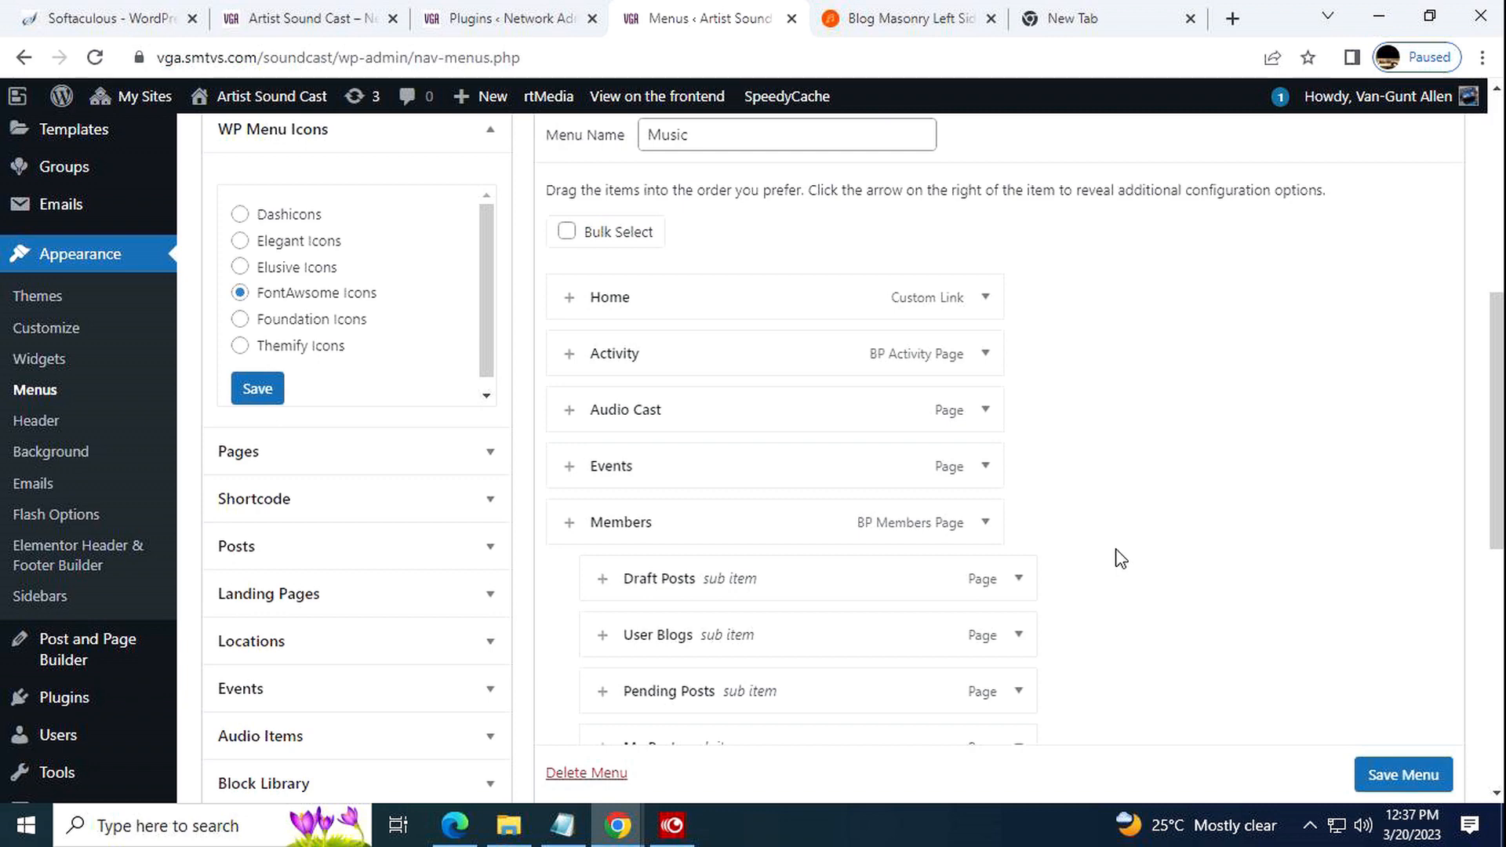
scroll(1122, 559, down, 3)
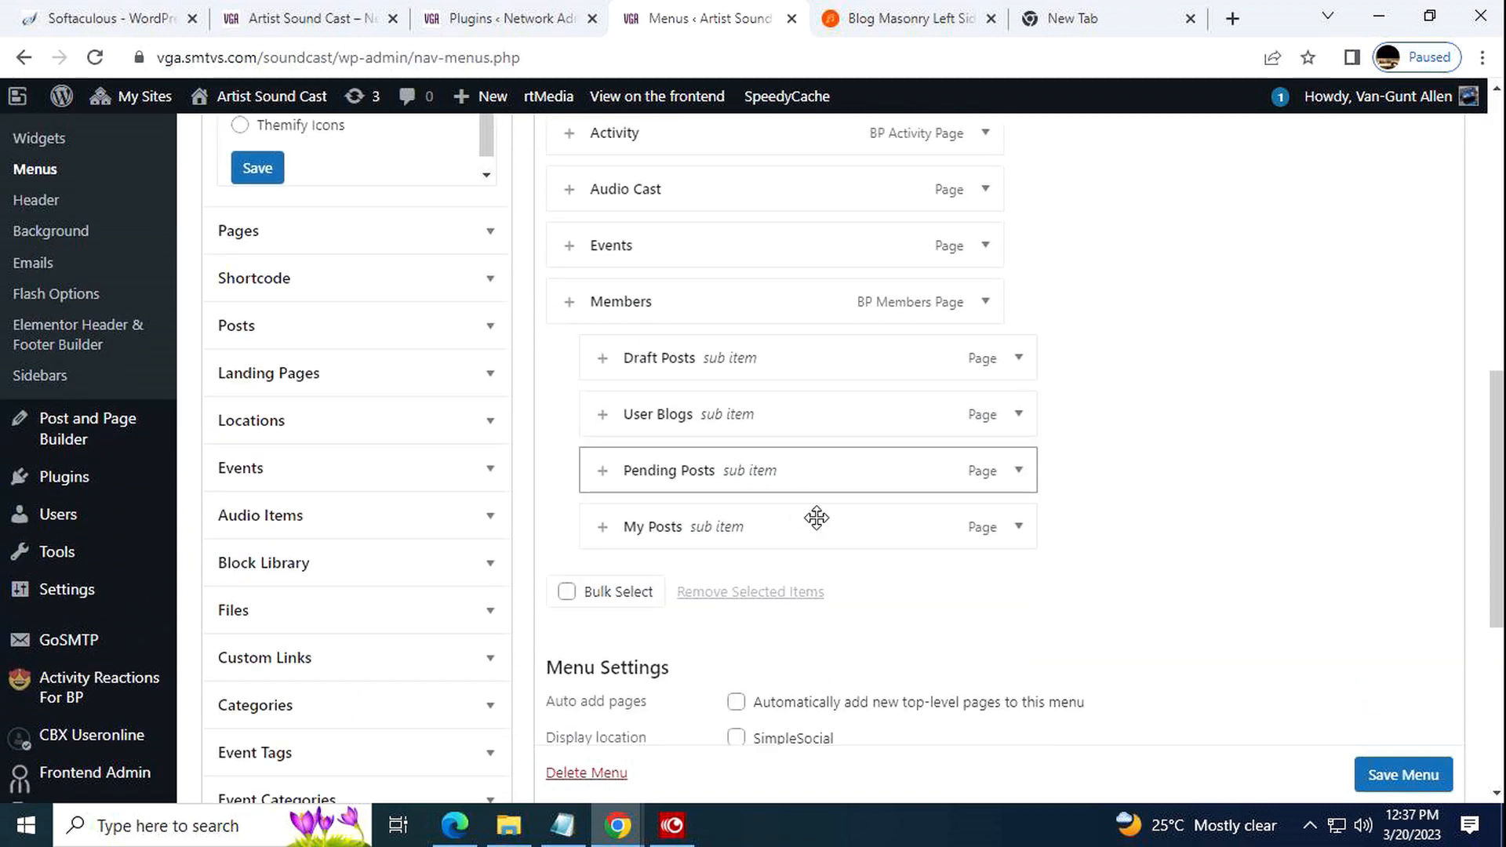
scroll(1387, 777, down, 1)
click(1384, 777)
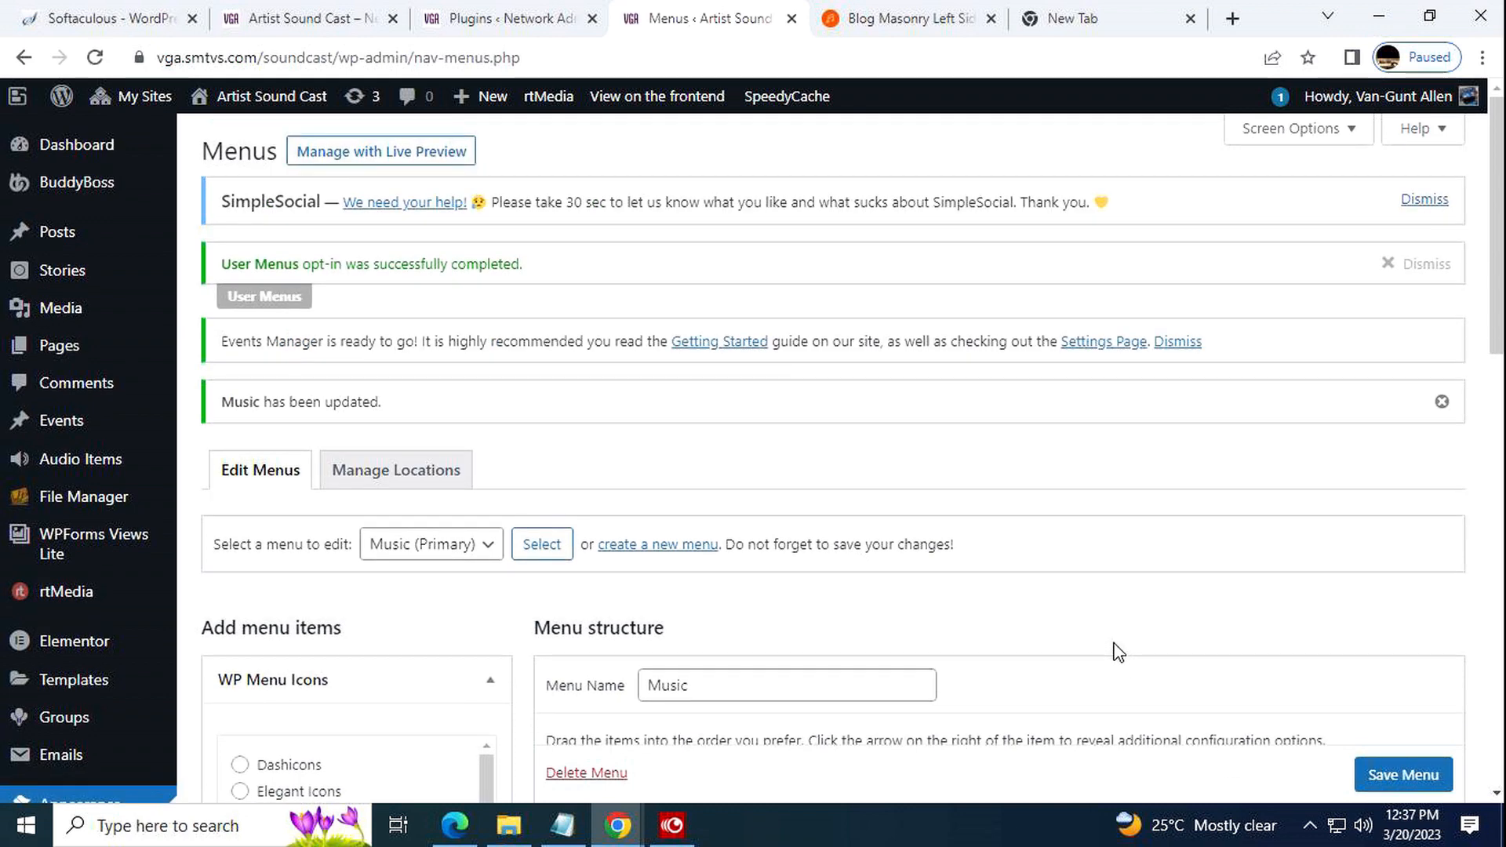
scroll(1118, 653, down, 1)
scroll(1118, 653, down, 1)
scroll(1118, 653, down, 2)
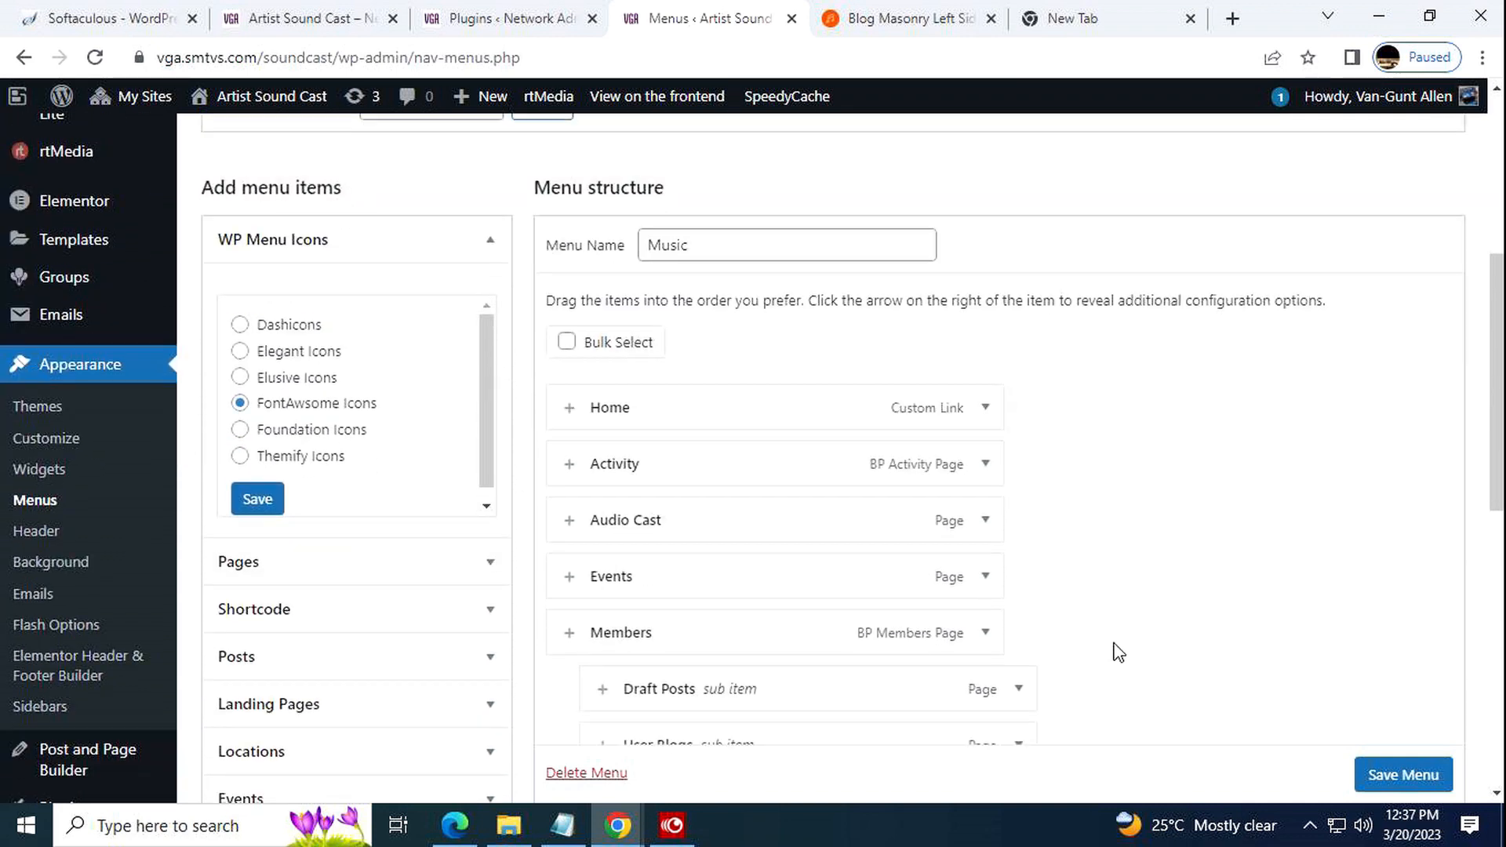
scroll(1118, 652, down, 1)
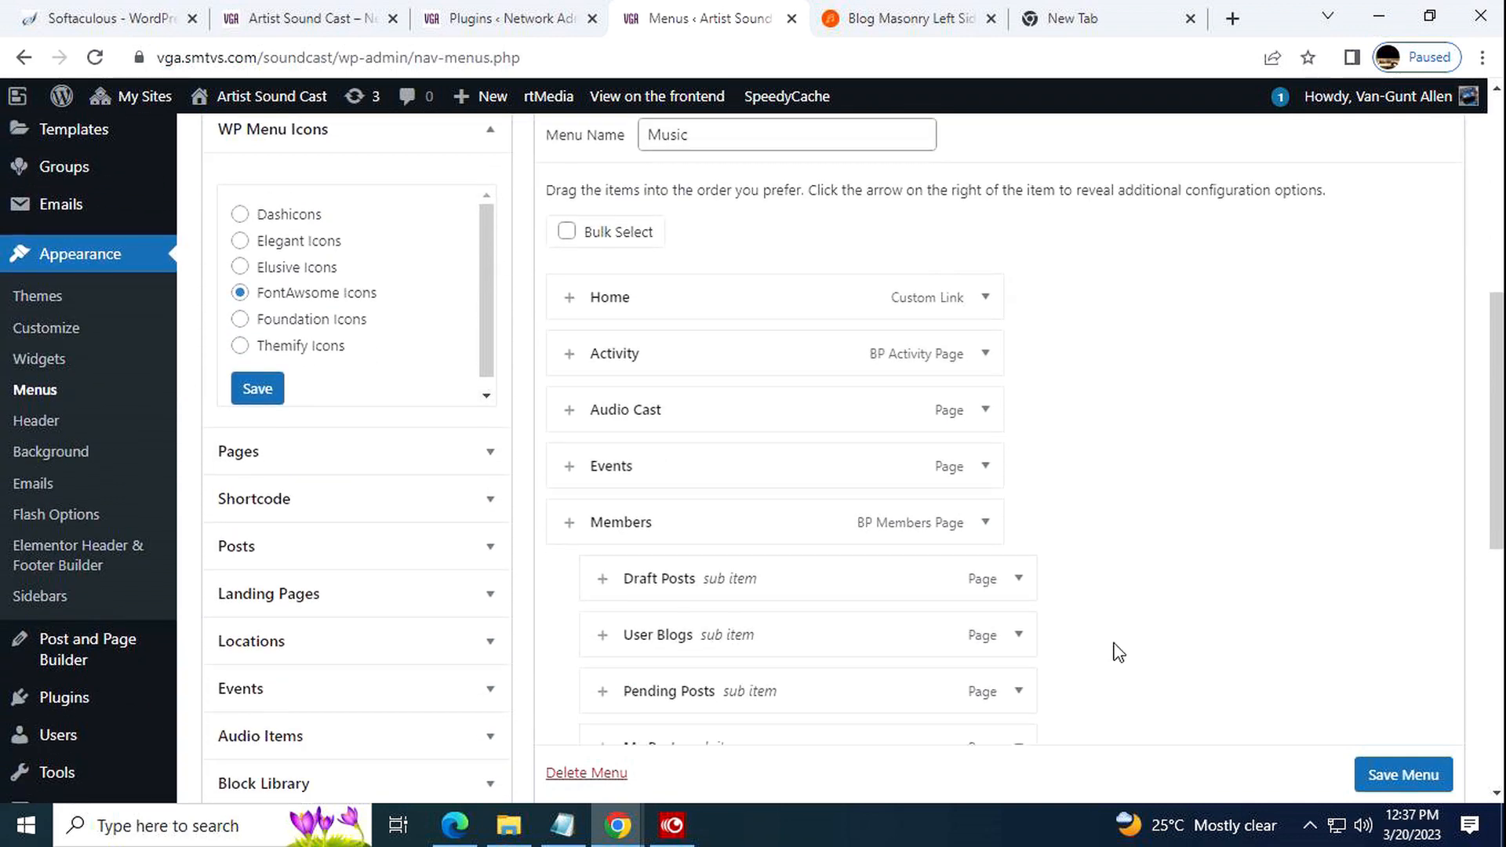
scroll(1118, 653, down, 3)
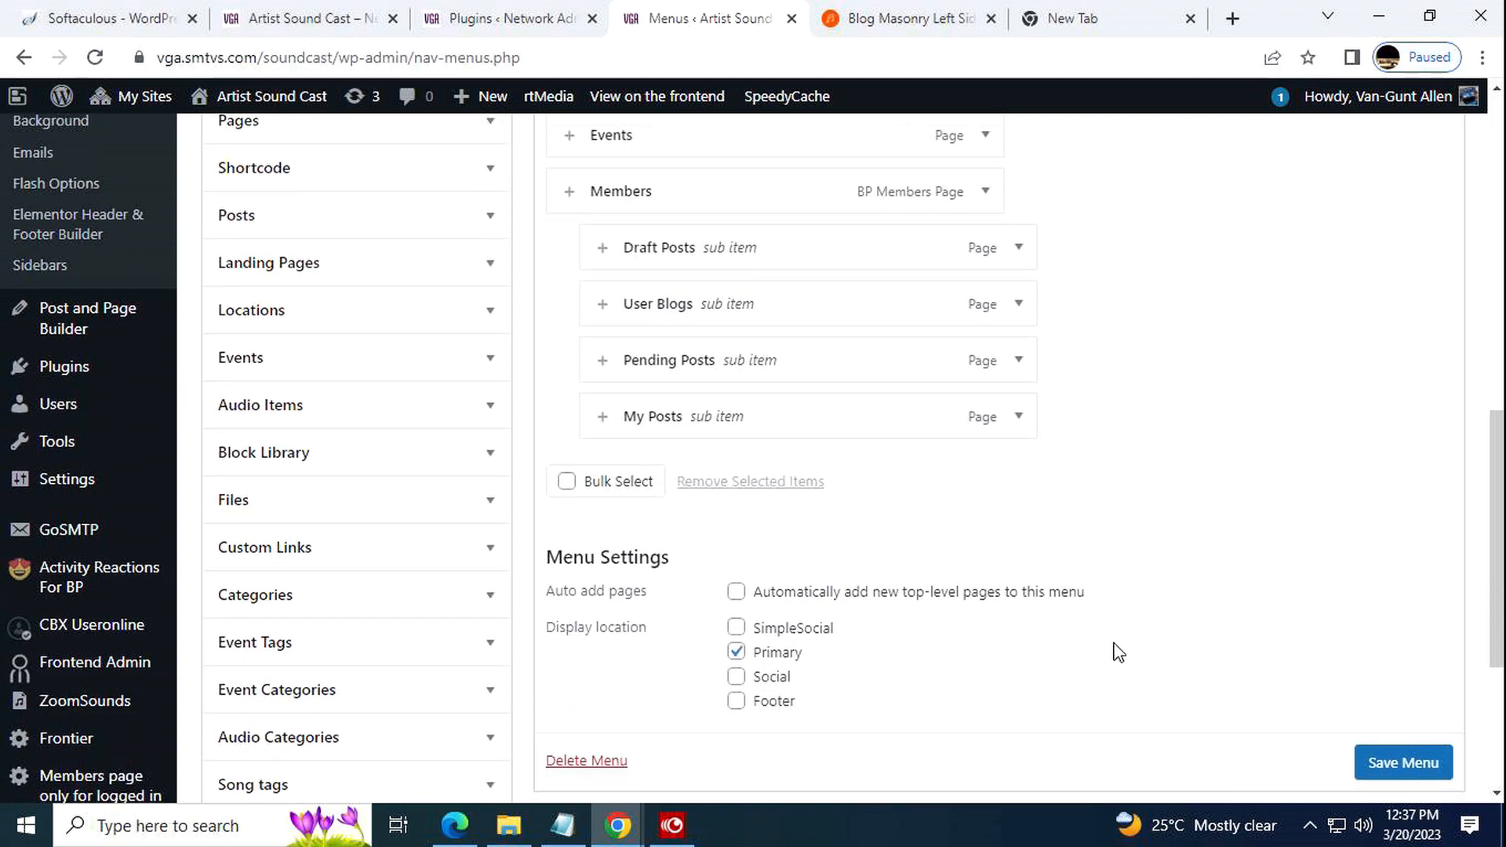
scroll(1118, 652, up, 1)
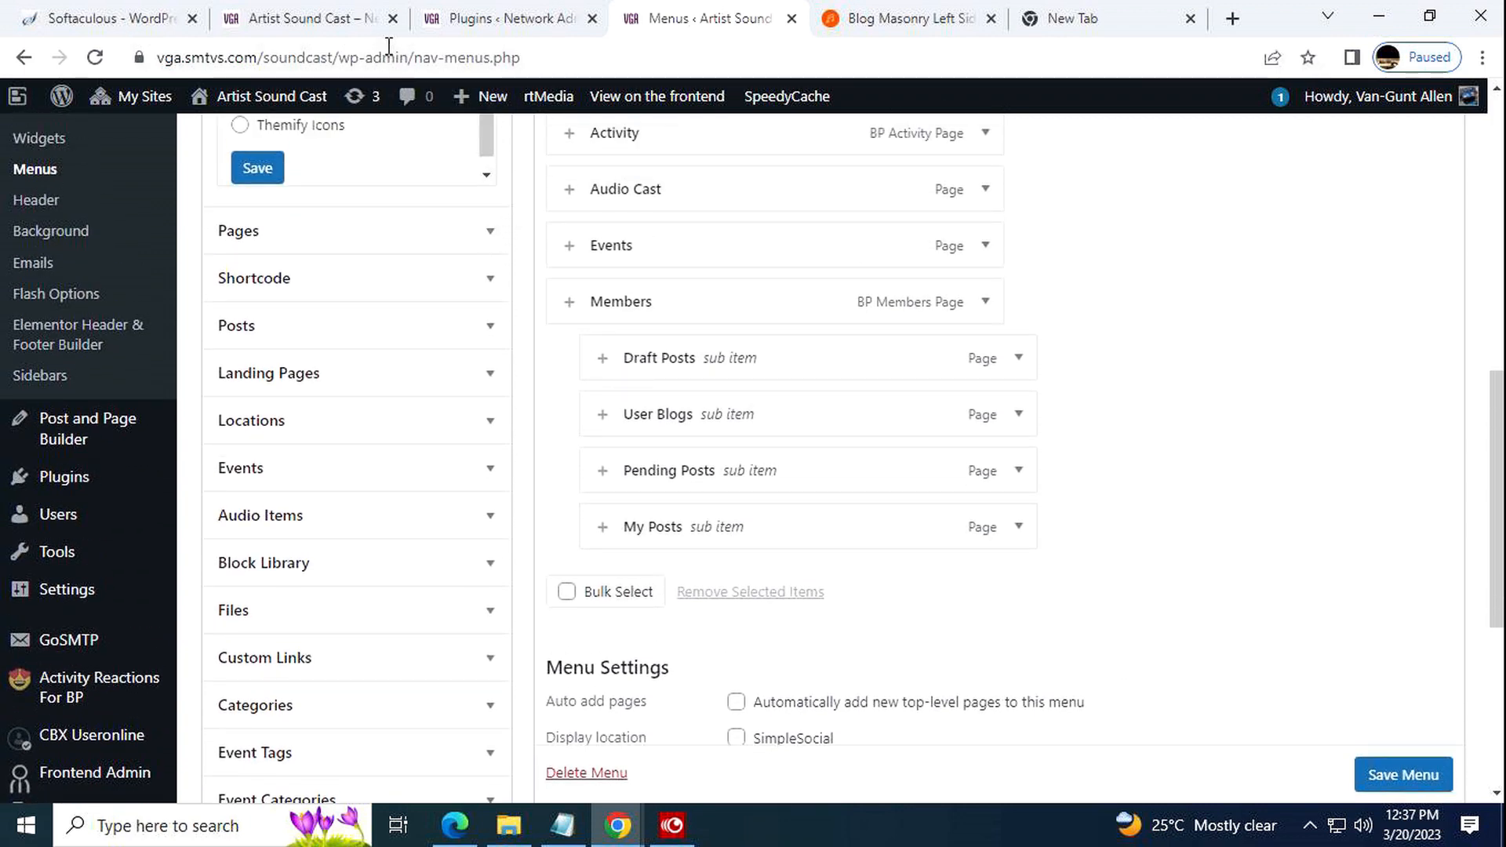
Switch to the Artist Sound Cast home page and reload it to check the updated navigation menu
click(471, 18)
click(301, 23)
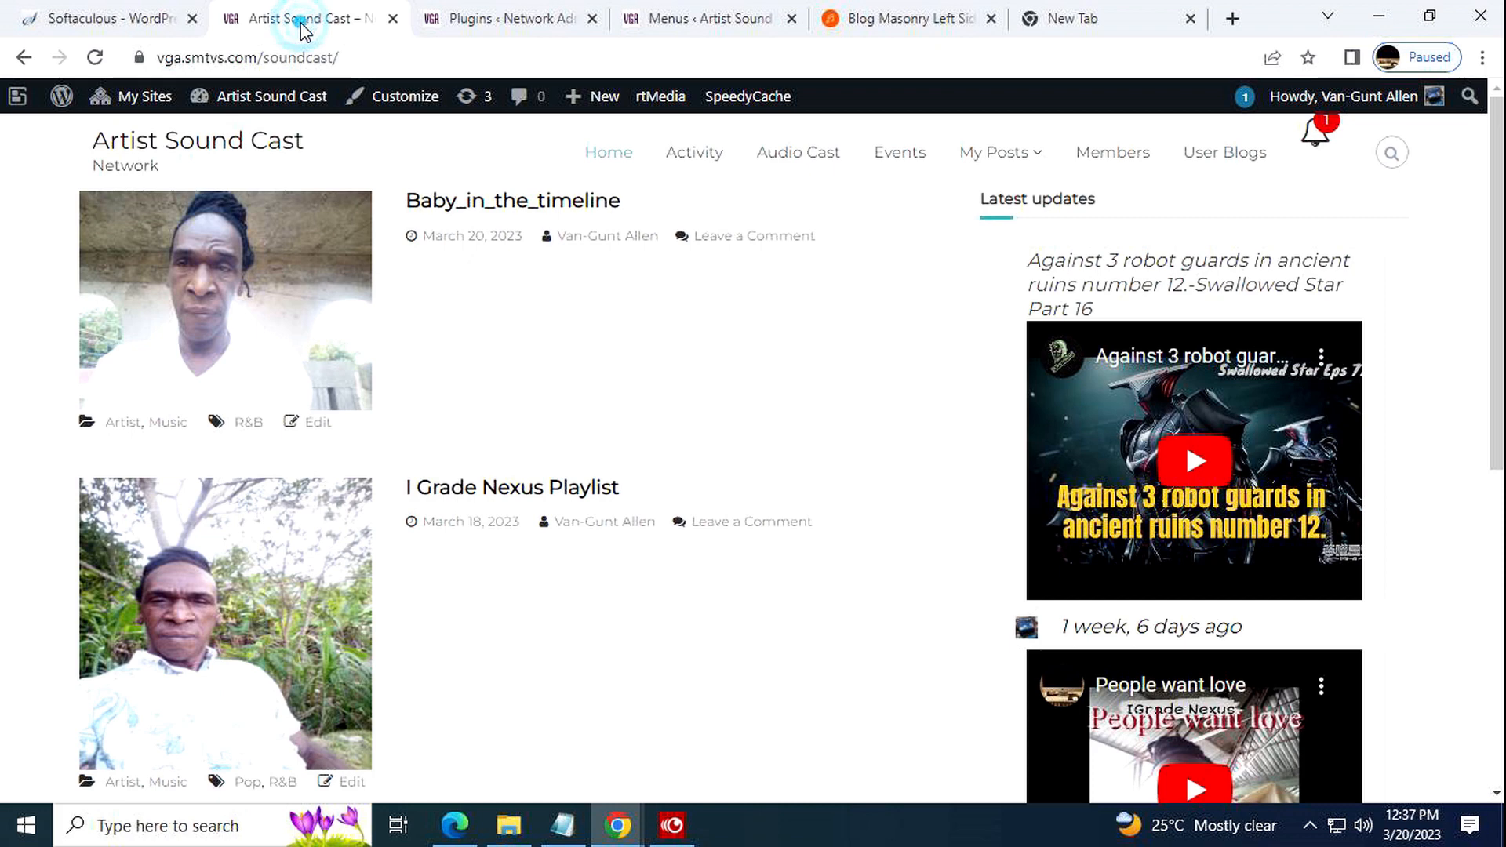
click(94, 58)
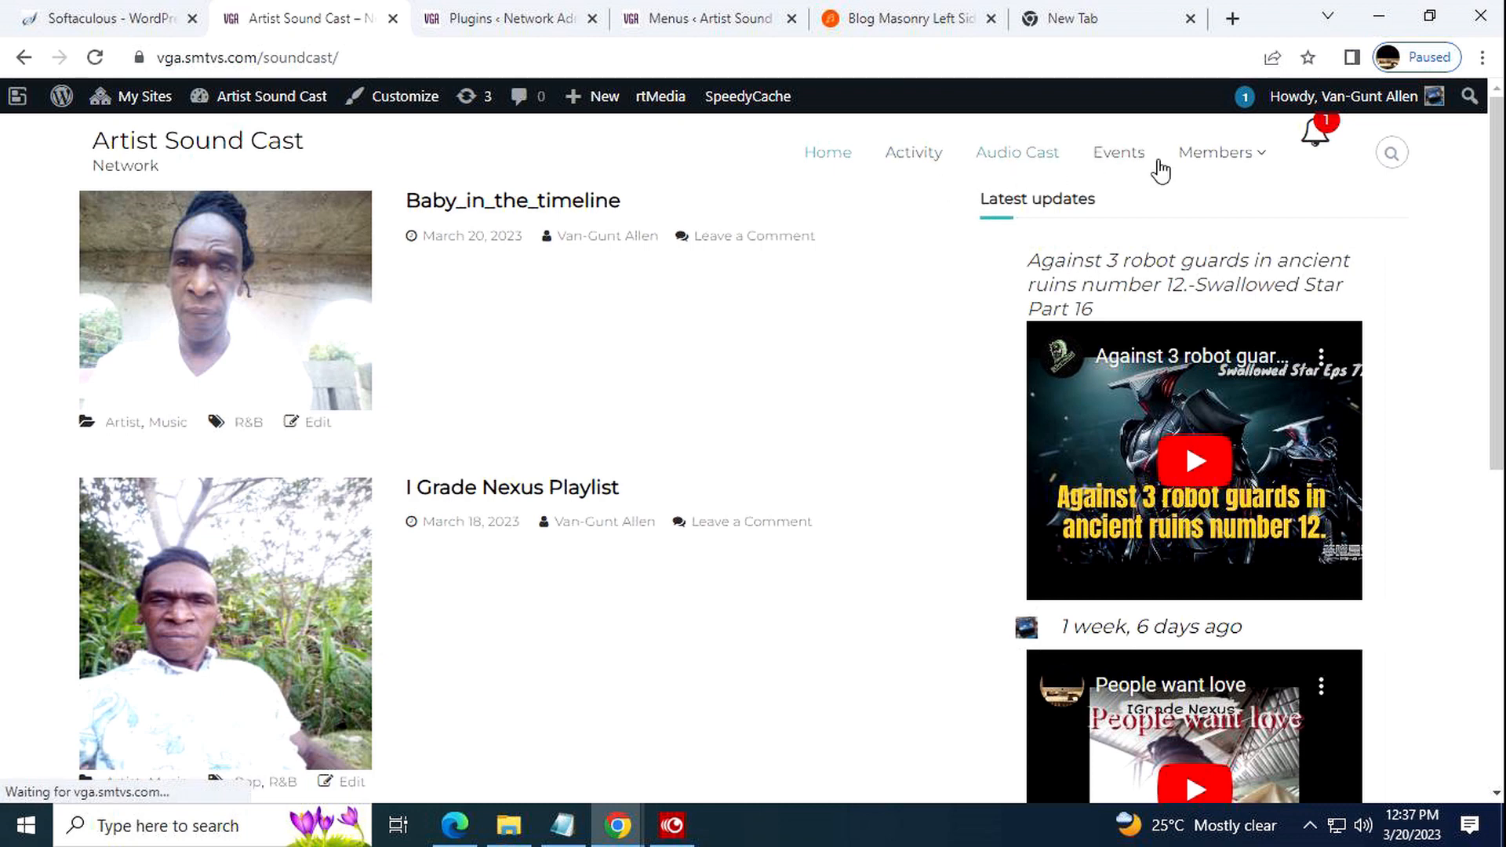
Open the Draft Posts page from the site's Members submenu and look through its list of posts
mouse_move(1216, 168)
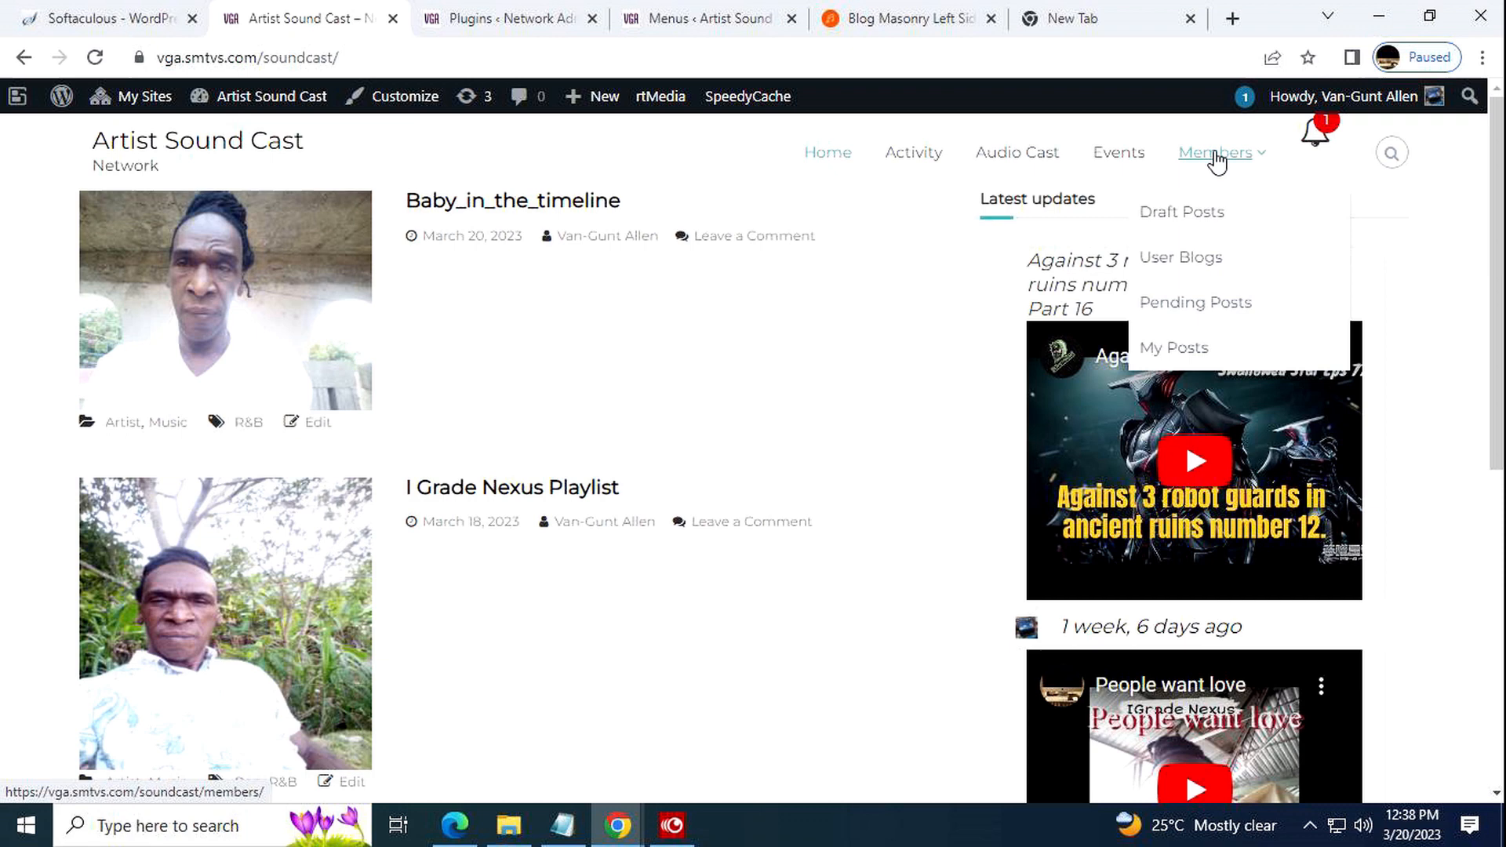
click(1185, 220)
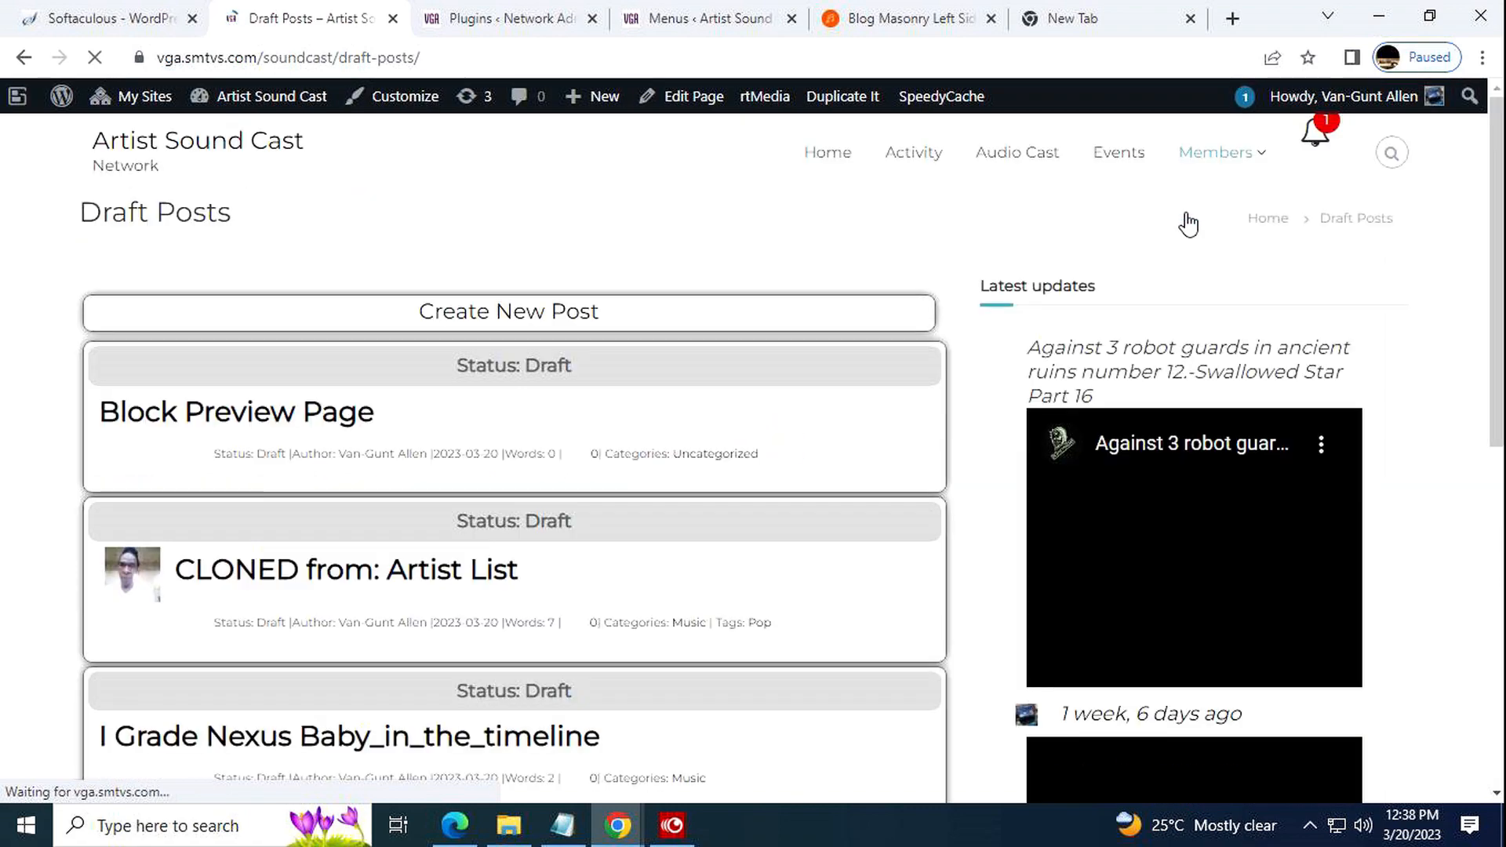
scroll(691, 369, down, 4)
scroll(698, 345, up, 4)
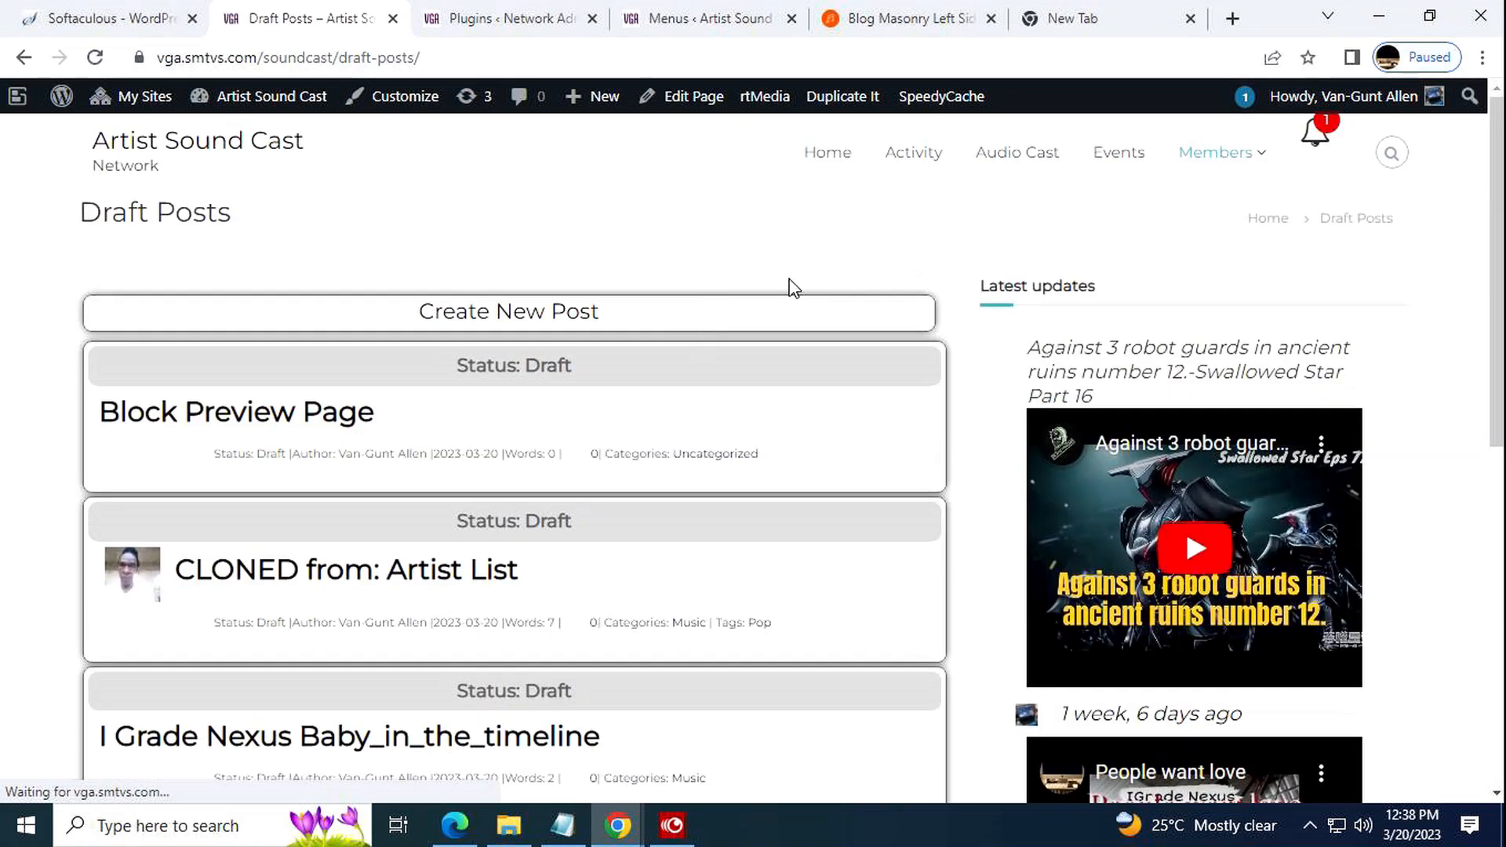
Check the User Blogs page from the Members submenu and go on to the Pending Posts page
mouse_move(1228, 157)
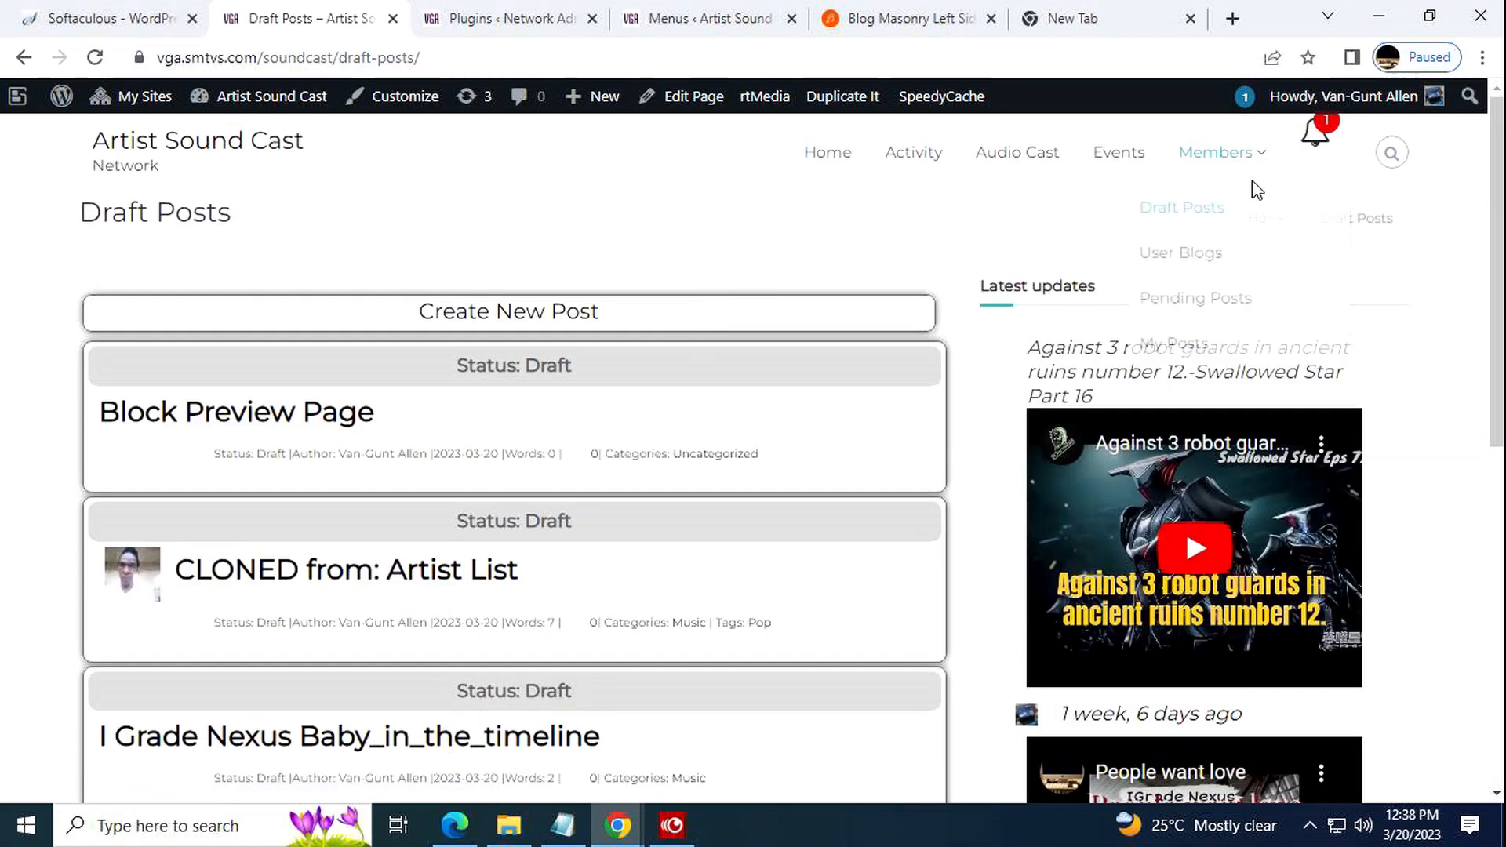
click(1205, 272)
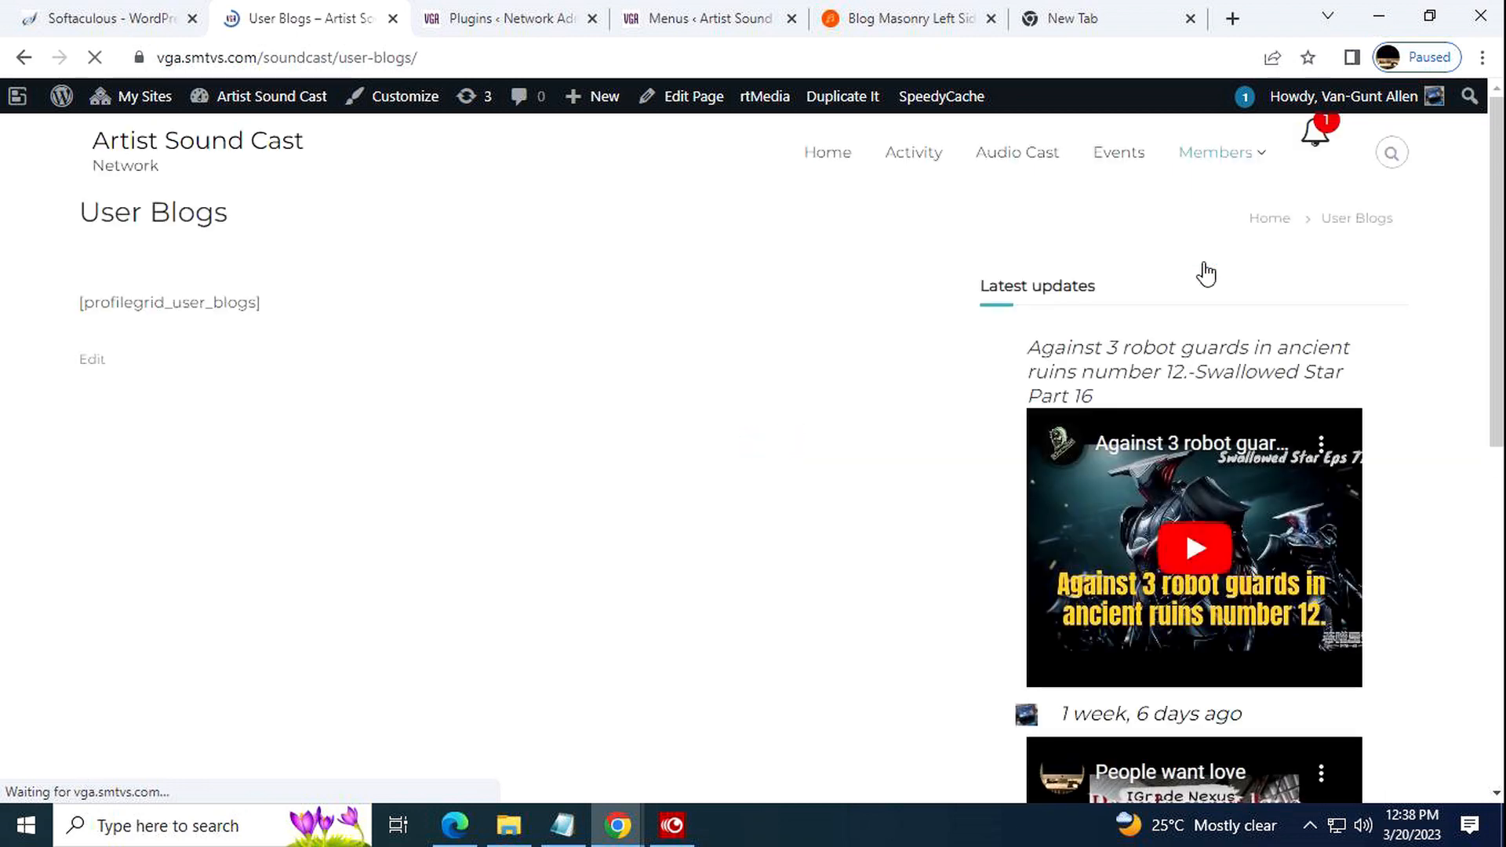
mouse_move(1247, 165)
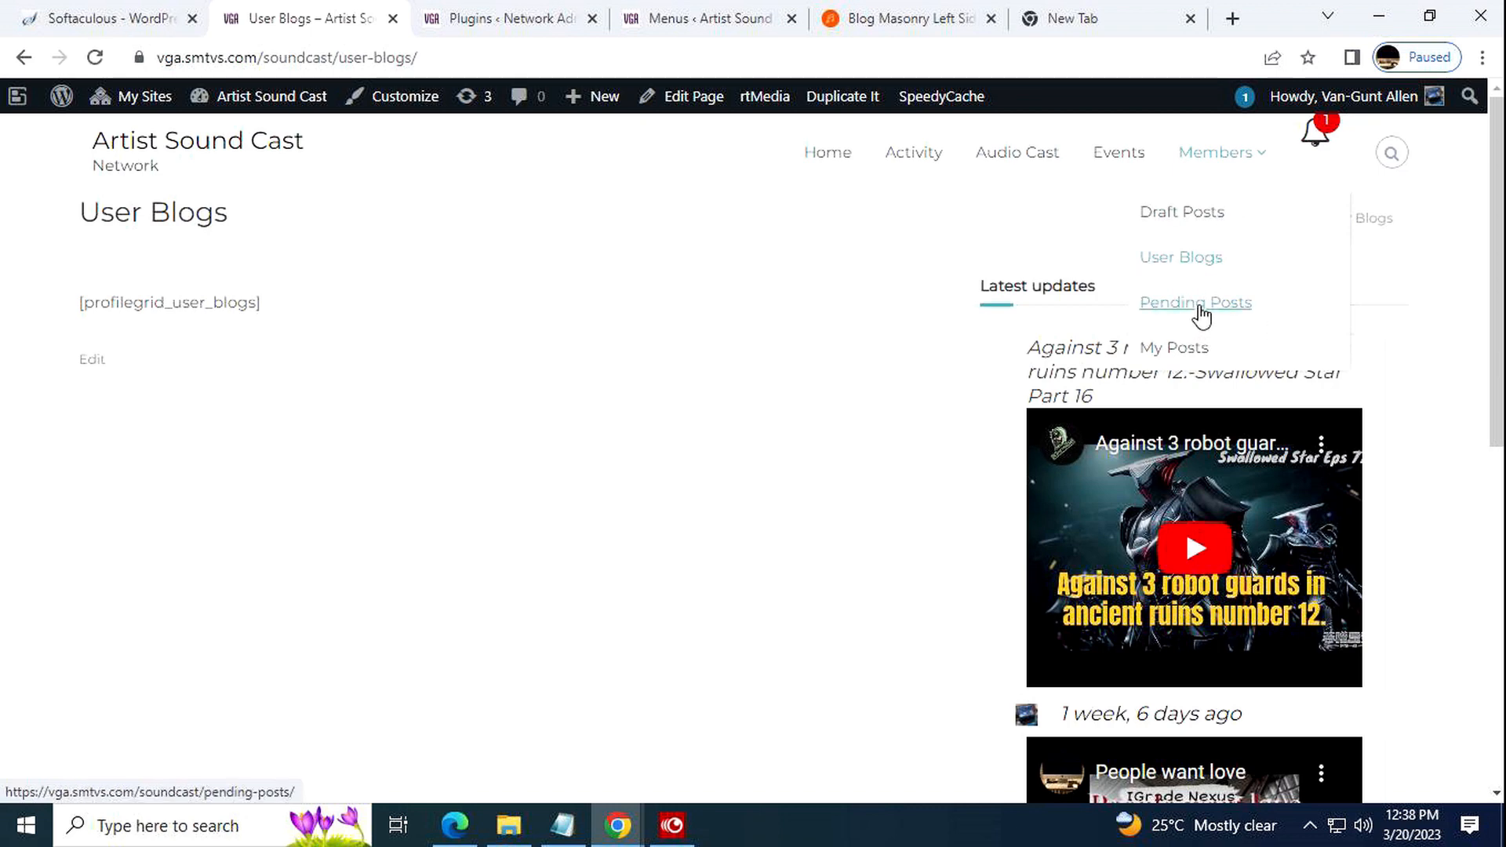
click(1201, 314)
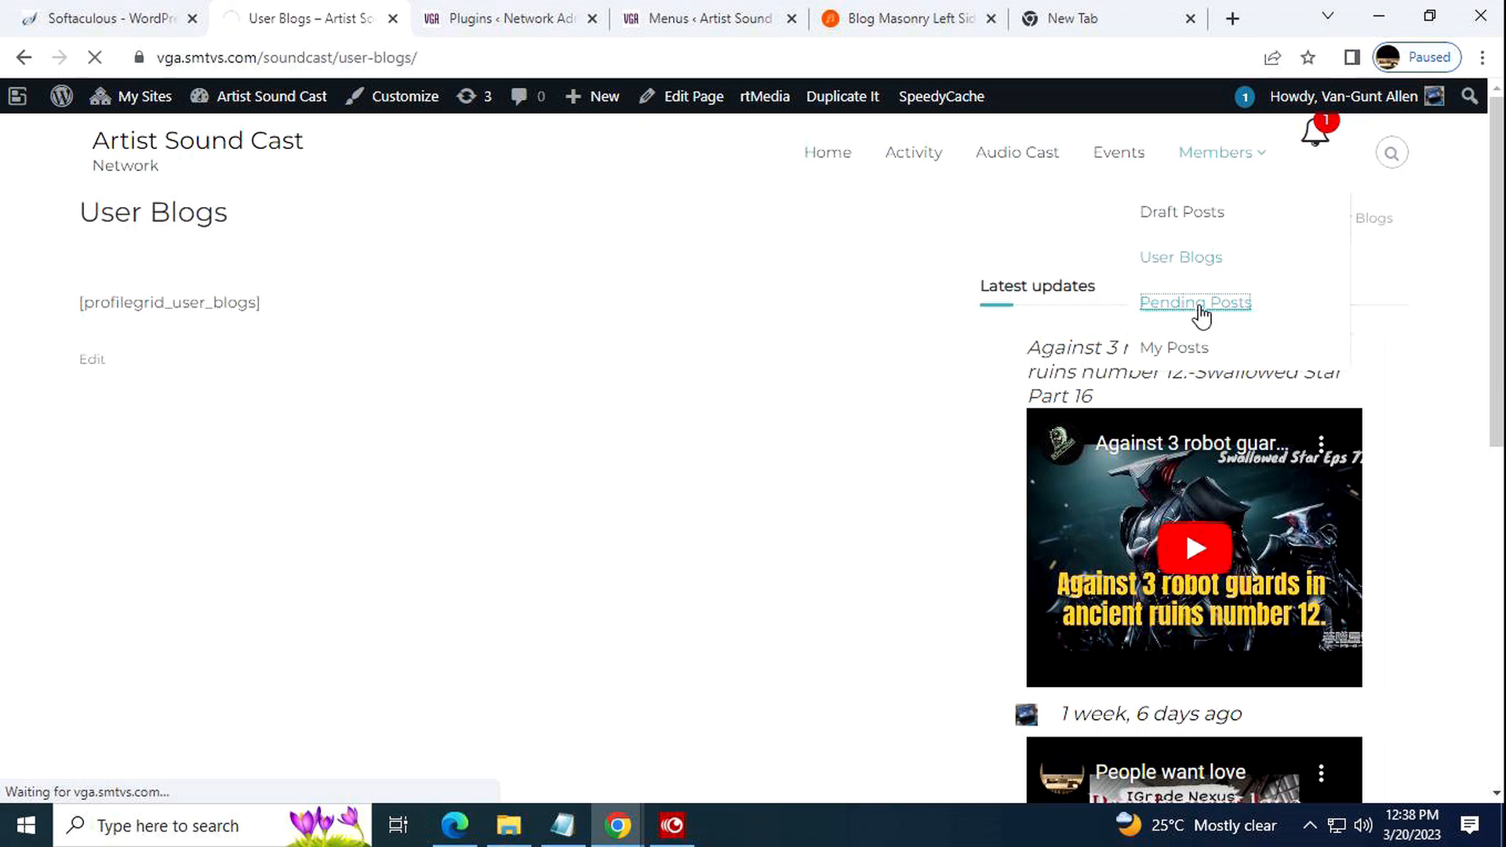